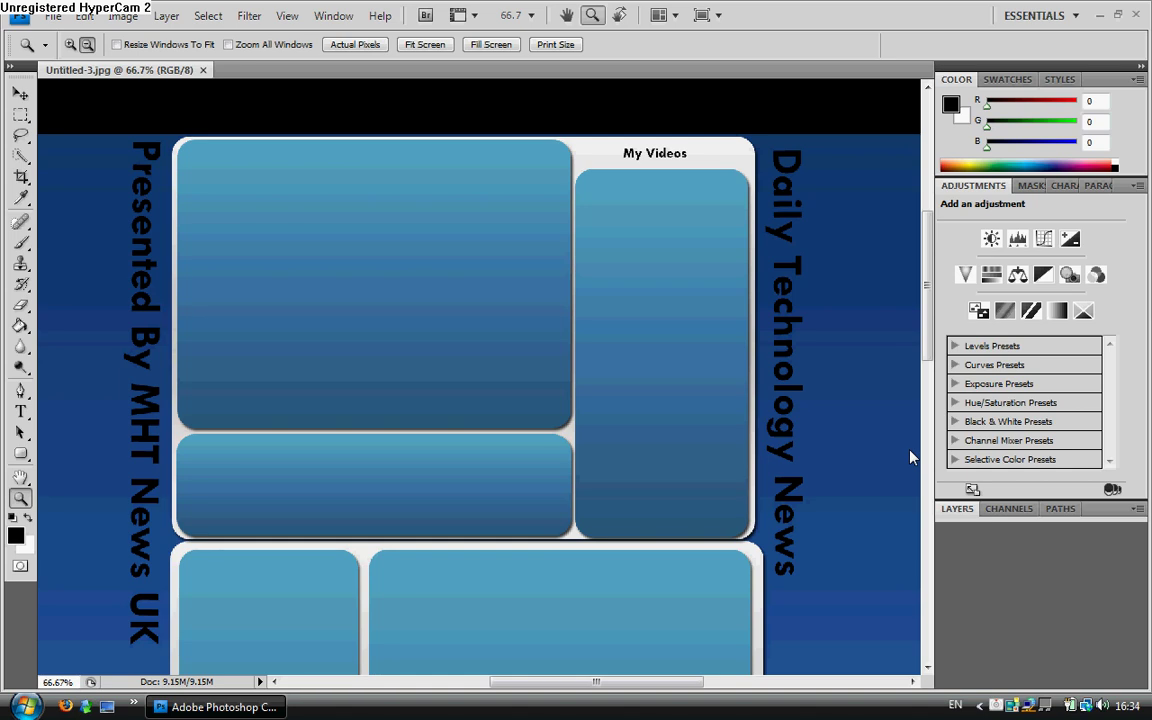
Scroll and pan through the Photoshop document to review the layout.
scroll(632, 465, down, 6)
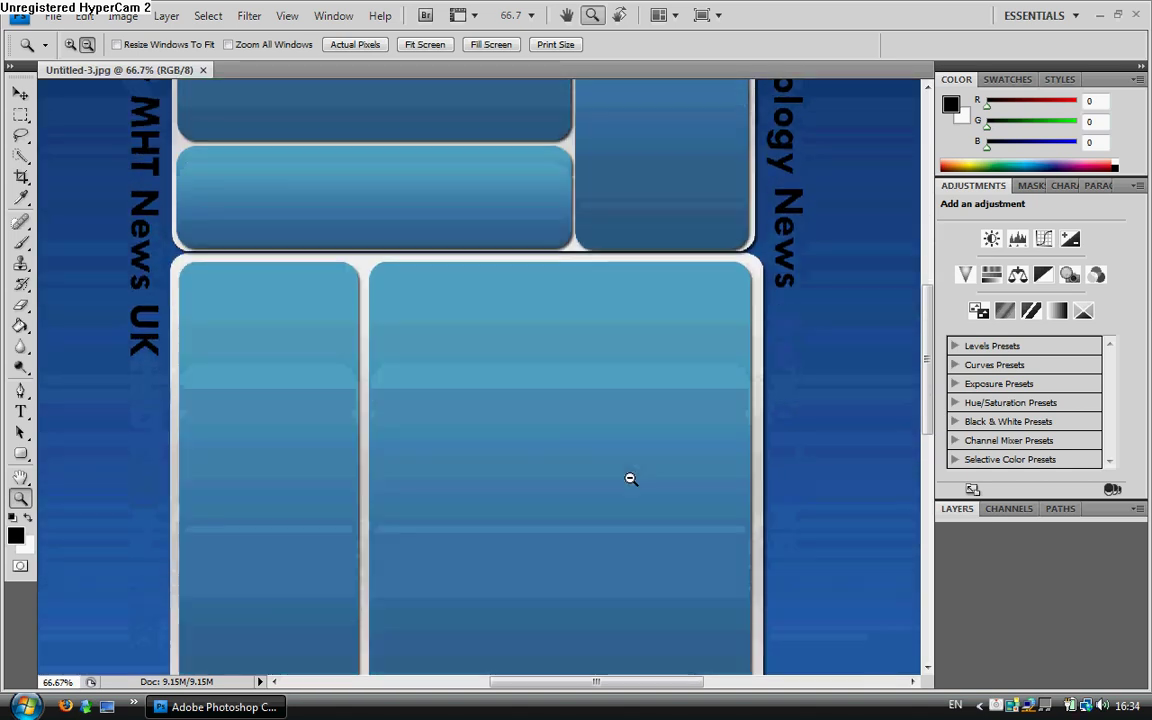
scroll(807, 481, down, 4)
drag(928, 590, 938, 337)
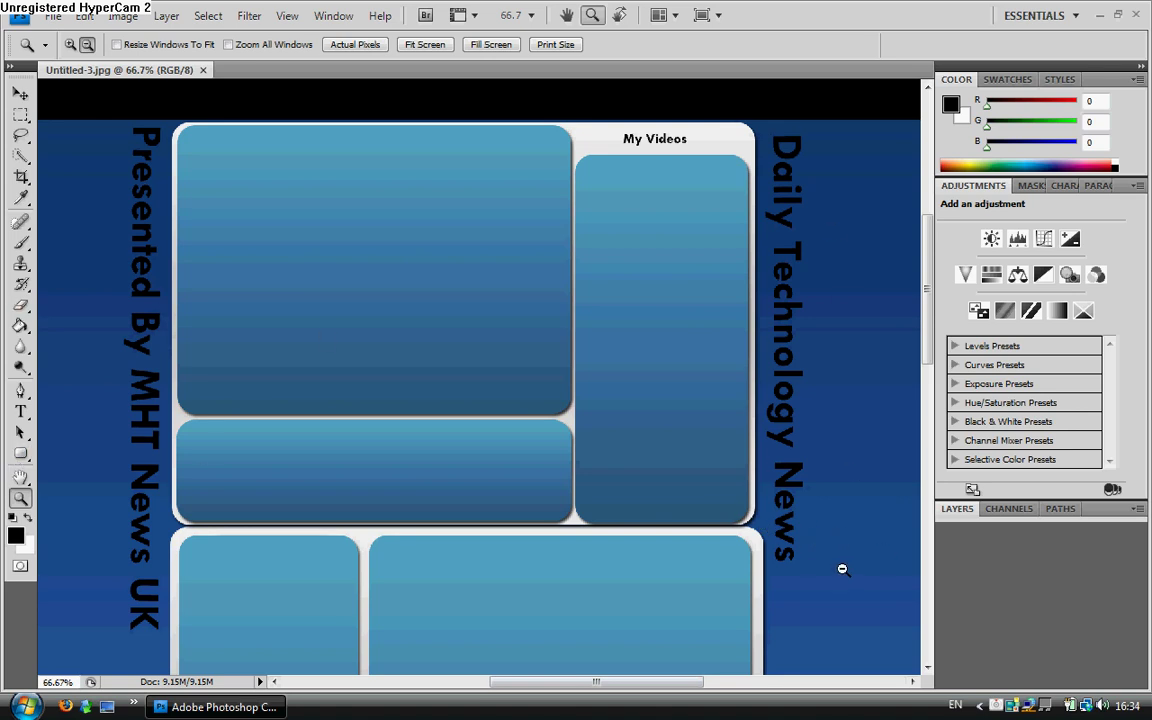
scroll(604, 373, down, 10)
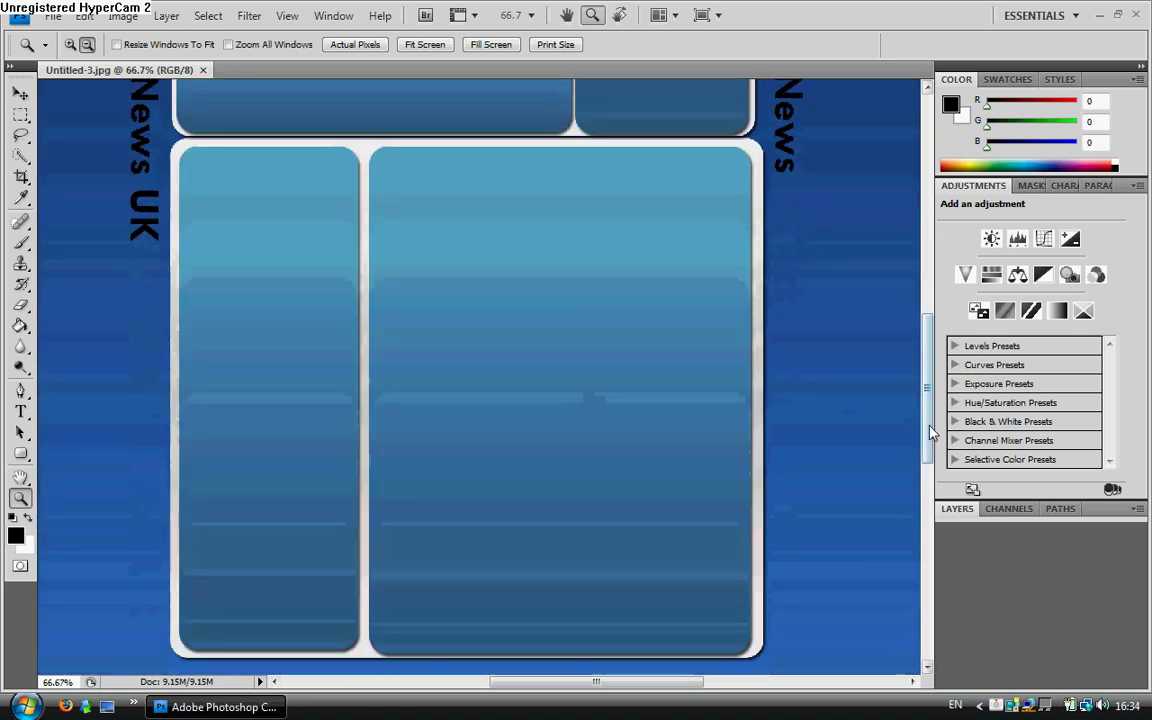
drag(930, 432, 958, 314)
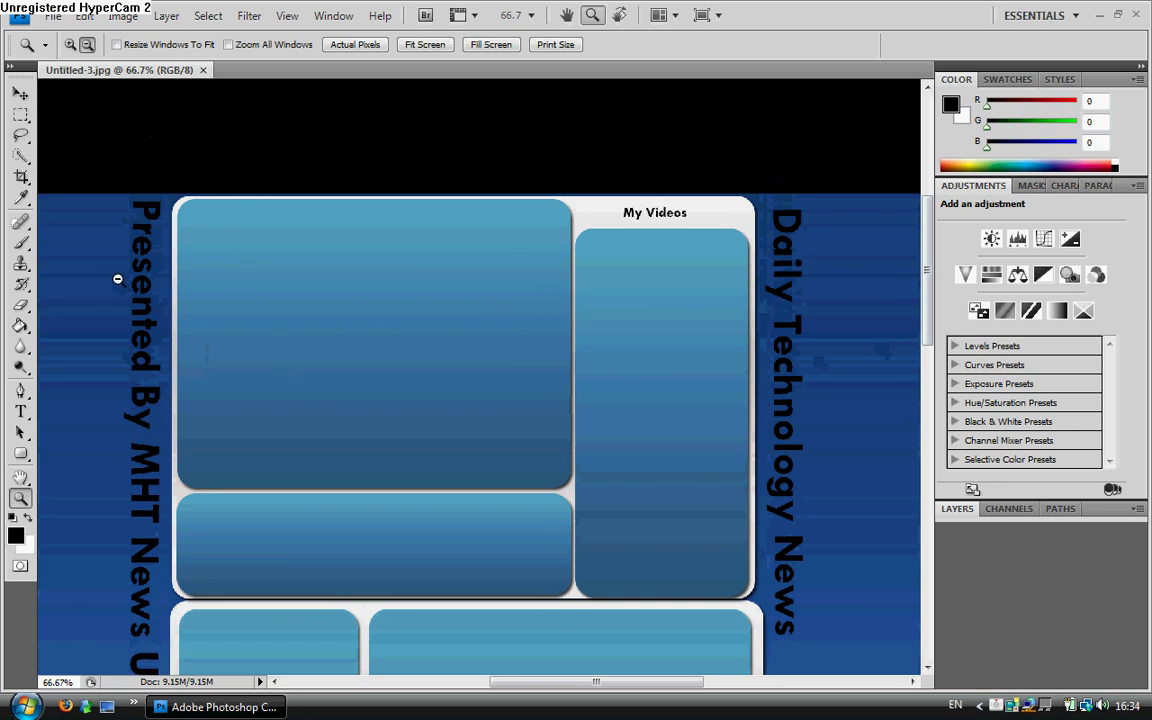
scroll(632, 359, down, 1)
scroll(411, 375, up, 2)
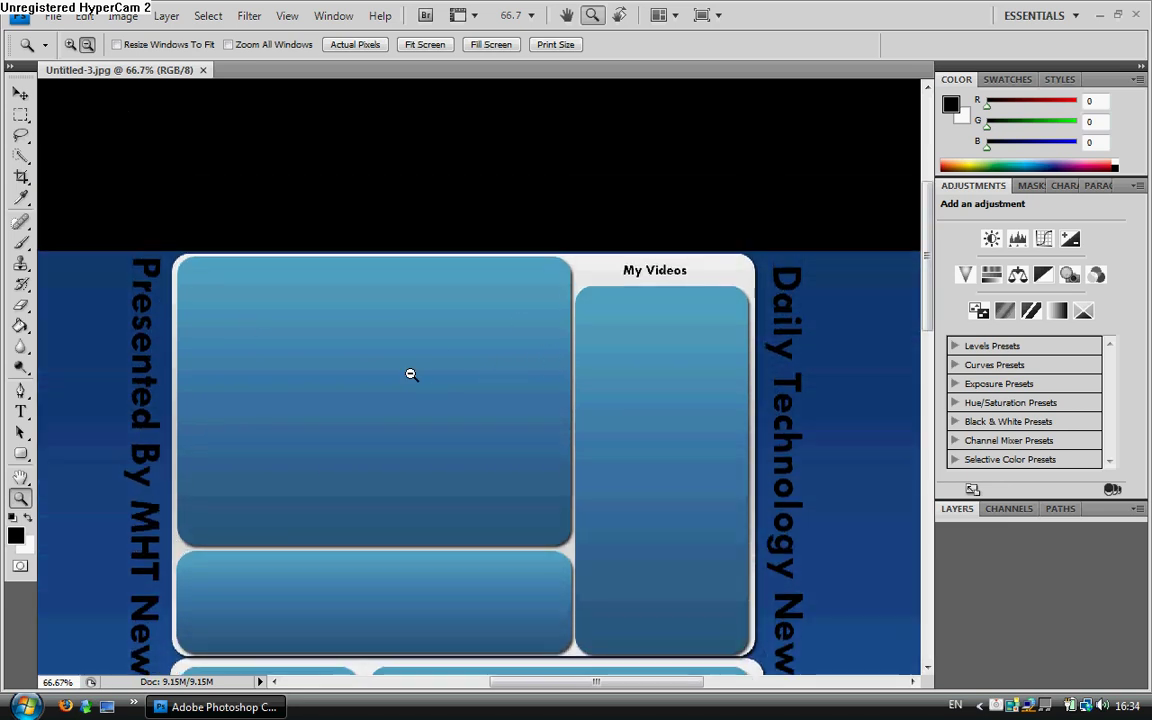
scroll(720, 340, down, 2)
scroll(733, 357, down, 1)
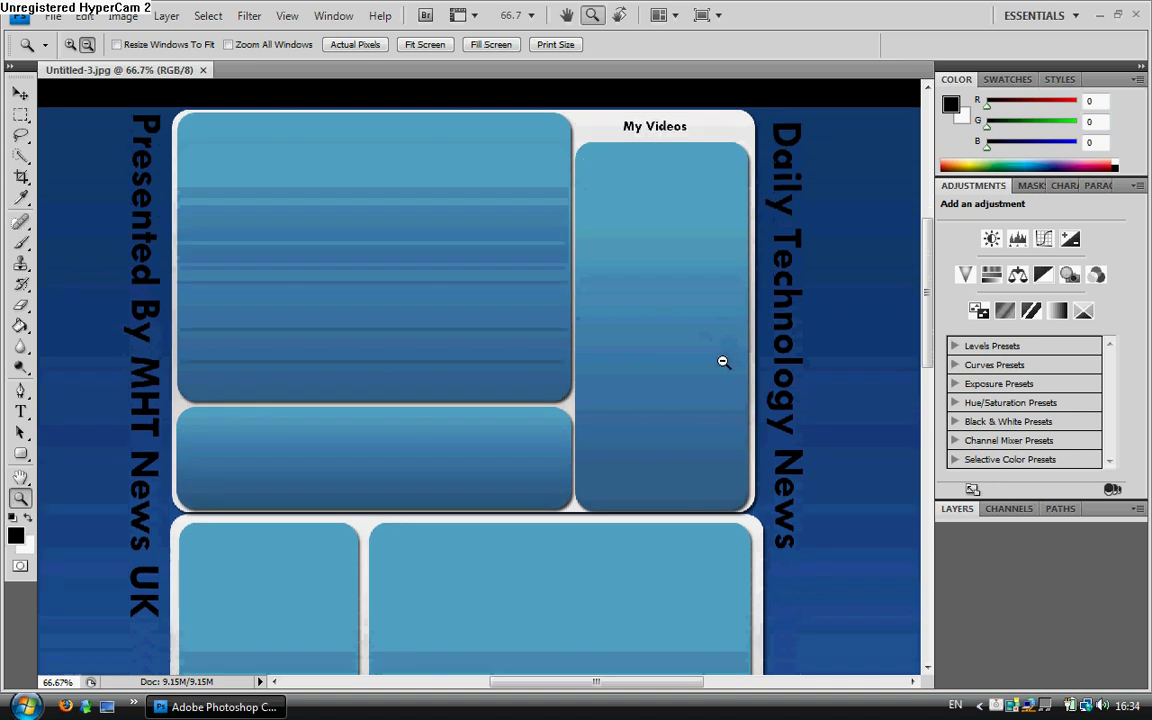
scroll(722, 360, up, 3)
scroll(294, 330, down, 1)
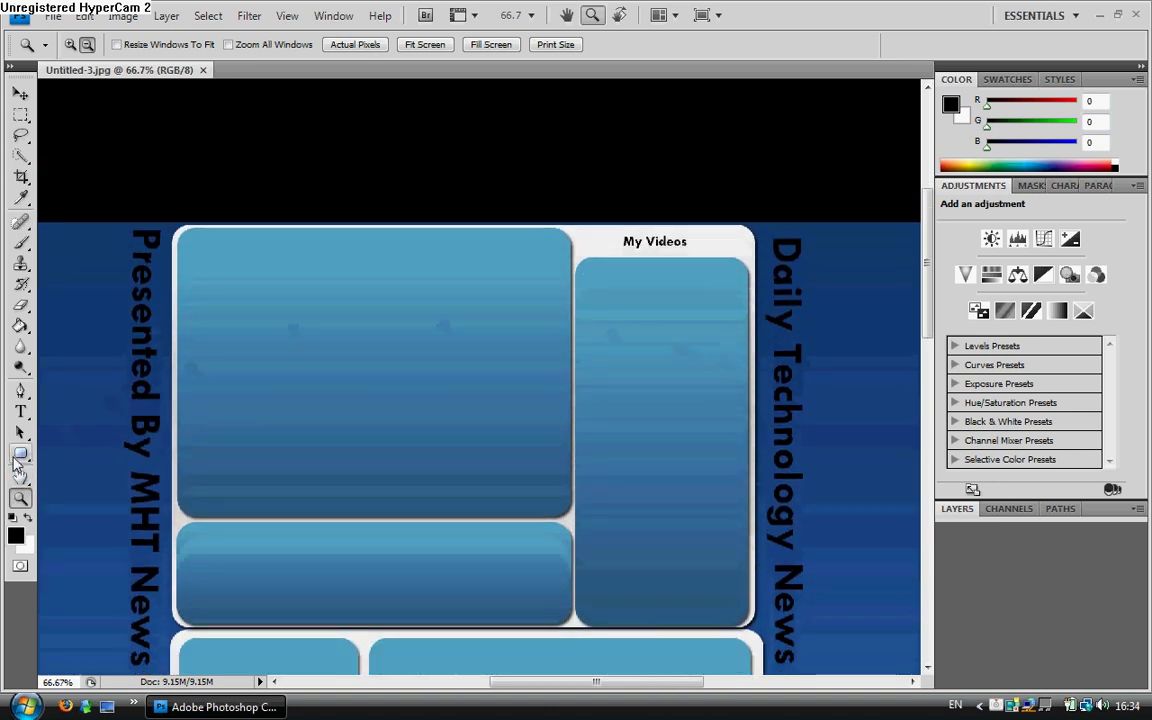
scroll(743, 283, down, 12)
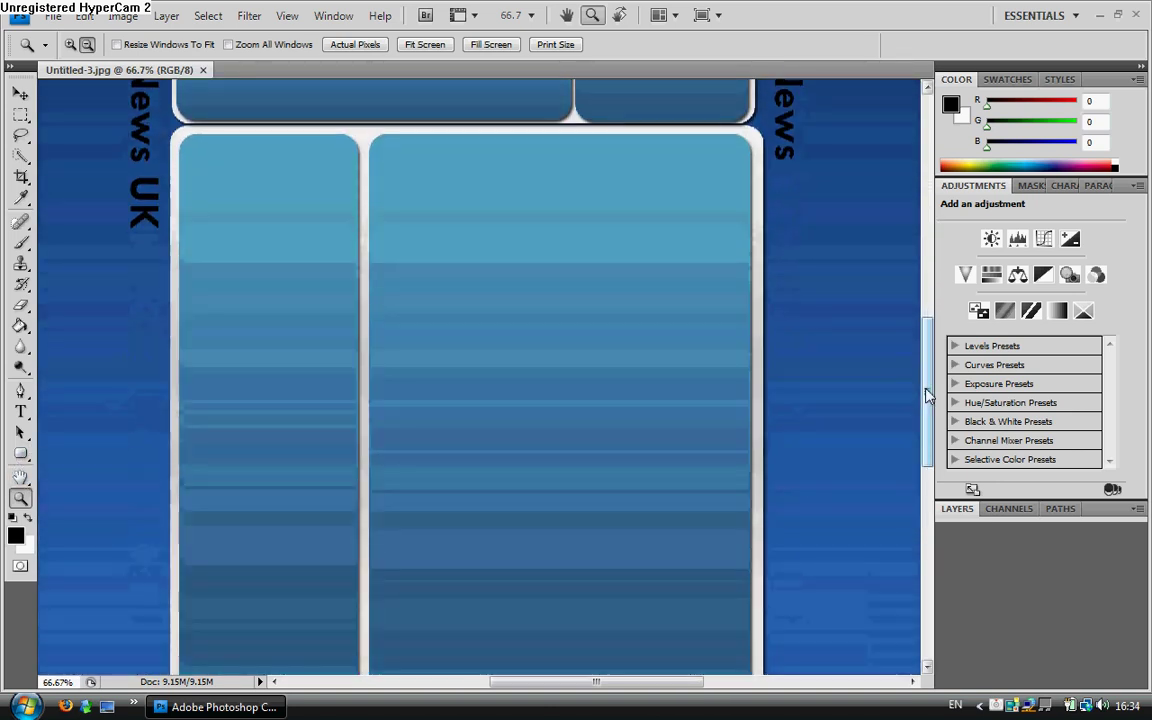
drag(928, 395, 918, 244)
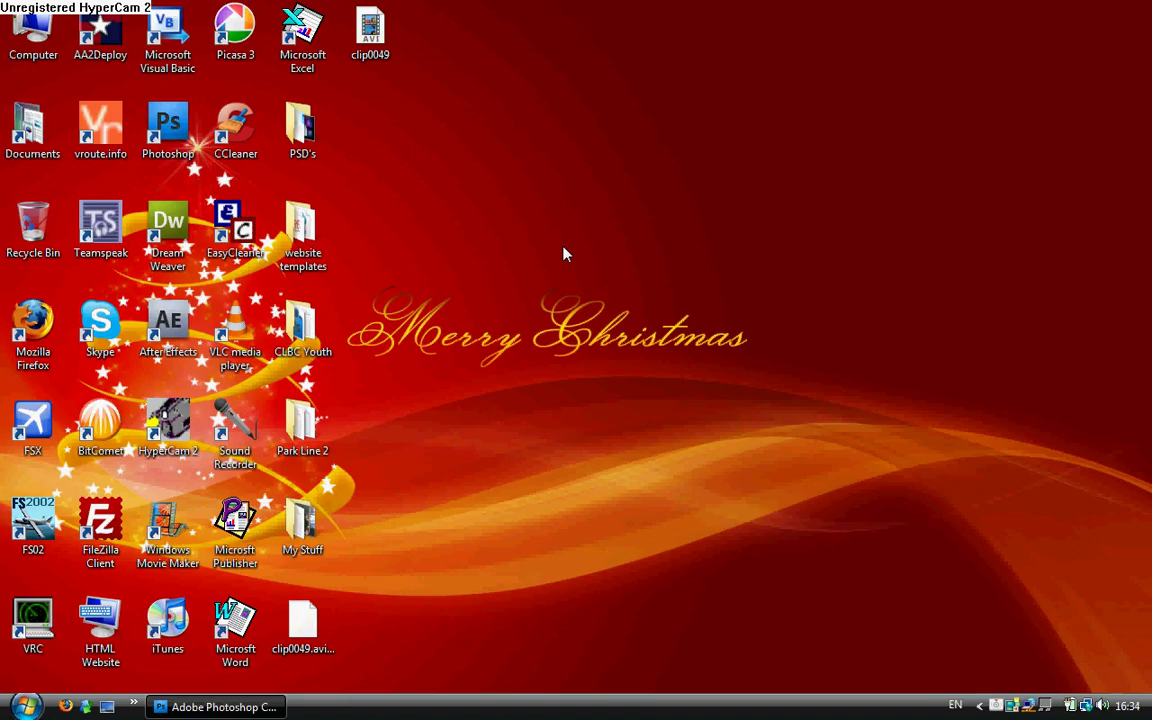
Launch Mozilla Firefox from the Start menu, then bring Photoshop back into view.
key(super)
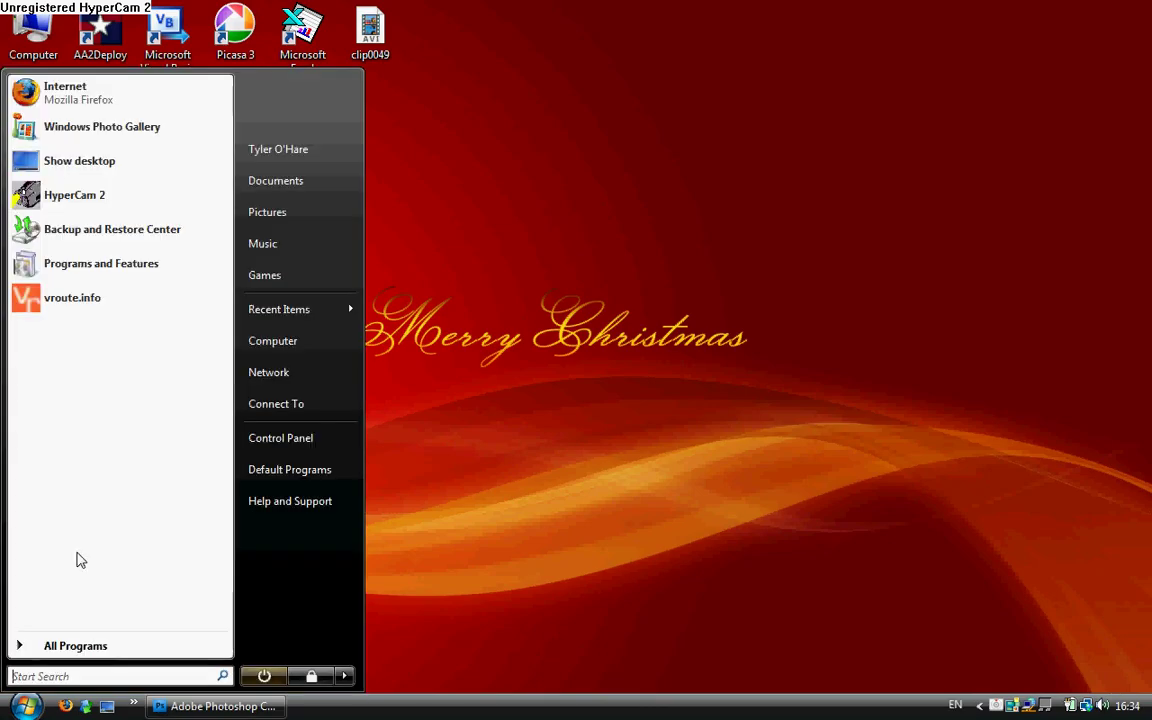
click(147, 98)
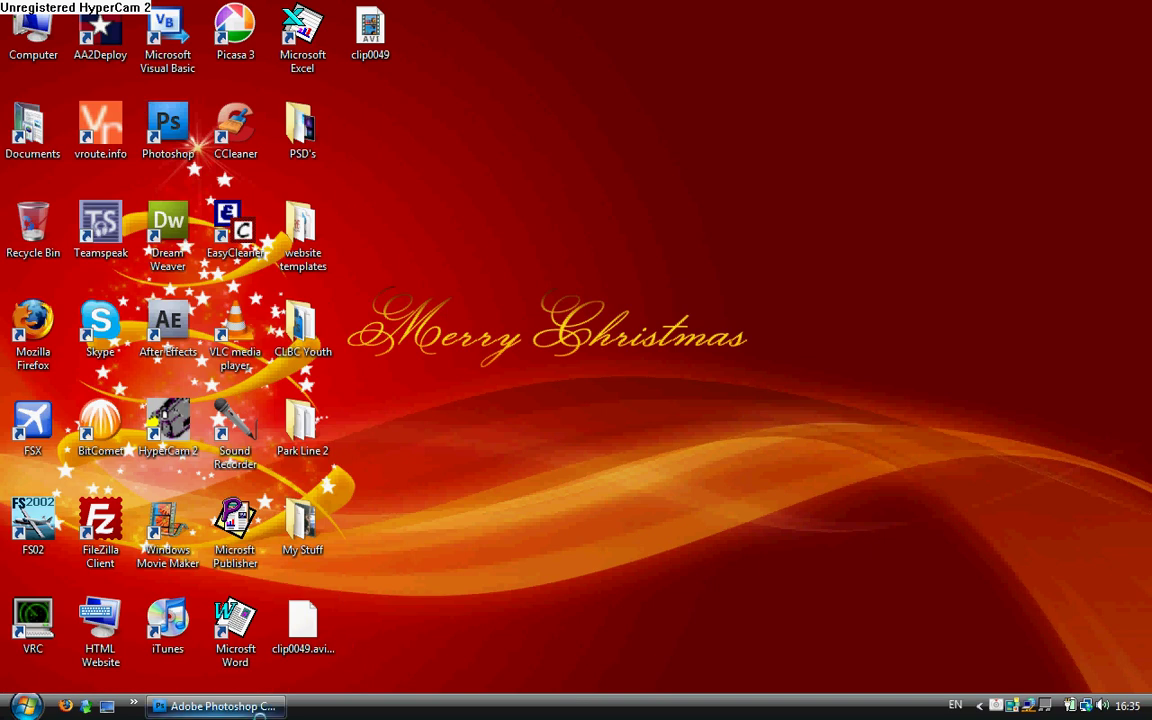
click(212, 706)
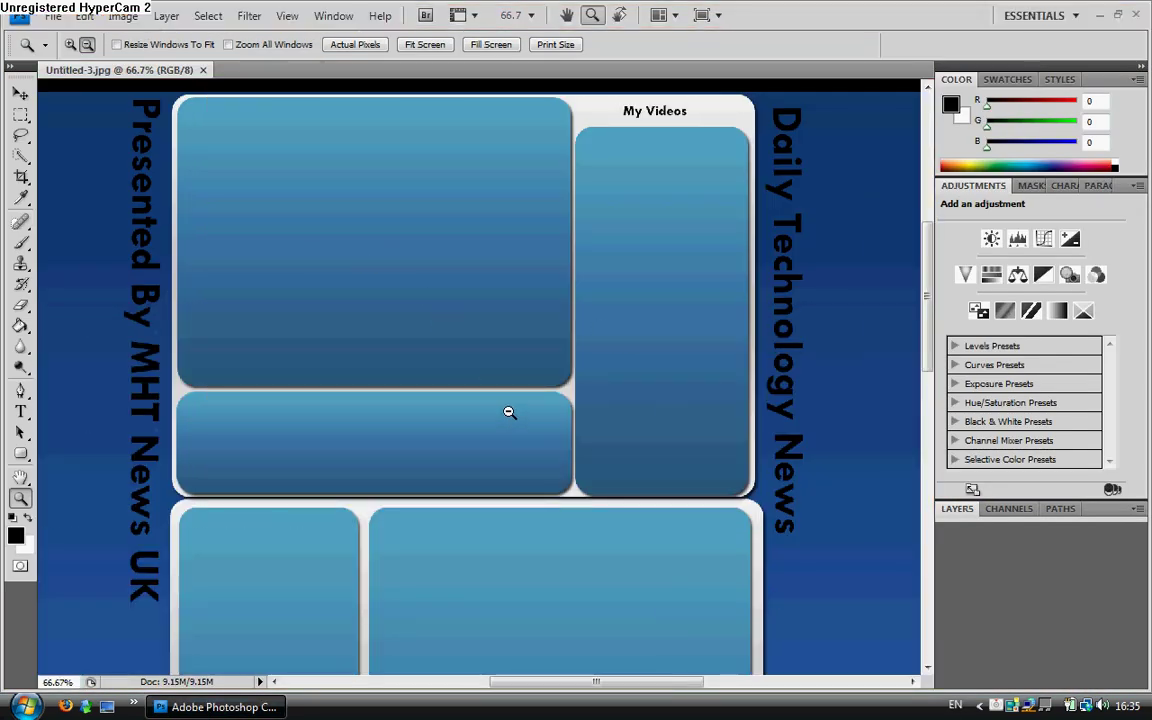
scroll(504, 381, up, 2)
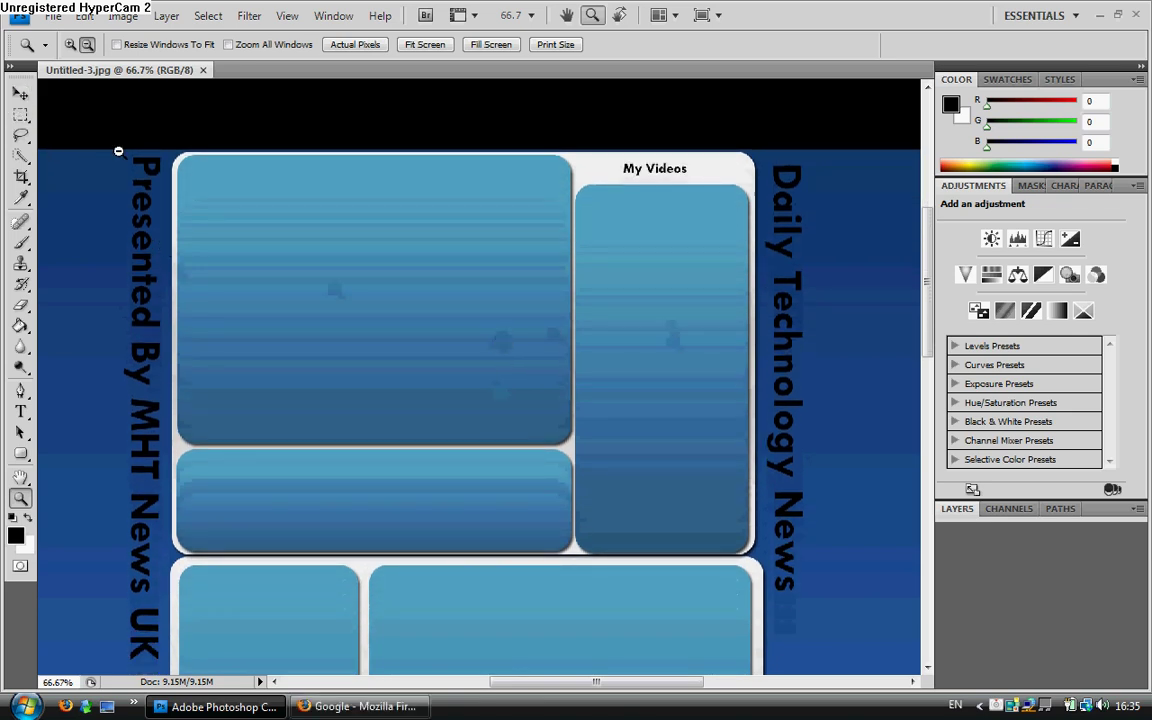
scroll(368, 352, down, 4)
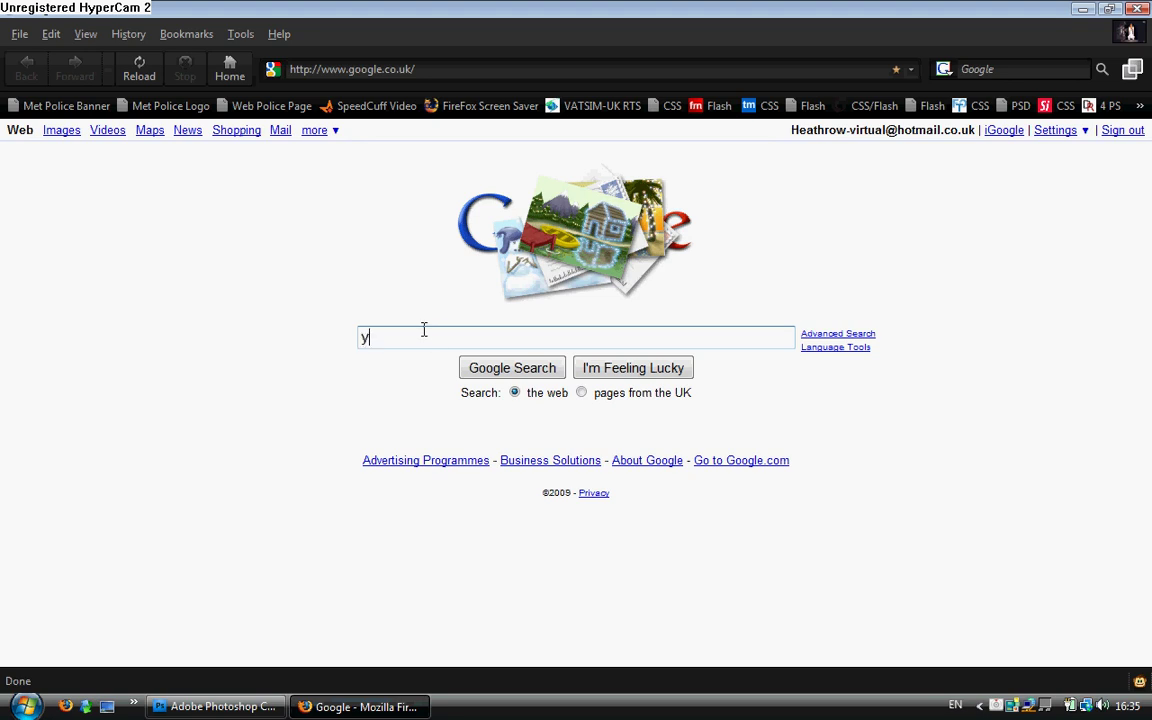
Search Google for youtube, go to YouTube and open your own channel page.
click(424, 357)
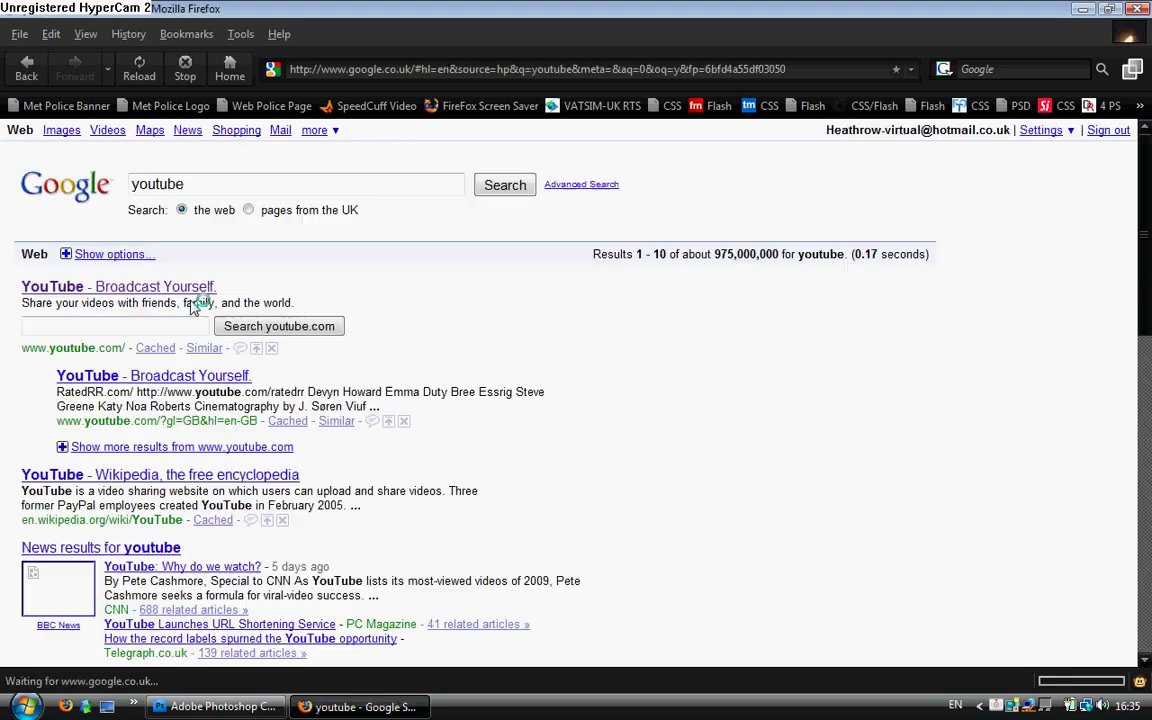
click(153, 287)
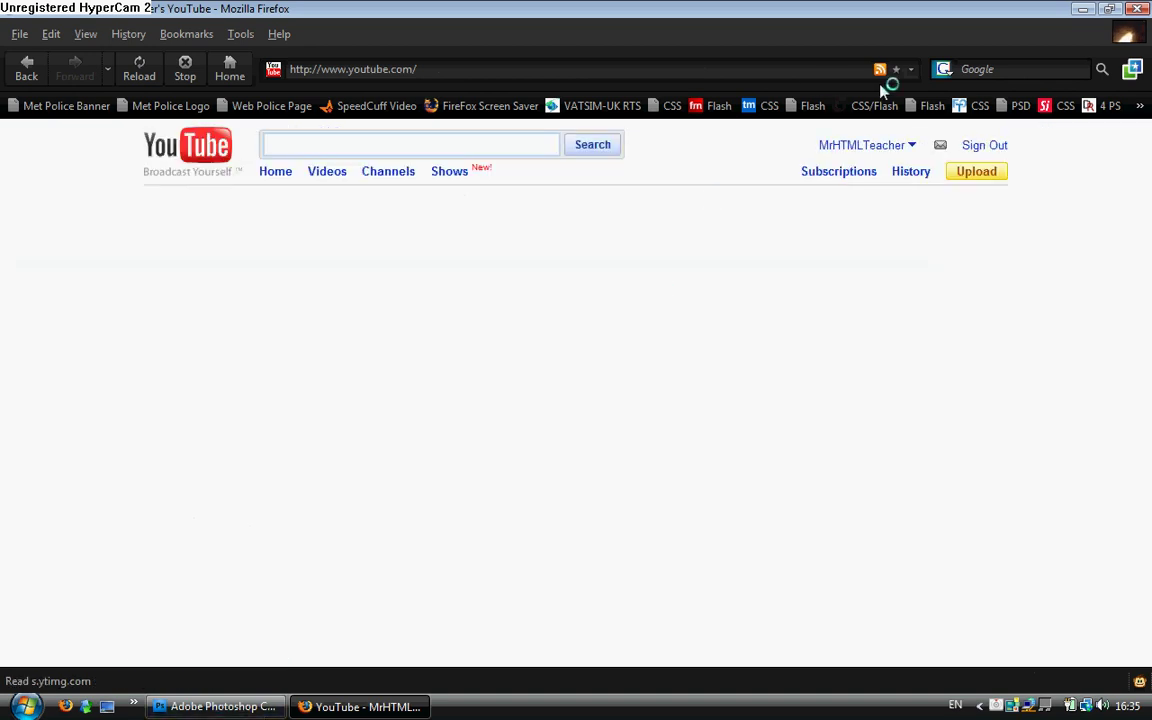
mouse_move(864, 152)
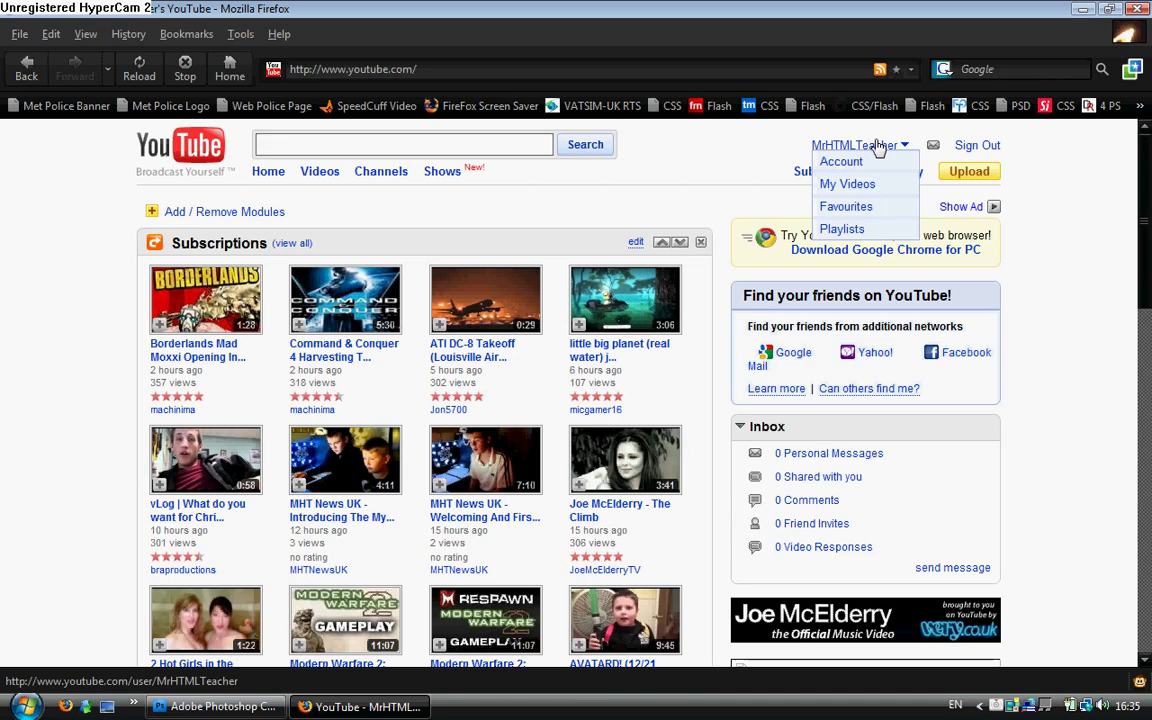
click(915, 174)
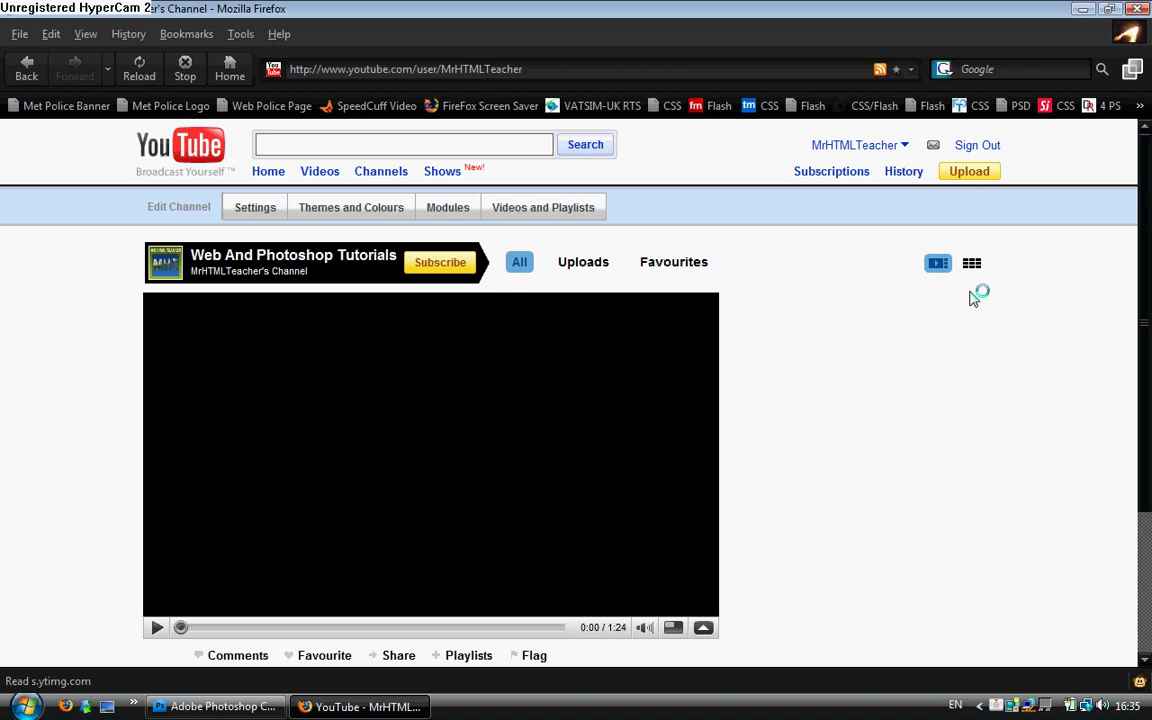
Open the full list of 72 subscriptions and go to its second page.
scroll(1075, 230, down, 1)
scroll(1085, 226, down, 4)
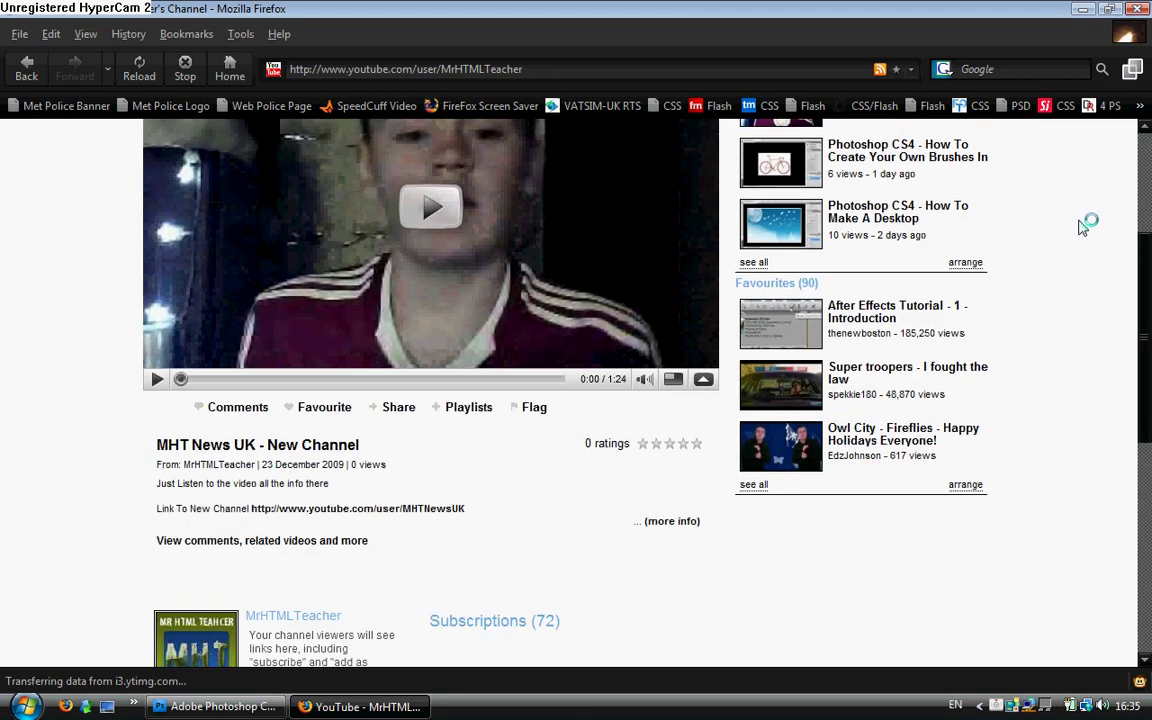
scroll(1085, 226, up, 5)
scroll(1070, 258, down, 1)
scroll(1073, 258, down, 8)
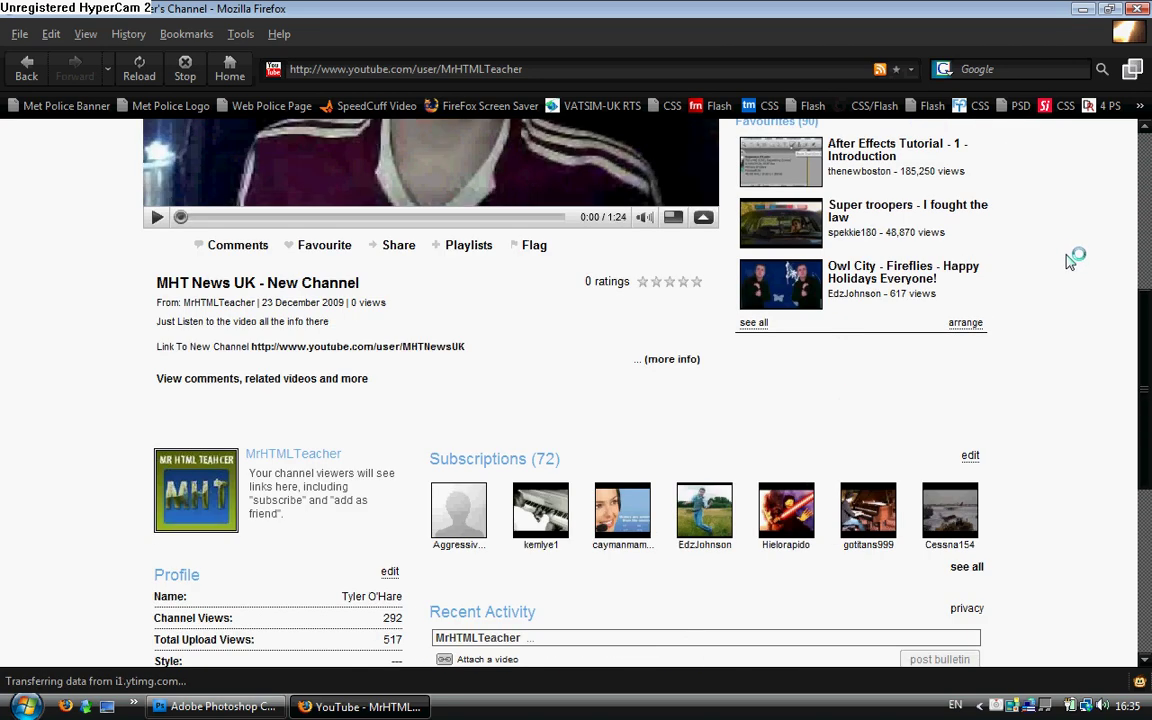
scroll(1070, 257, down, 5)
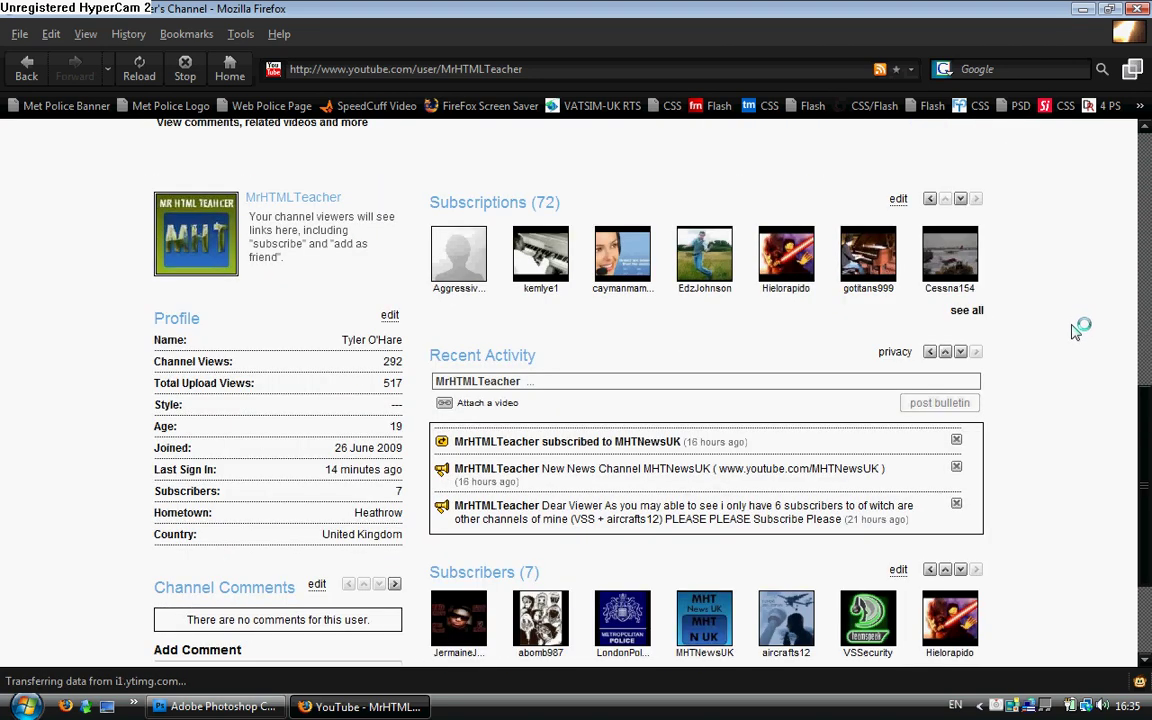
click(548, 201)
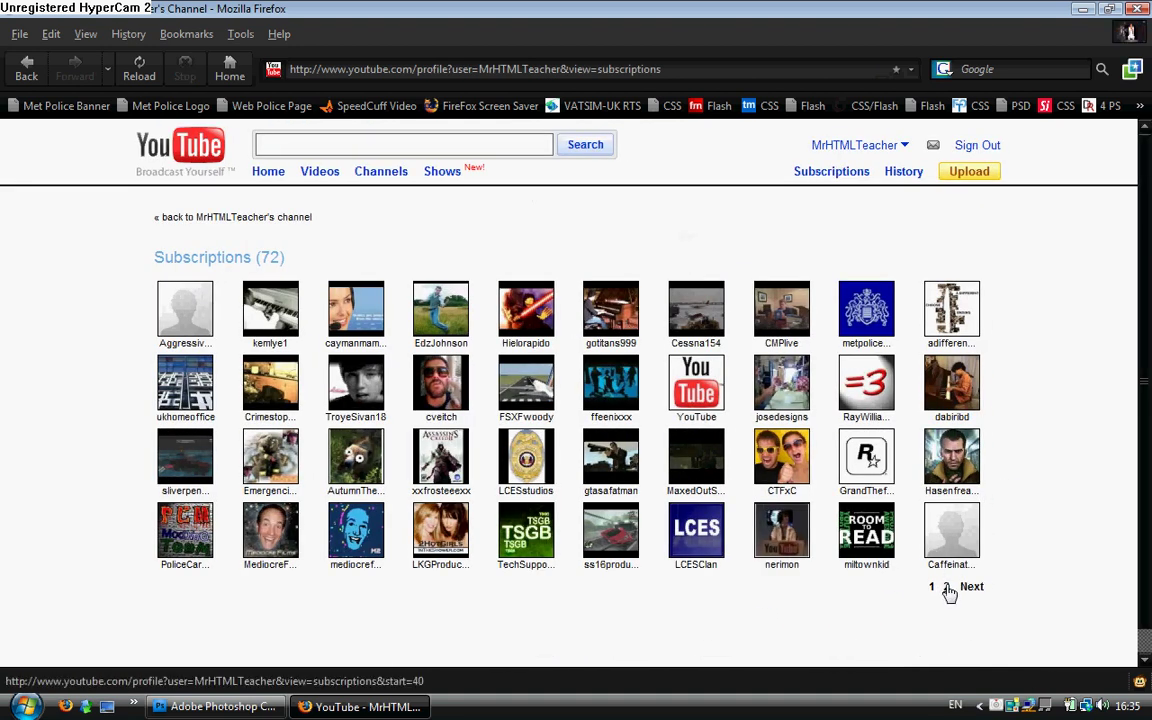
click(946, 587)
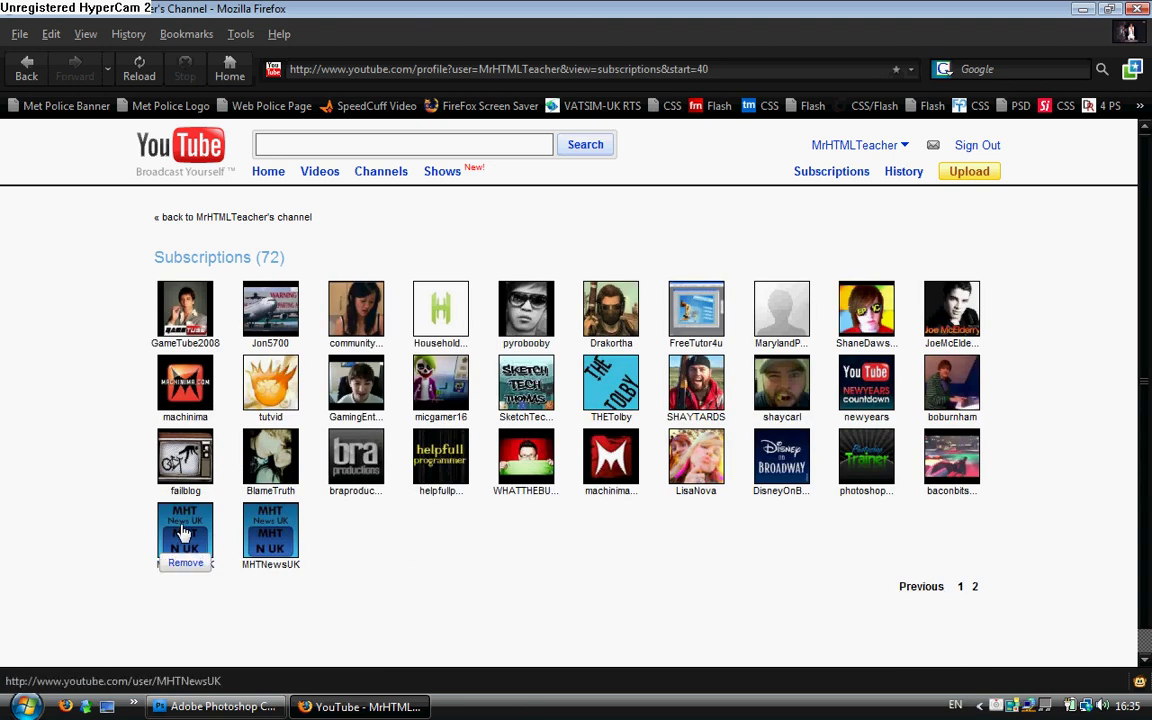
mouse_move(958, 468)
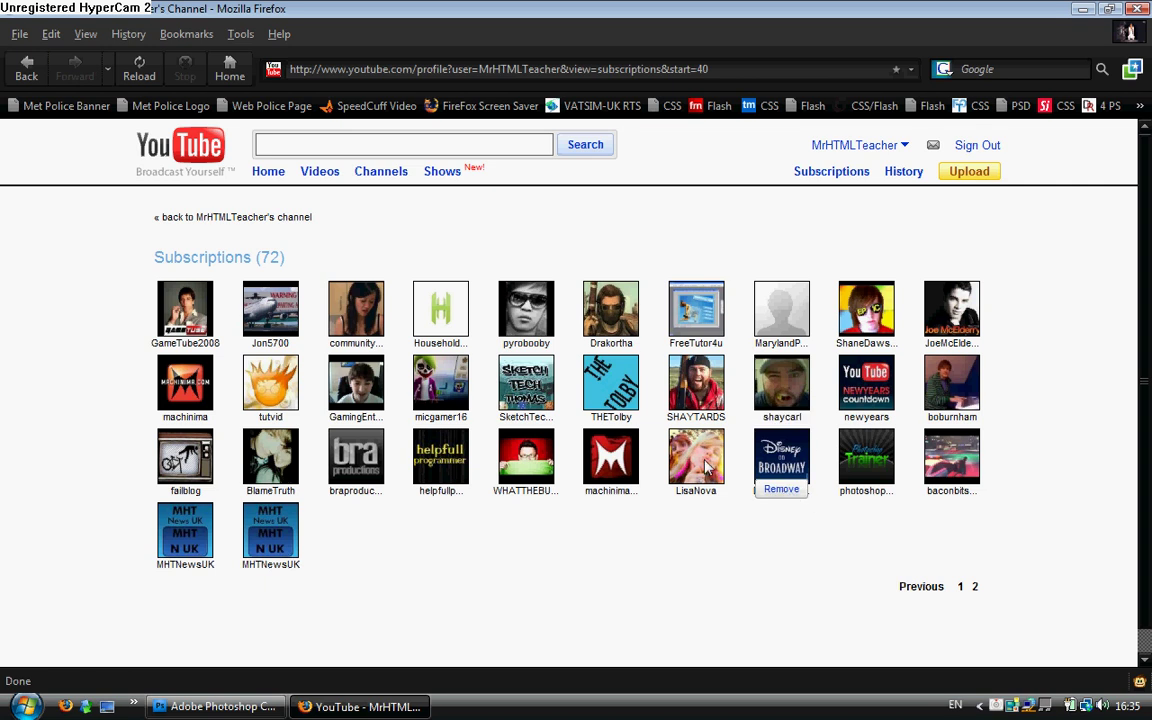
mouse_move(775, 450)
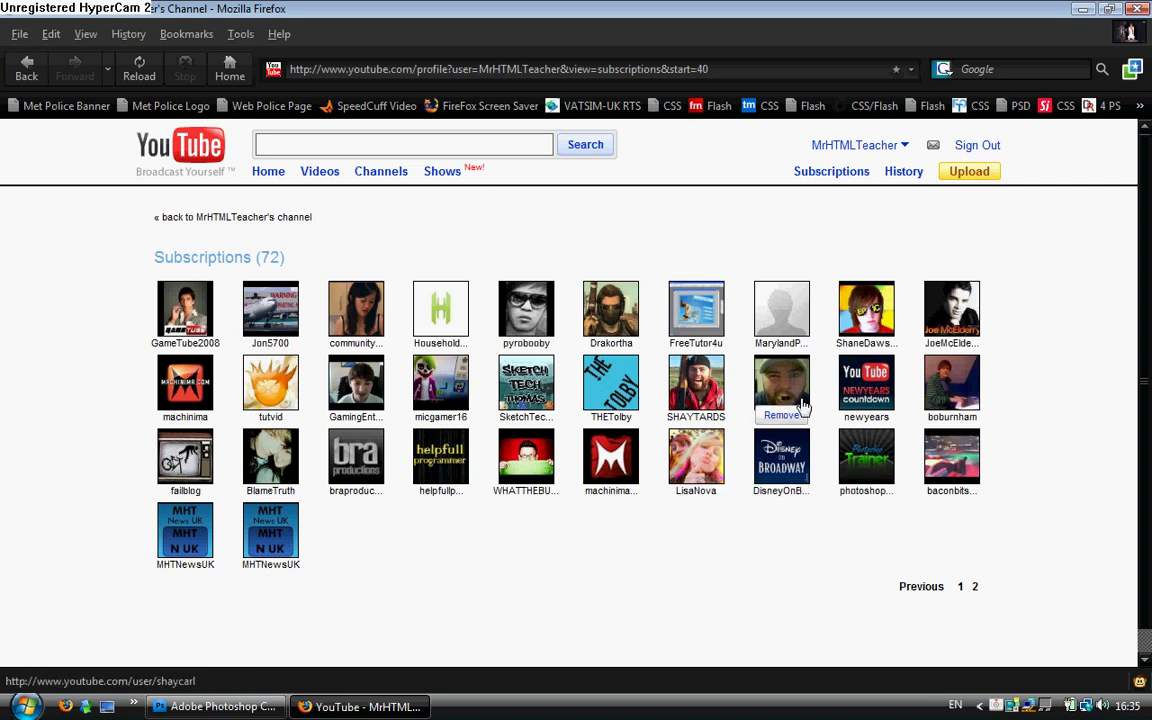
click(433, 65)
text(w)
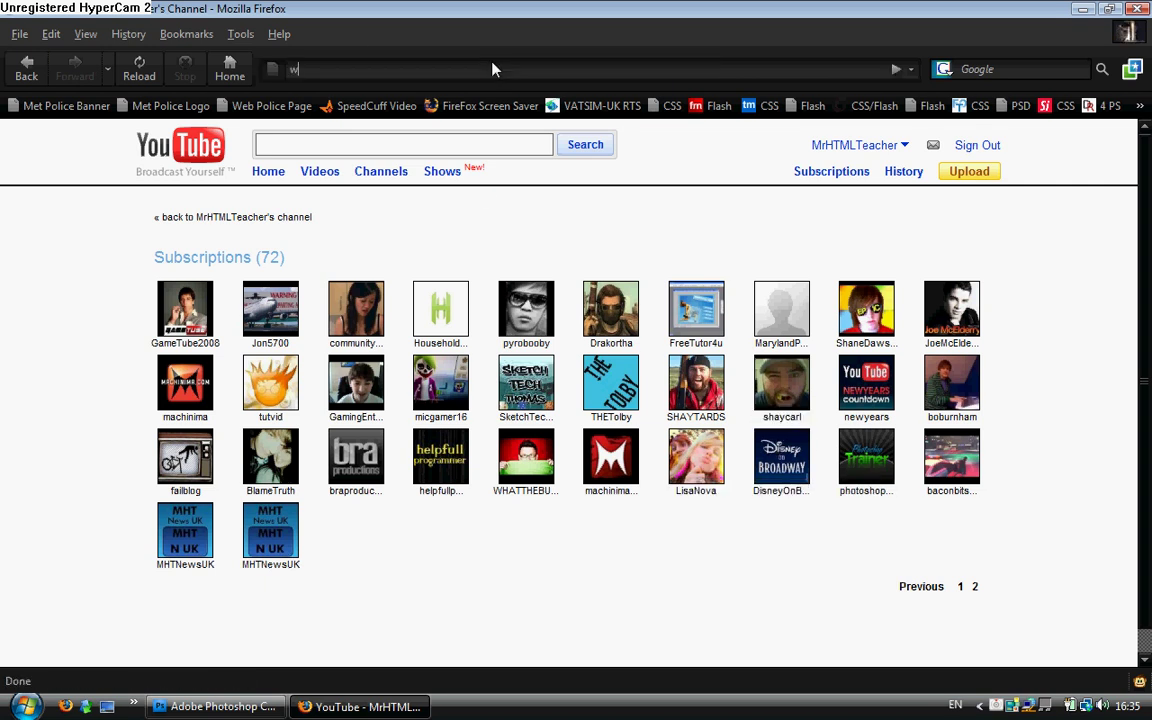
text(ww.you)
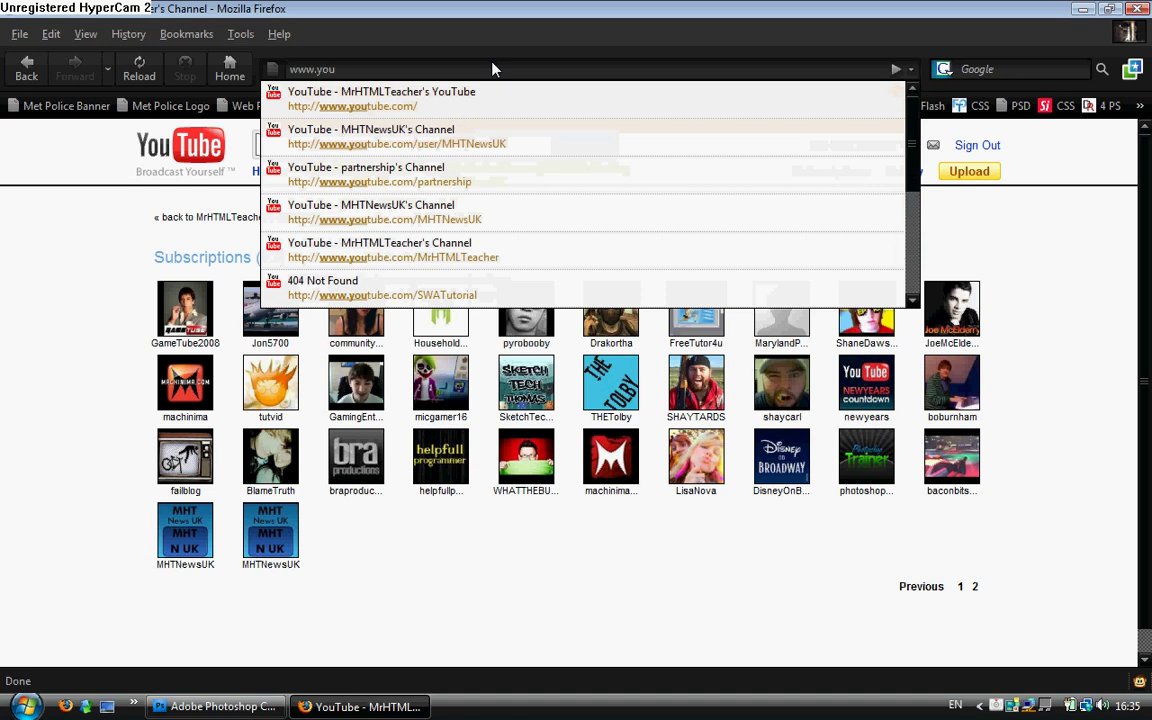
key(Down)
key(Down)
key(Down)
key(Down)
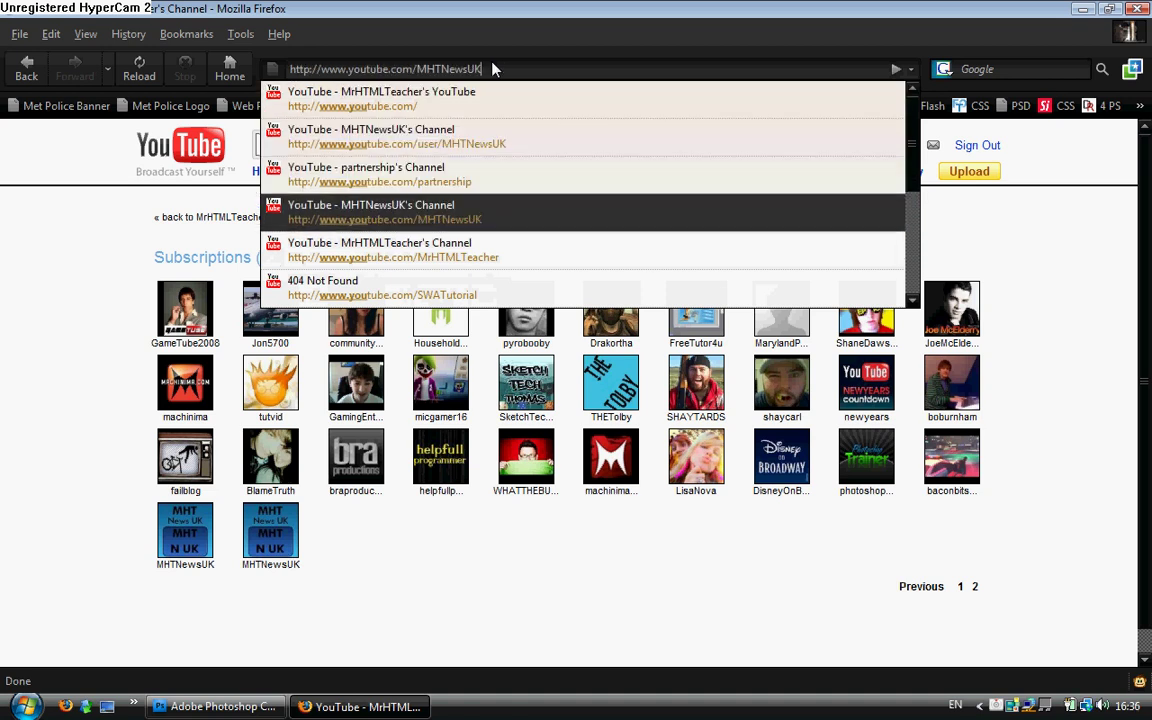
key(Down)
key(Down)
key(Down)
key(Up)
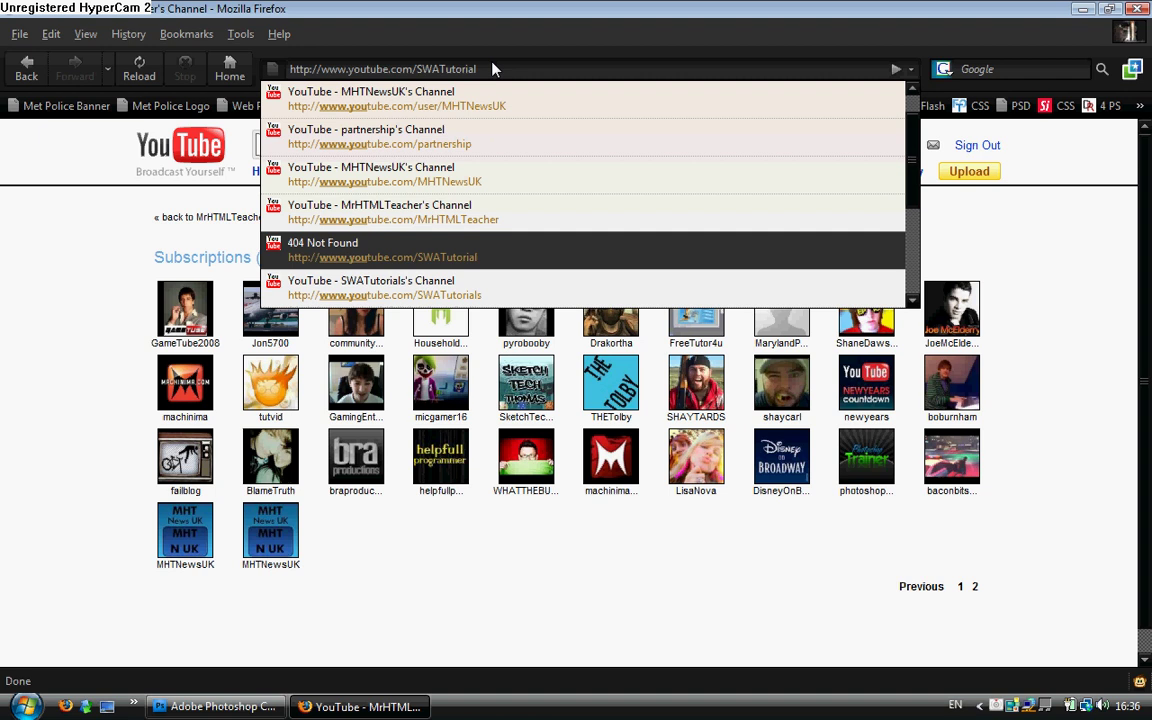
key(Down)
key(Return)
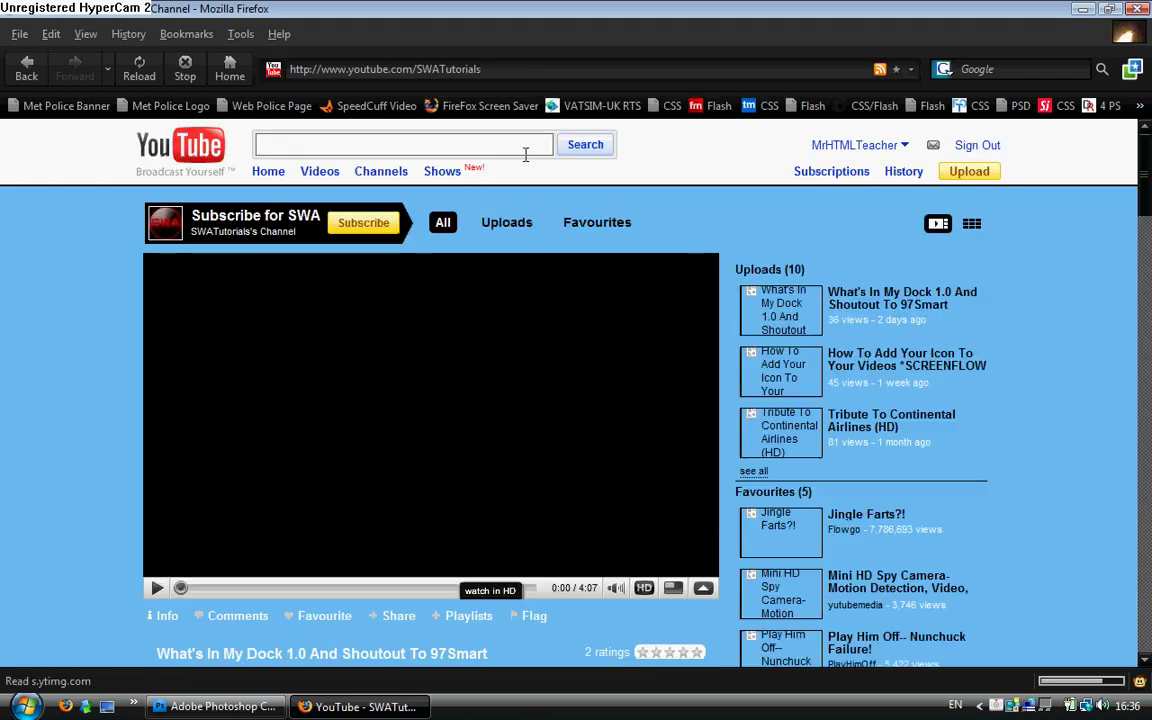
View the channel's background image at full size, copy it, and close Firefox.
scroll(569, 449, down, 5)
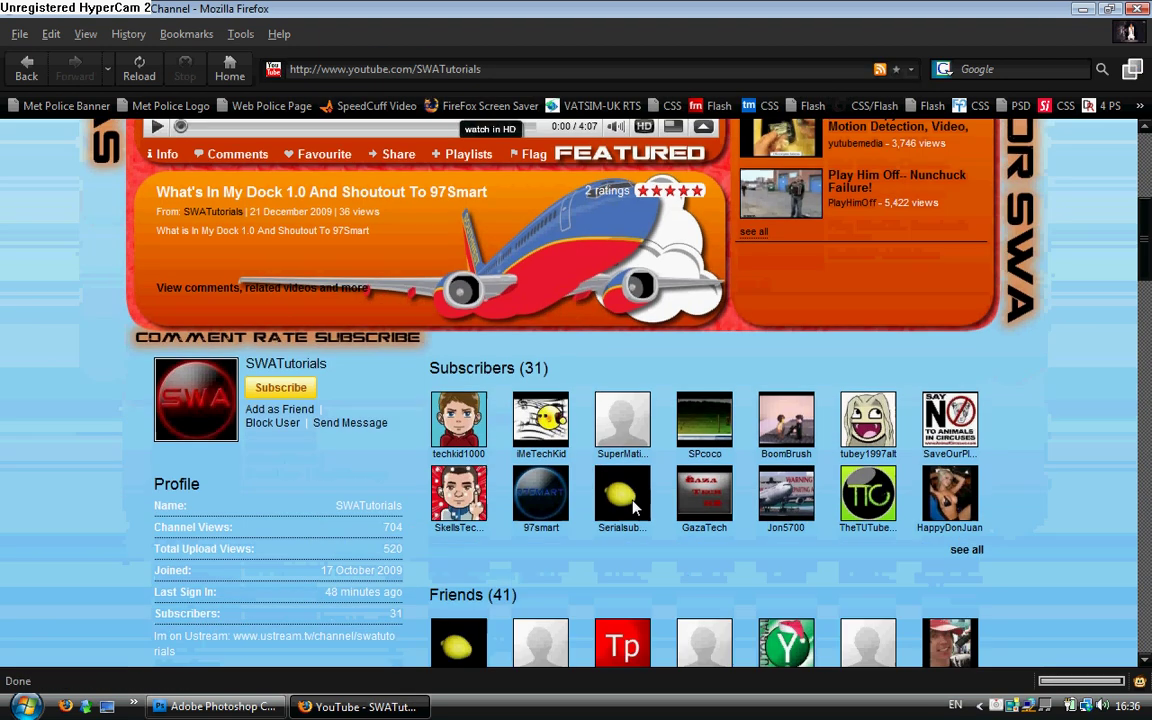
scroll(753, 429, up, 5)
right_click(783, 226)
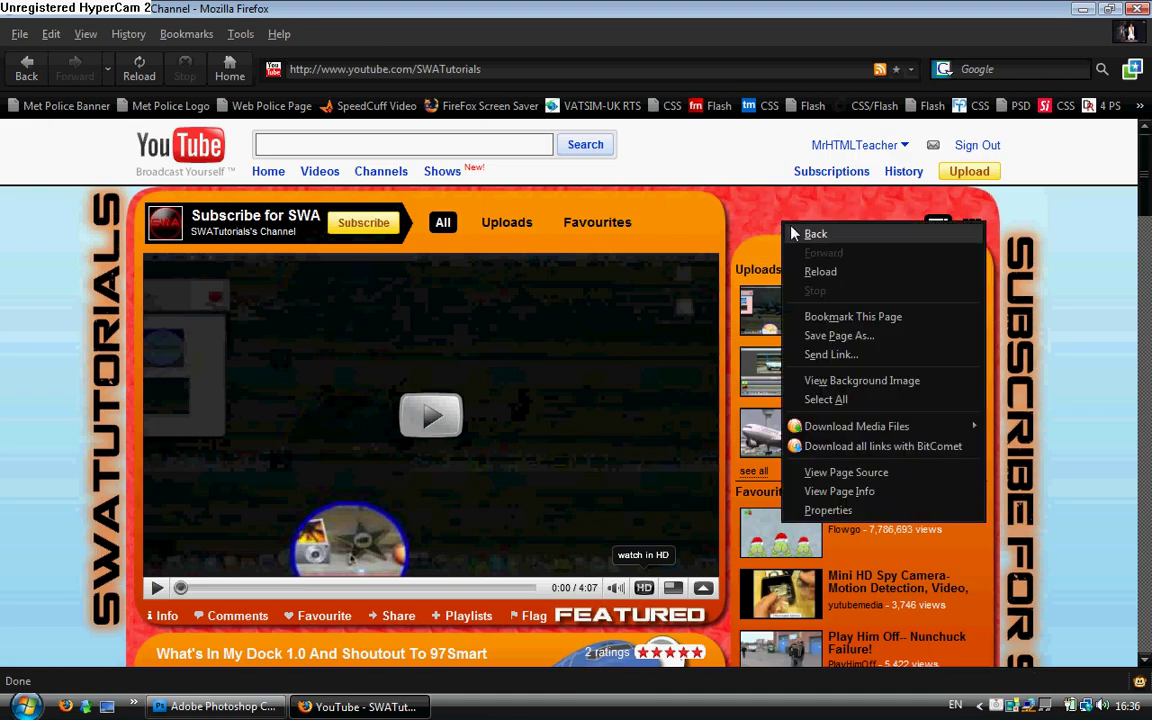
click(898, 379)
click(332, 252)
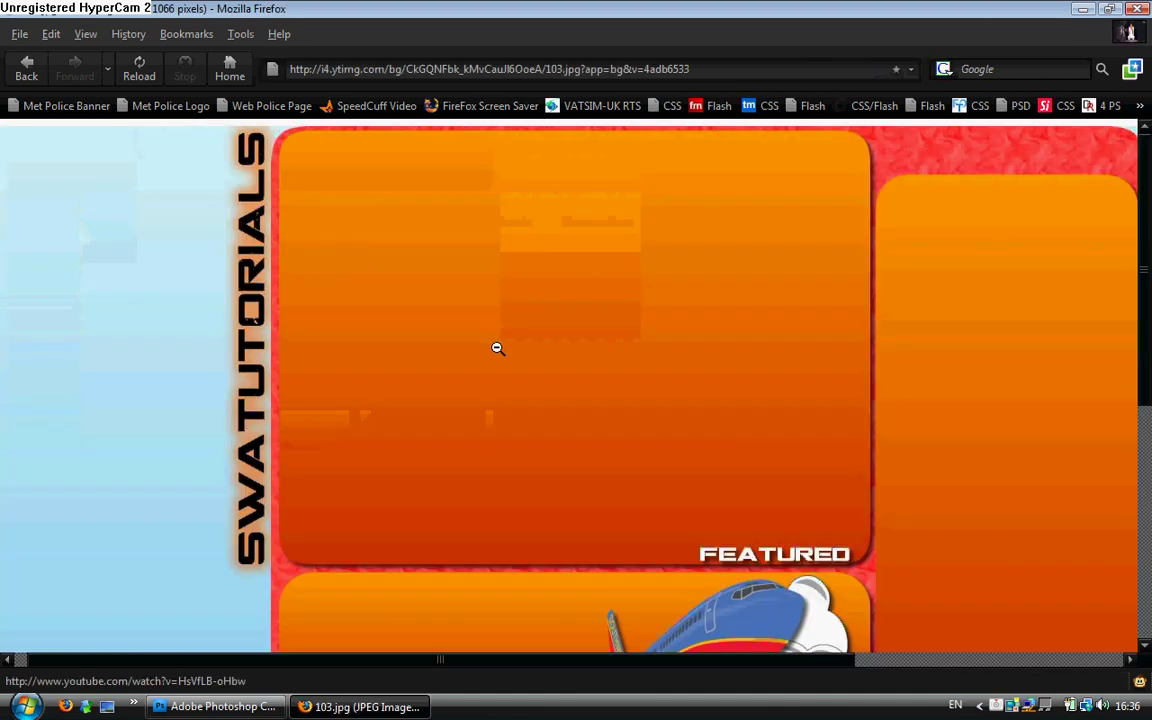
right_click(414, 231)
click(473, 250)
key(ctrl+w)
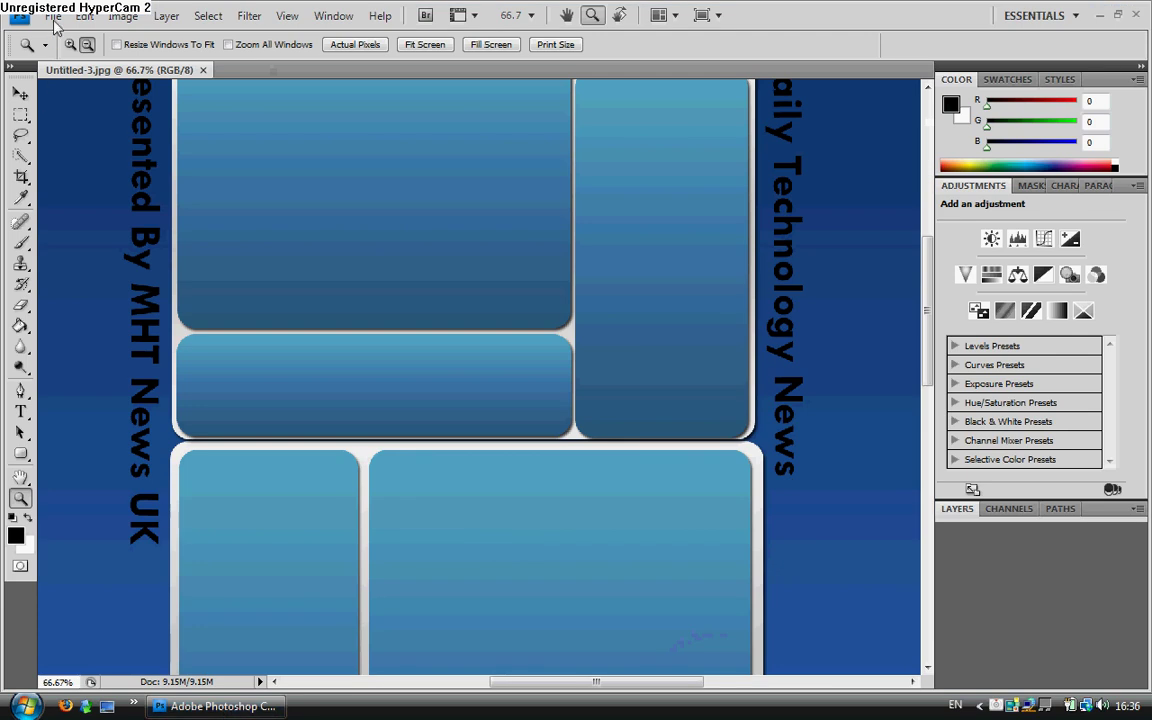
Create a new document with a height of 2000 pixels.
click(53, 17)
click(66, 36)
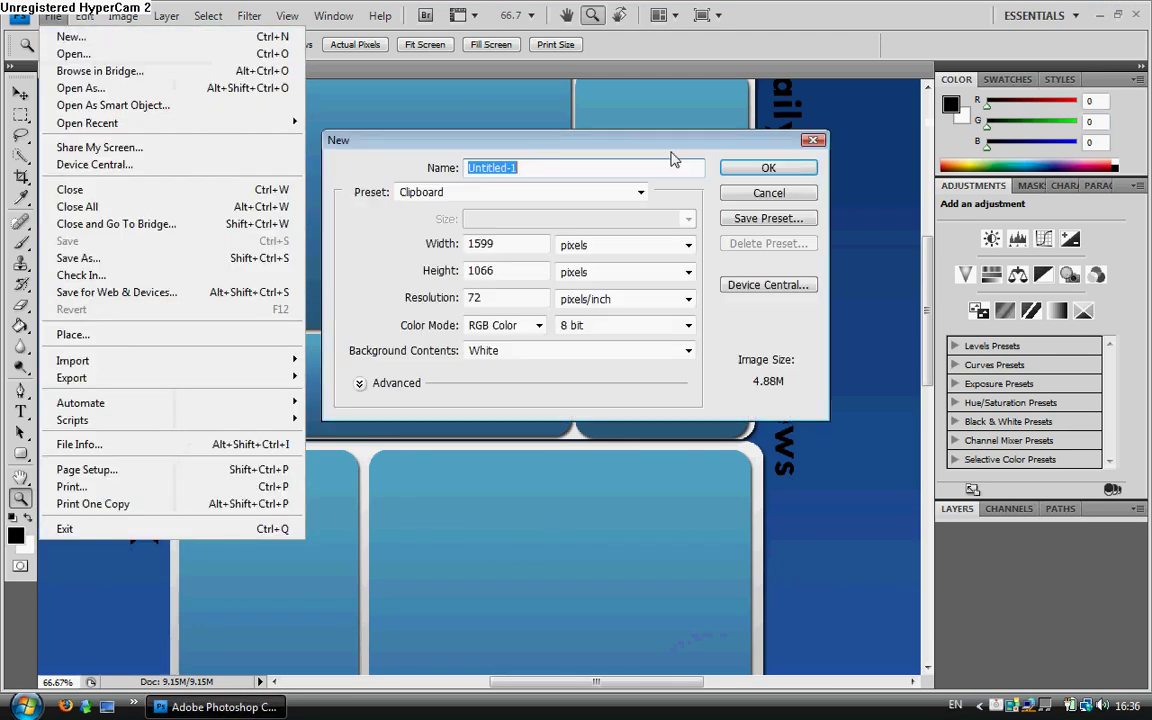
double_click(520, 272)
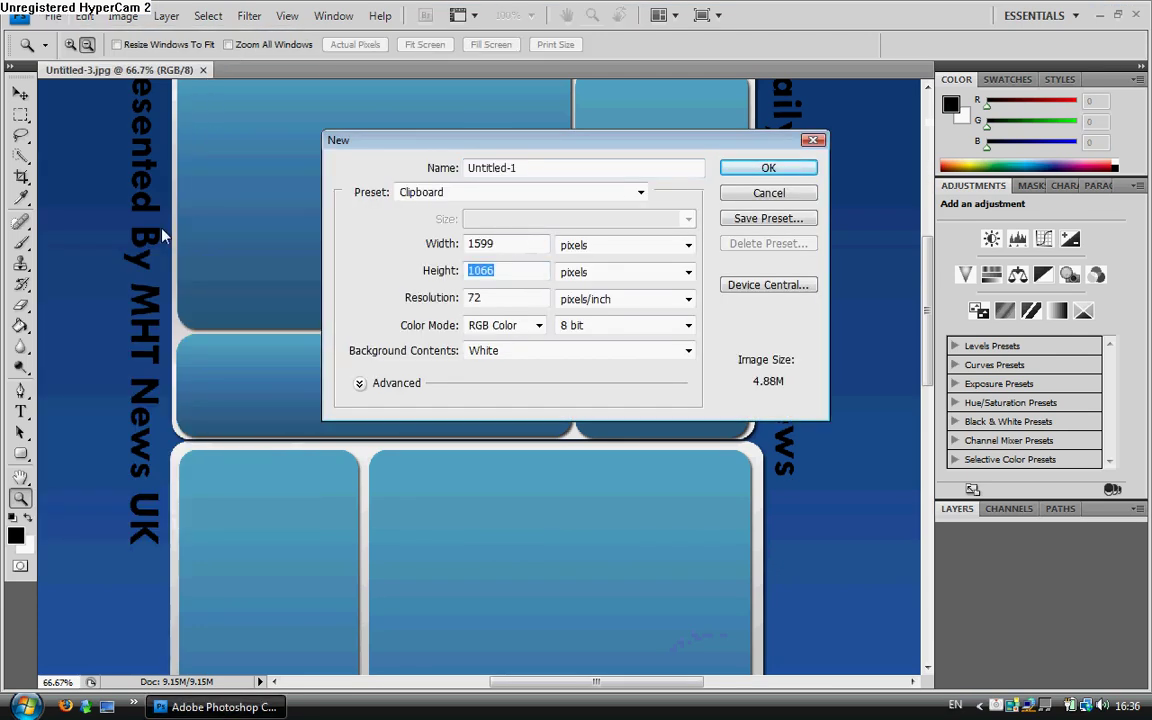
text(2000)
key(Return)
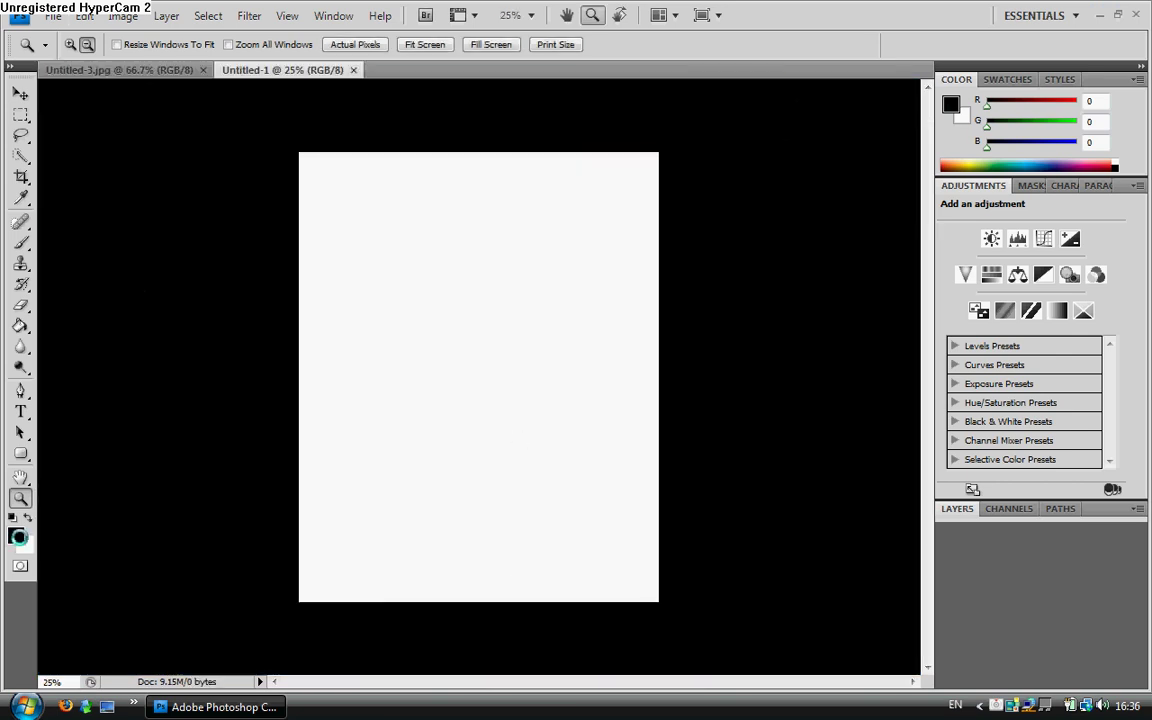
Paste the copied channel background, move it up to the top, and view at 100%.
key(ctrl+v)
key(v)
drag(455, 318, 460, 230)
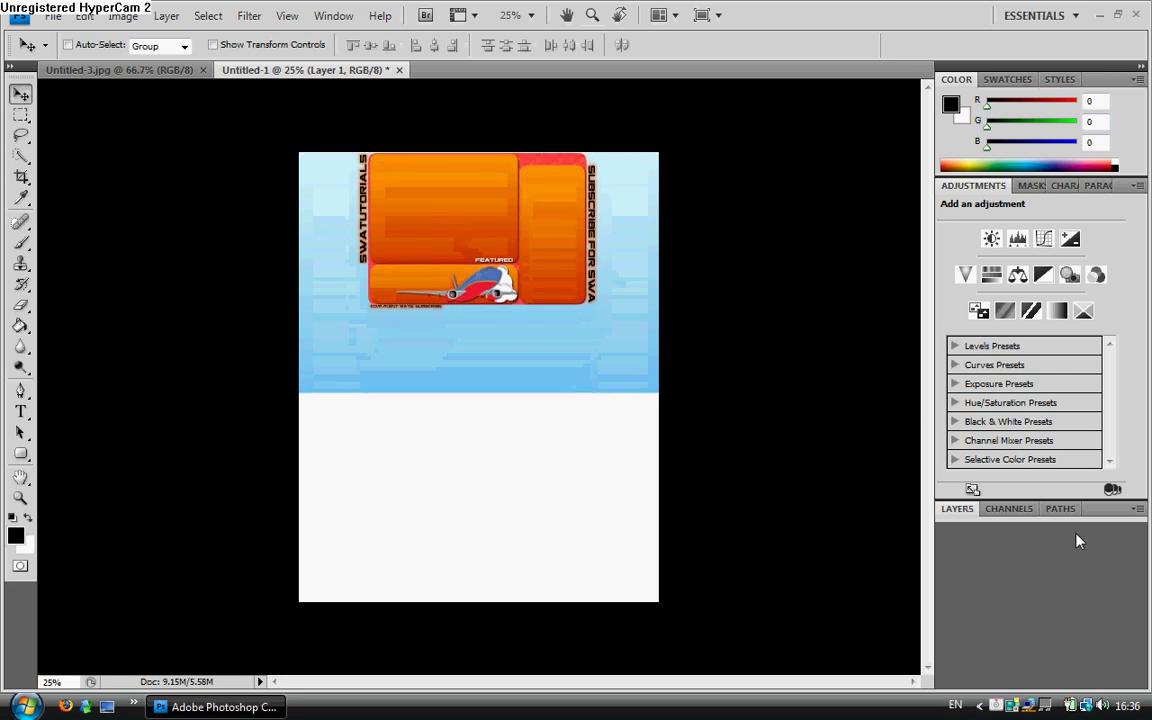
key(z)
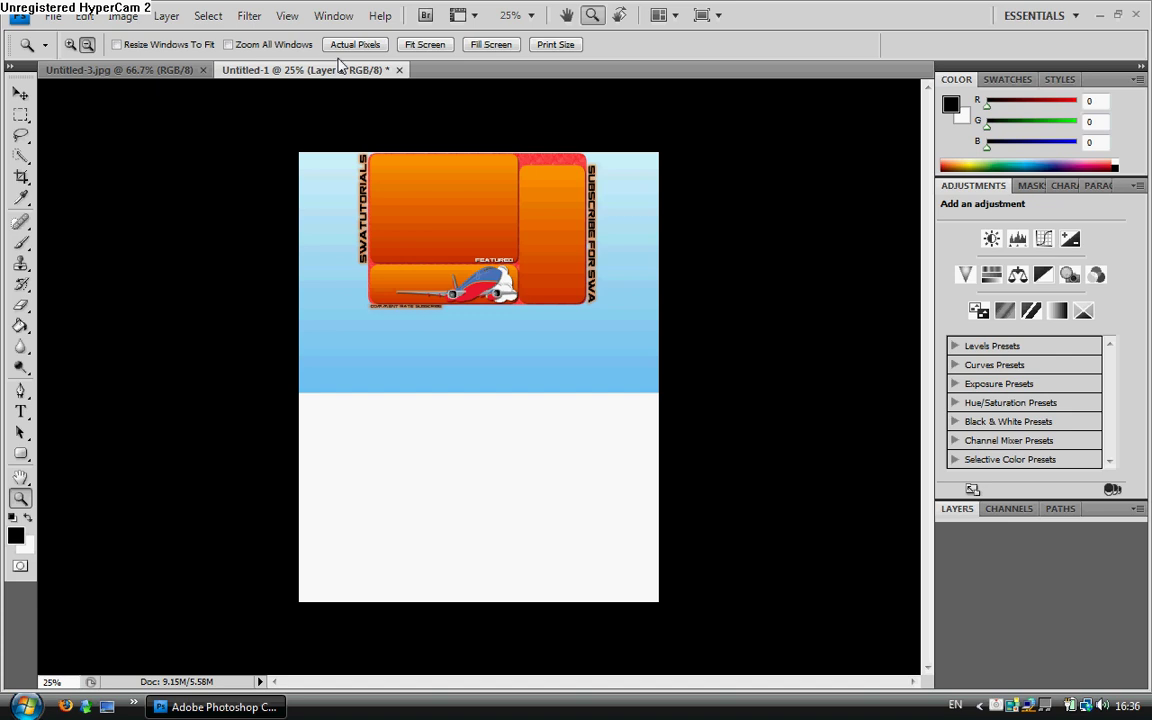
click(385, 44)
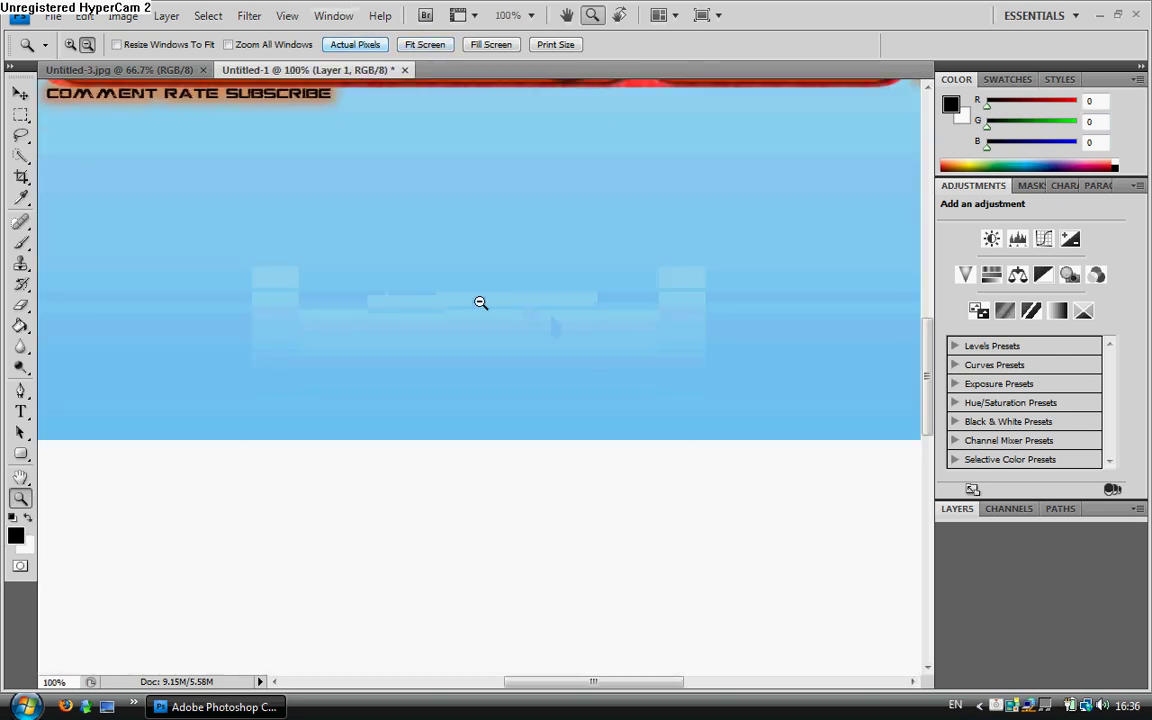
scroll(478, 303, up, 10)
scroll(676, 356, down, 3)
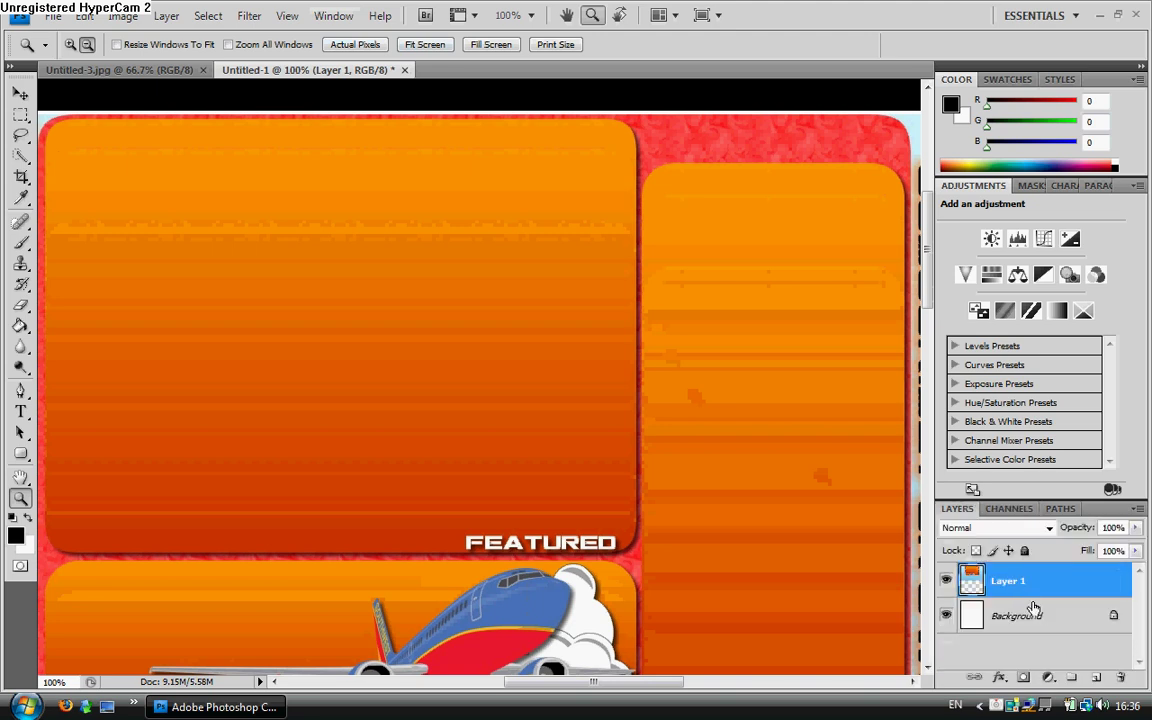
Duplicate the Background layer as Background copy.
right_click(1080, 618)
click(951, 483)
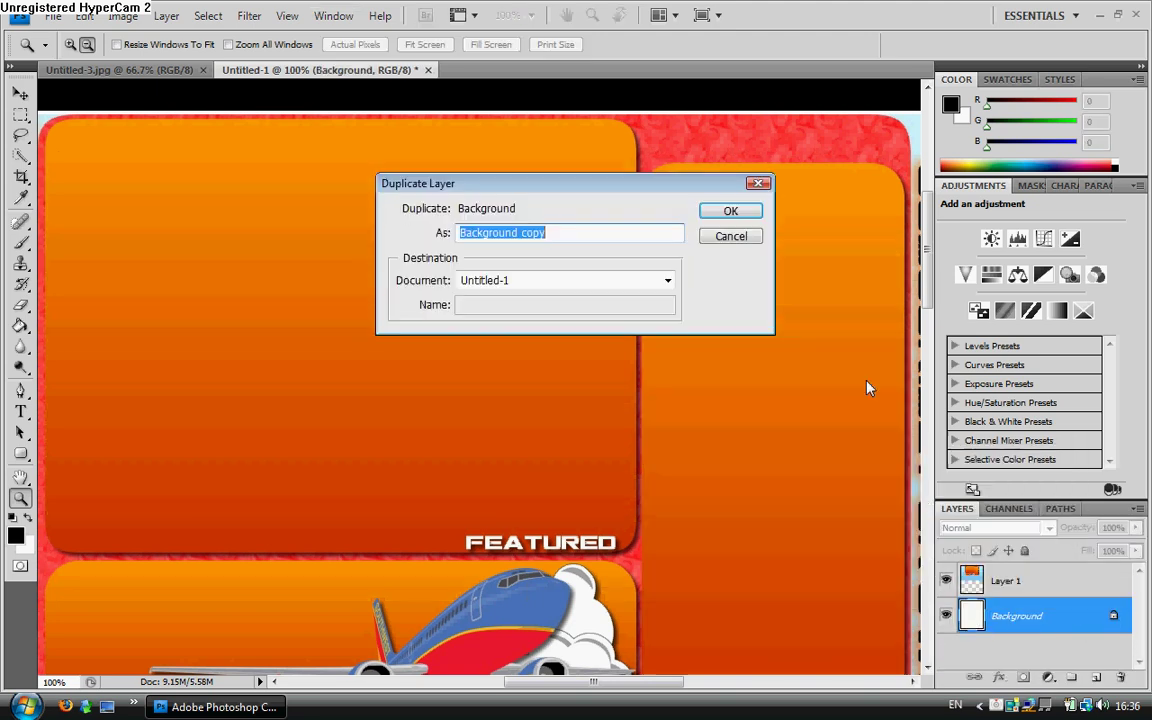
click(752, 214)
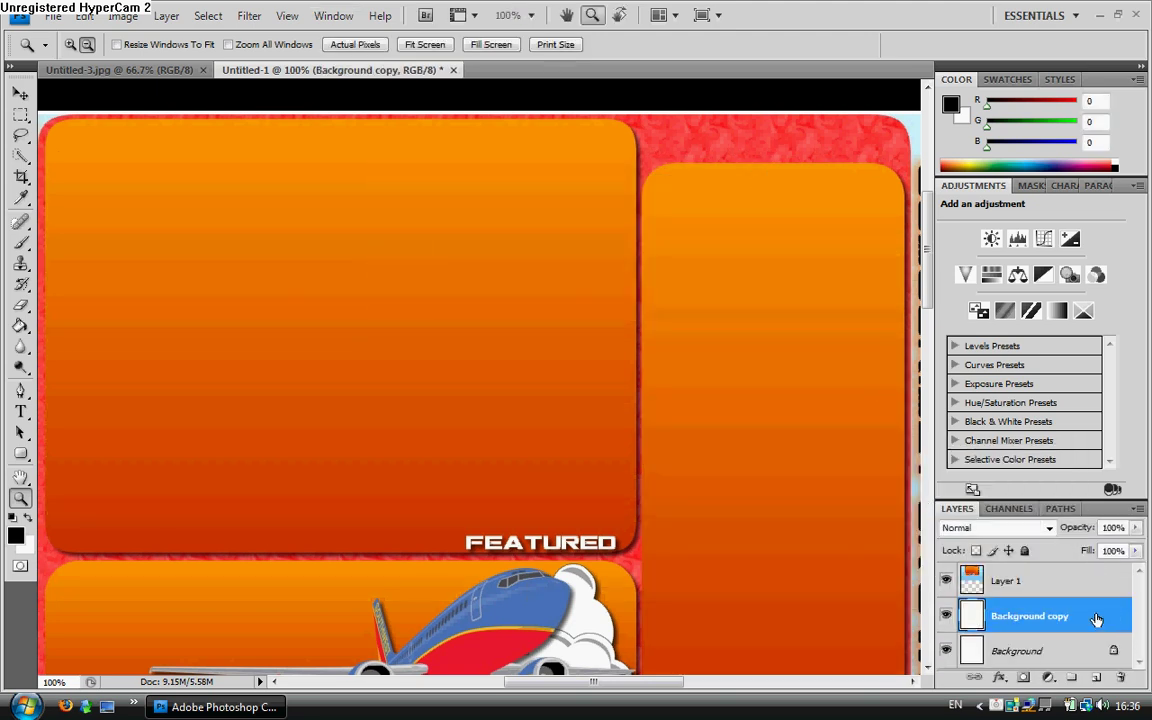
Apply the blue Photoshop CS3 gradient preset as a Gradient Overlay on Background copy.
double_click(1096, 619)
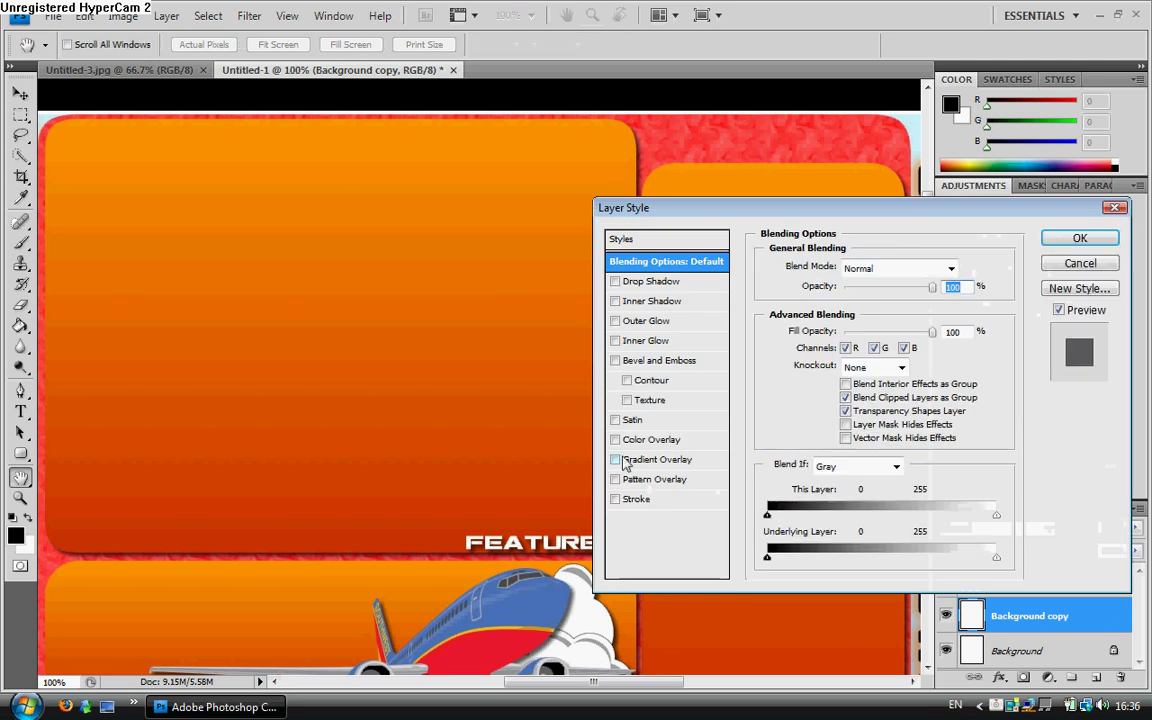
click(616, 460)
click(628, 462)
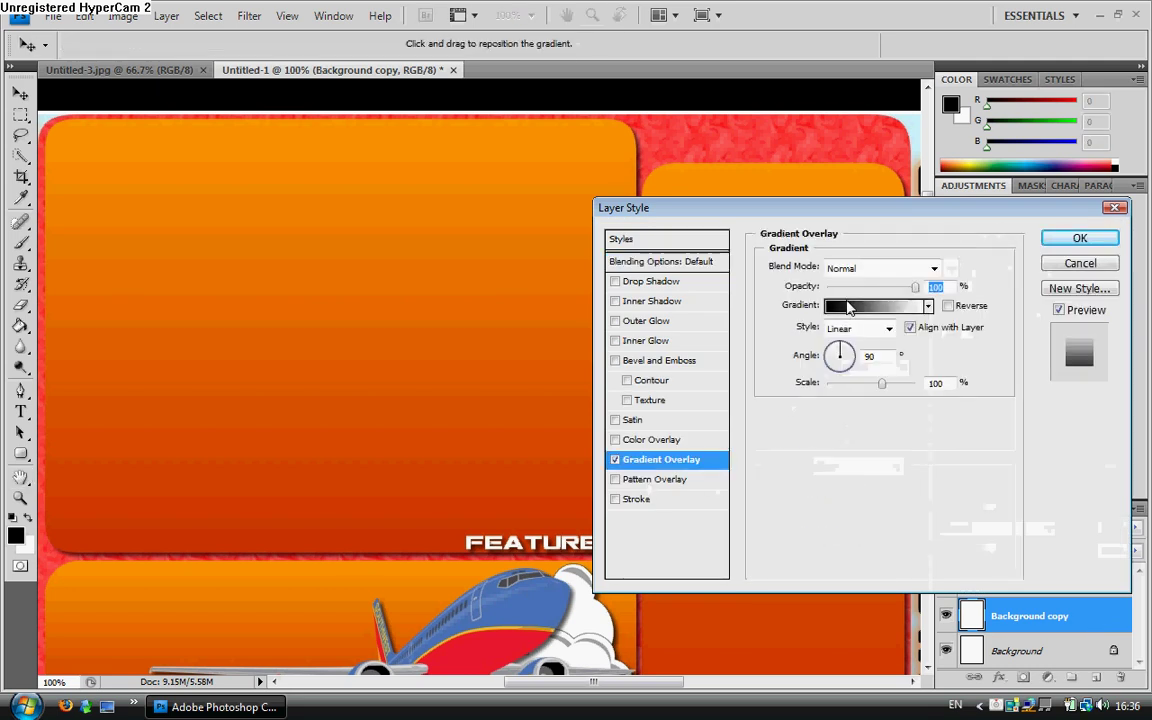
click(822, 292)
click(988, 354)
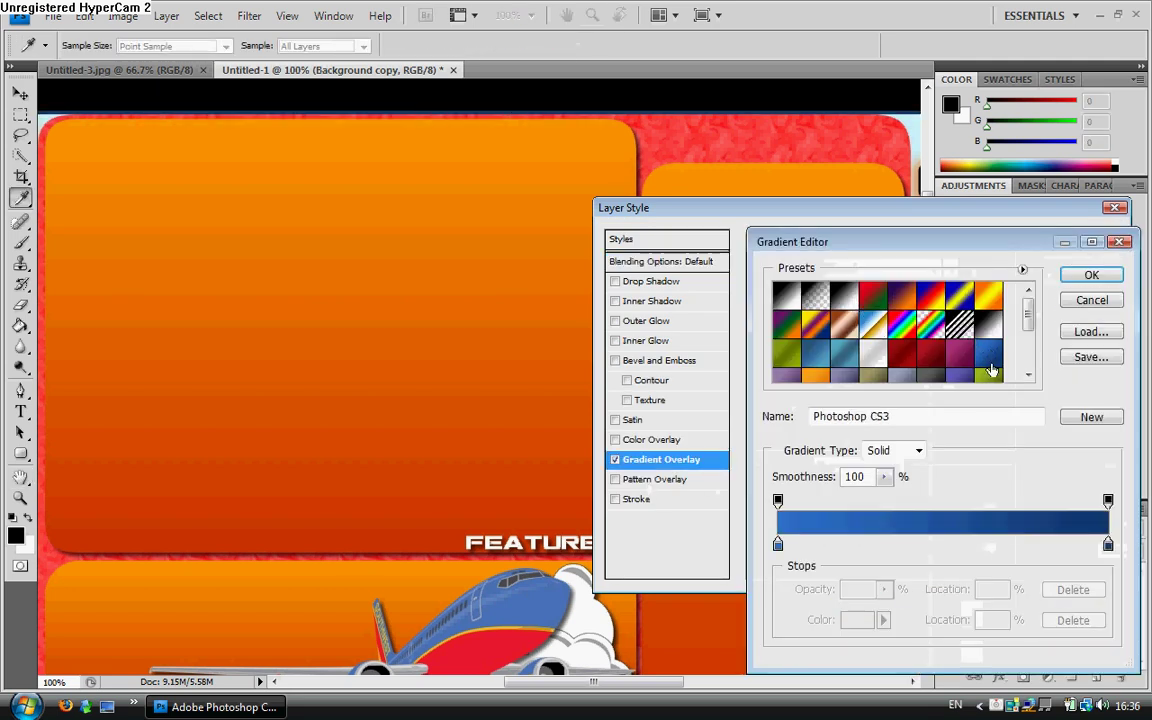
click(1092, 274)
click(1080, 237)
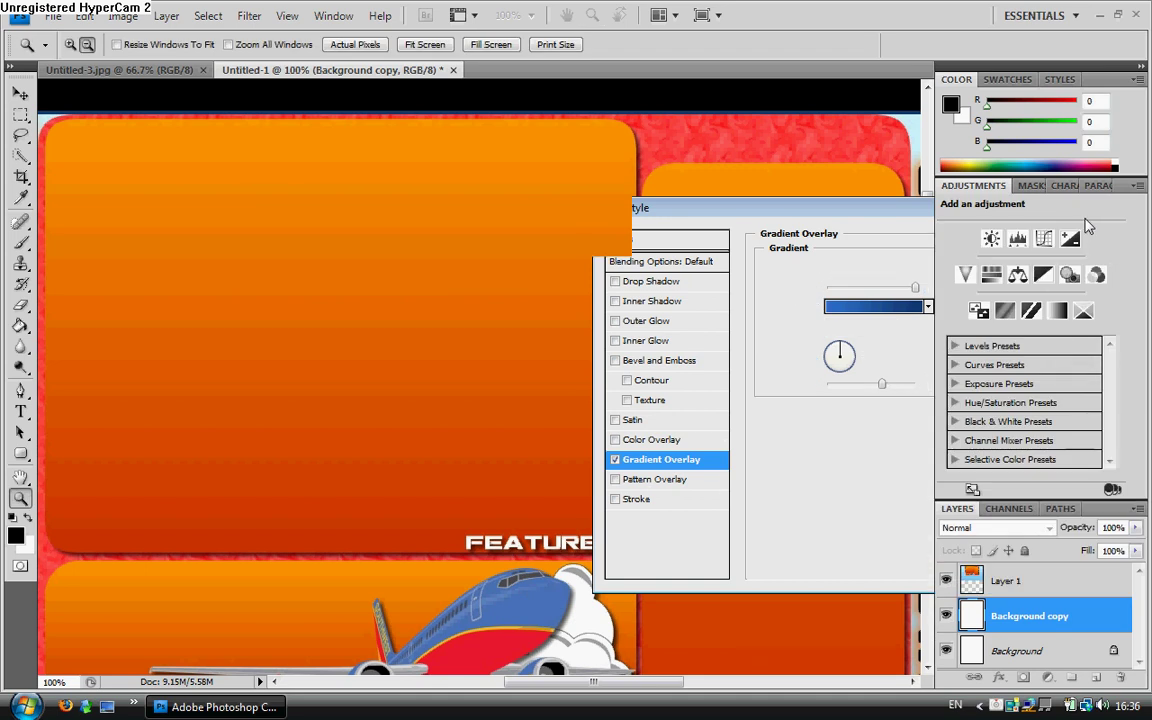
Switch to the Rounded Rectangle tool.
scroll(558, 476, down, 3)
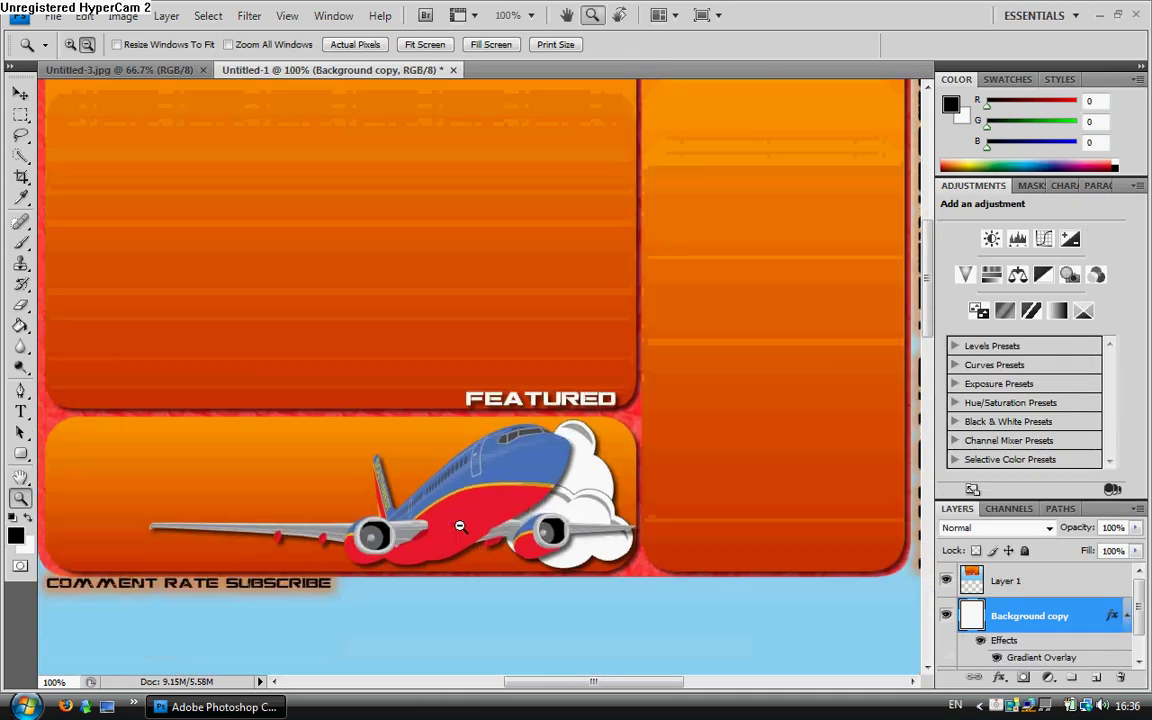
scroll(412, 552, up, 3)
scroll(412, 552, up, 3)
click(20, 455)
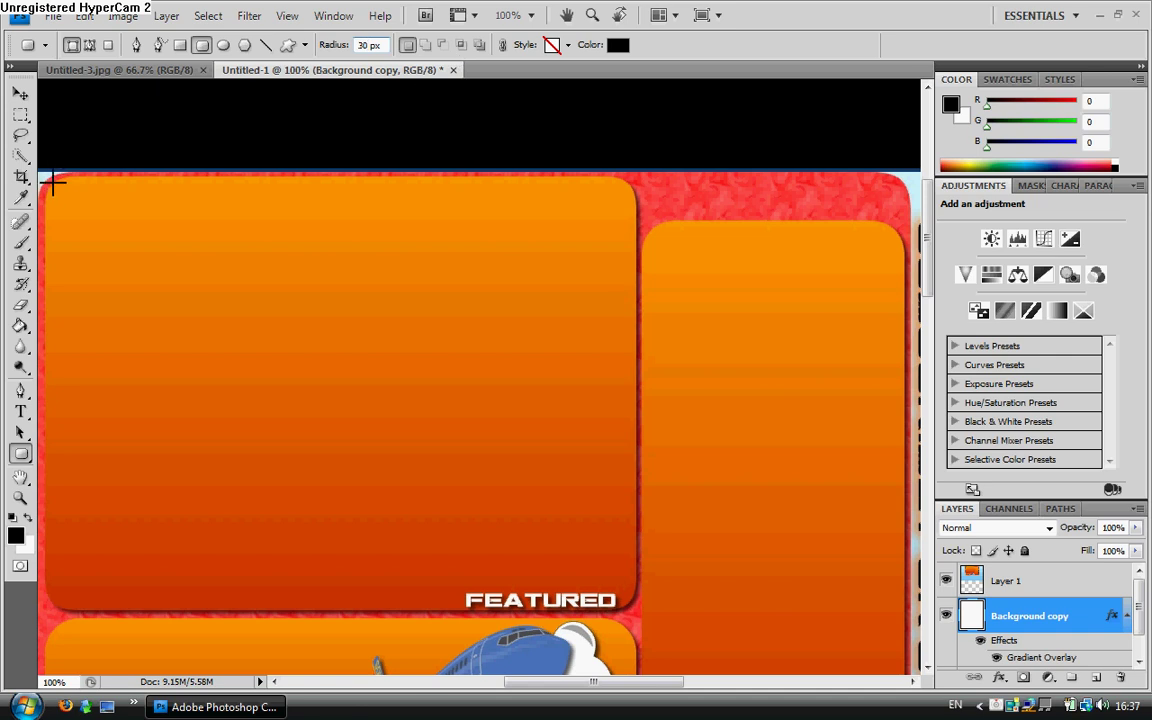
Set the corner radius to 19 px, draw a trial rounded rectangle, then undo it.
key(Return)
mouse_move(925, 233)
mouse_down()
mouse_move(926, 280)
mouse_move(938, 234)
mouse_up()
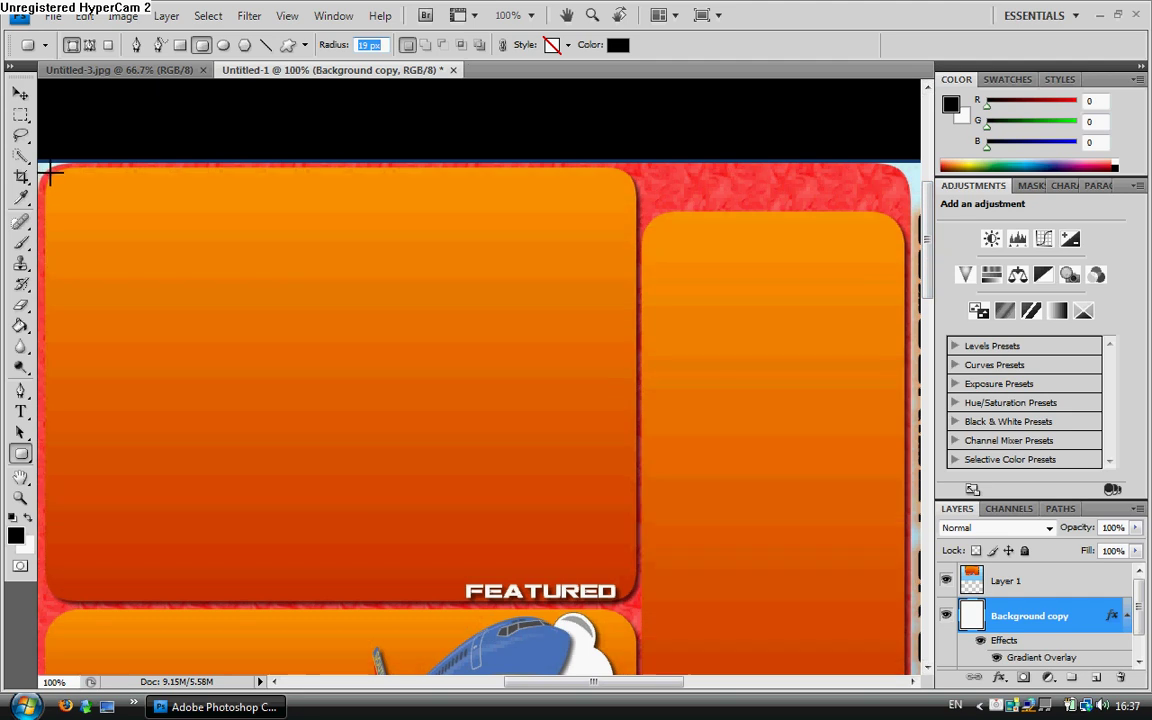
drag(54, 176, 634, 602)
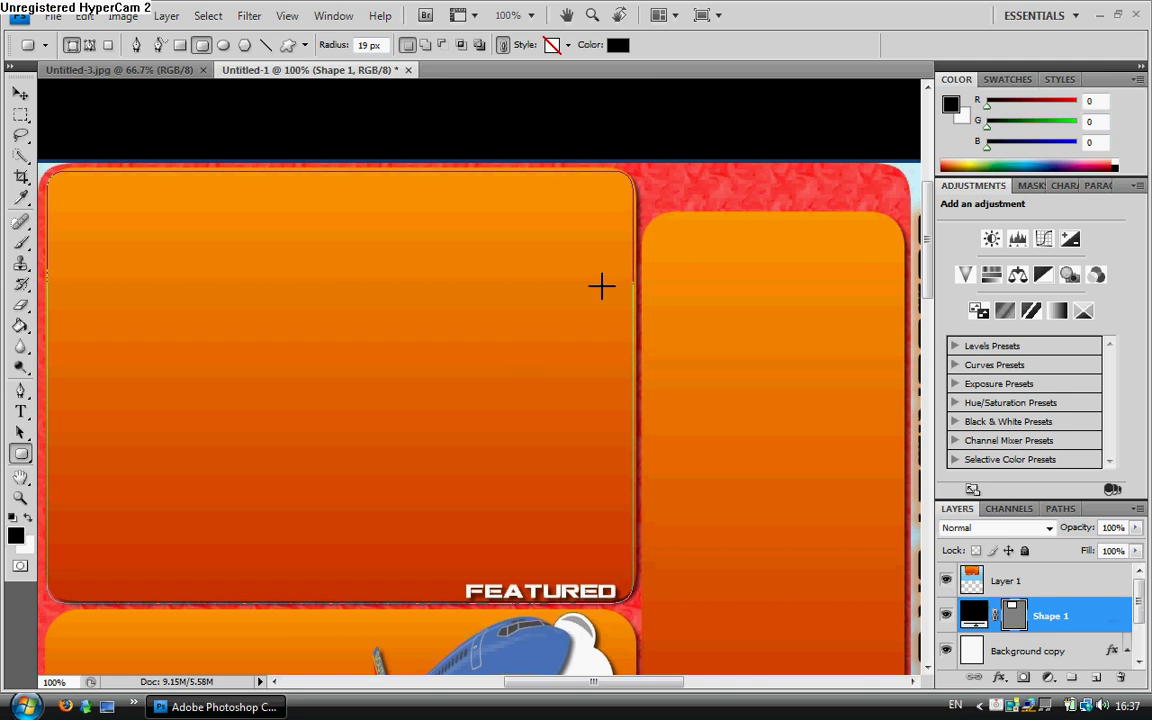
click(84, 16)
click(110, 36)
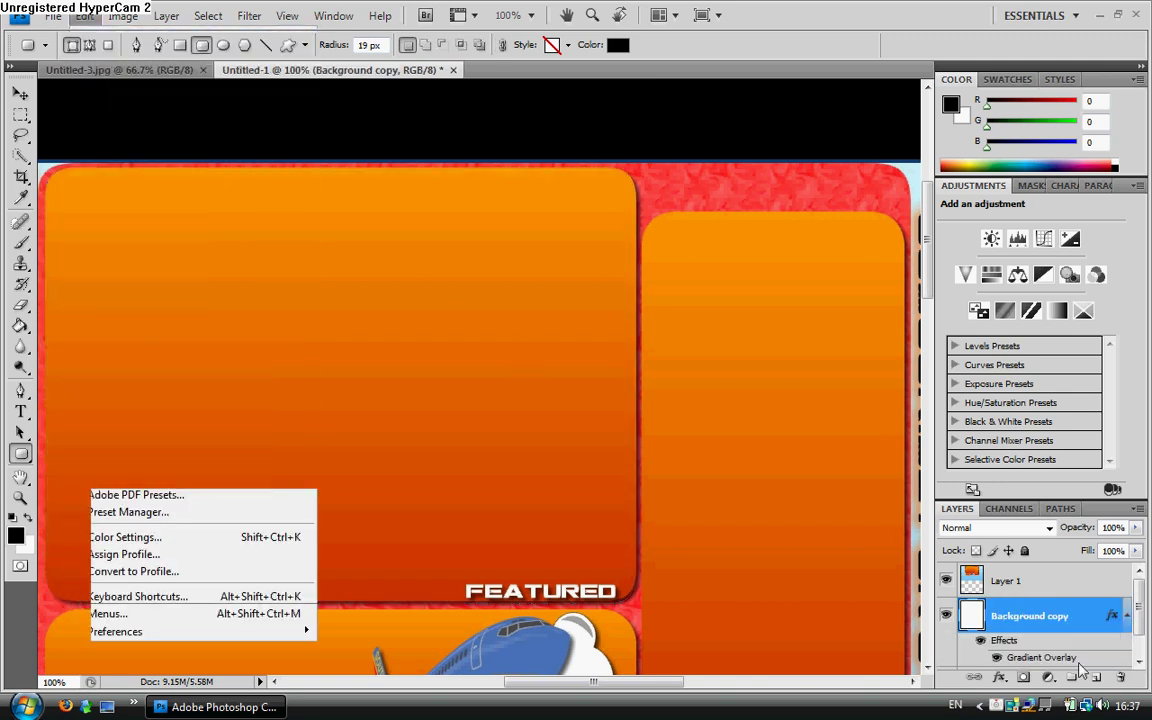
With Layer 1 active, draw a rounded rectangle over the big orange panel and nudge it.
click(995, 586)
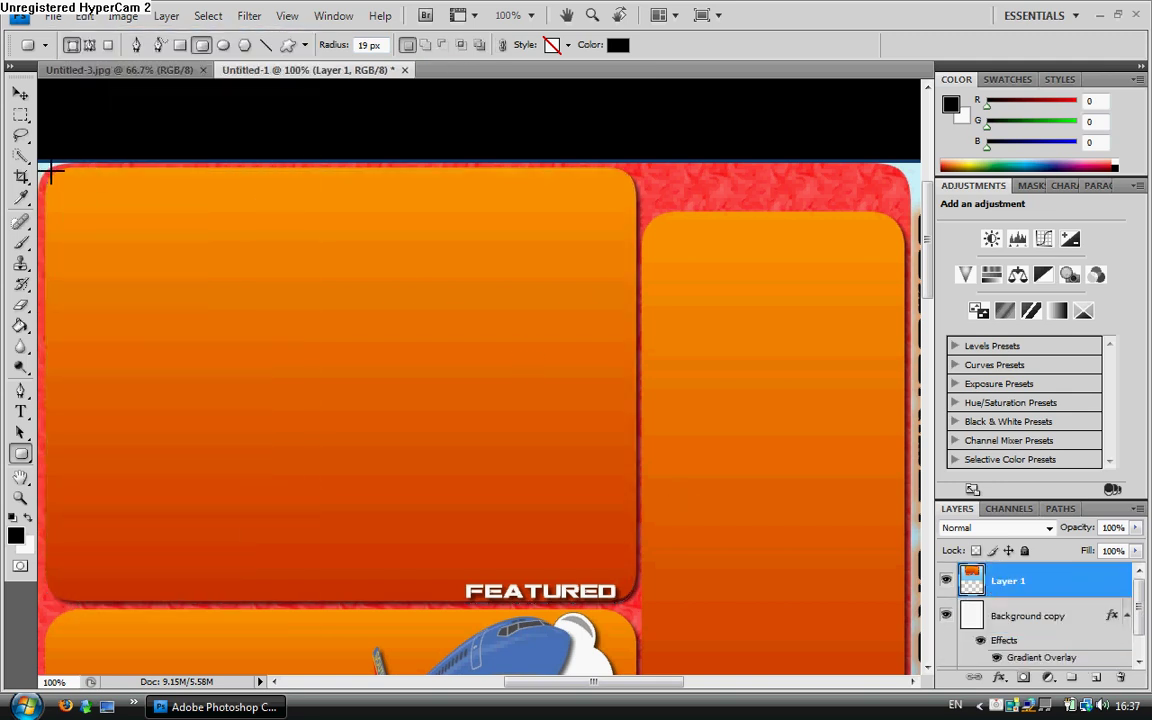
drag(40, 160, 637, 603)
click(21, 114)
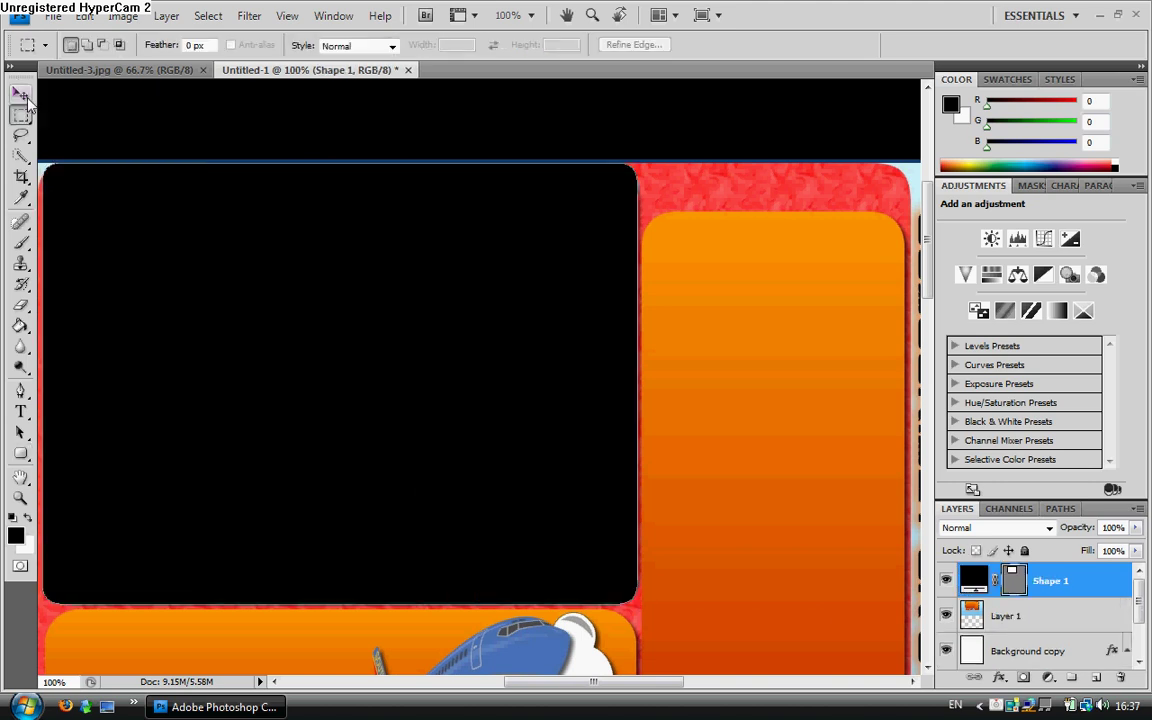
click(20, 93)
drag(221, 251, 222, 245)
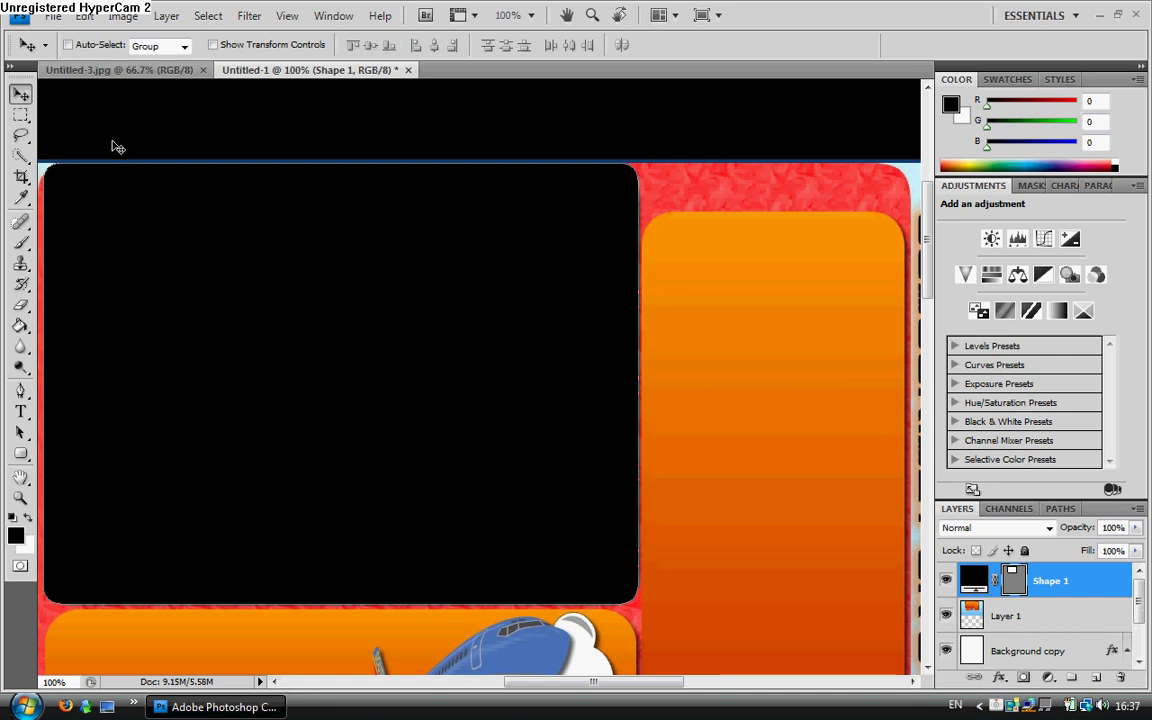
Delete Shape 1, redraw it covering the whole orange panel, and shift it slightly right.
right_click(1050, 580)
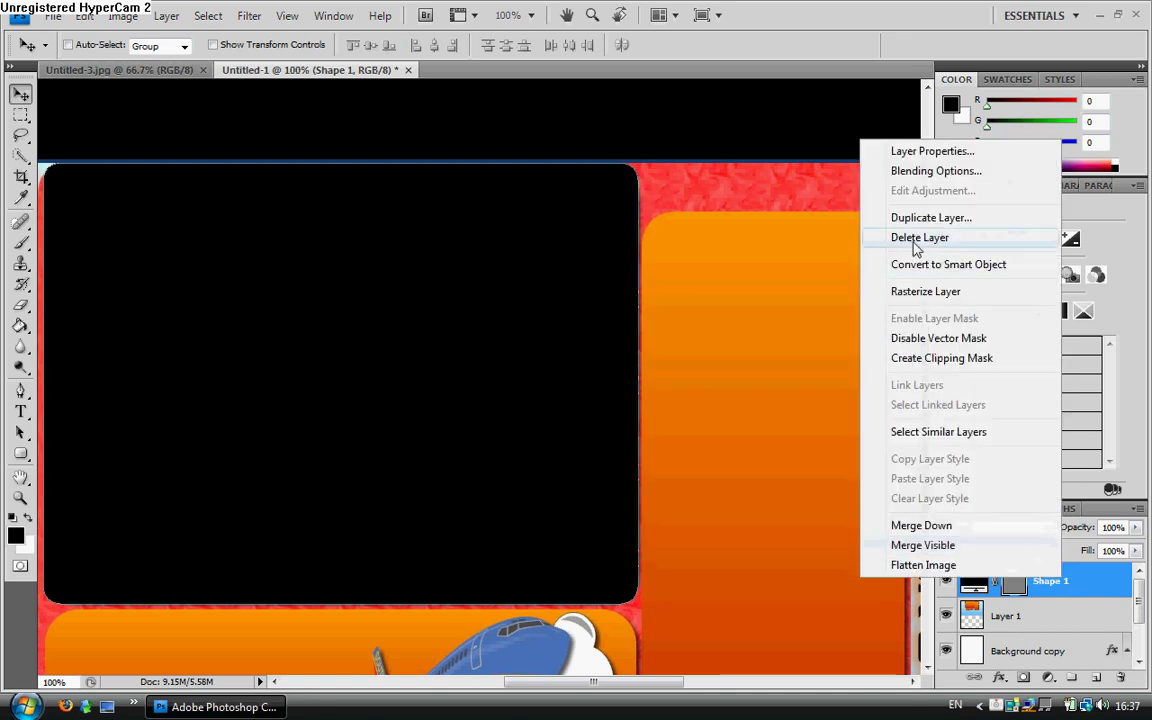
click(912, 237)
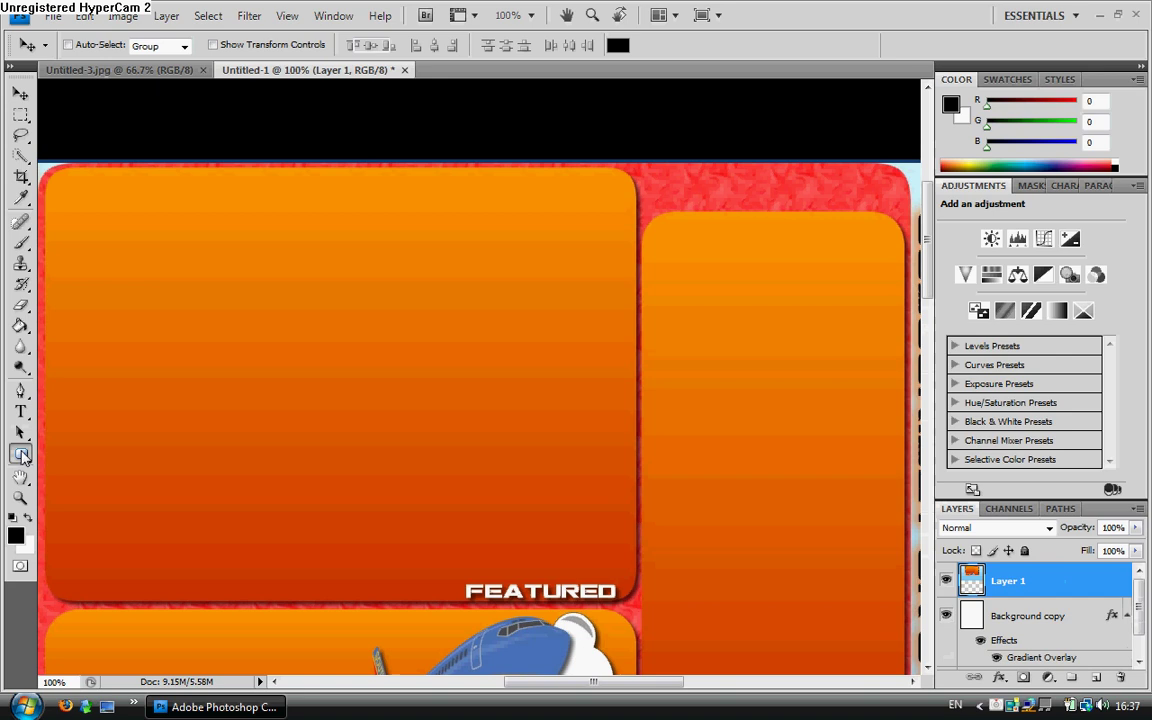
click(20, 453)
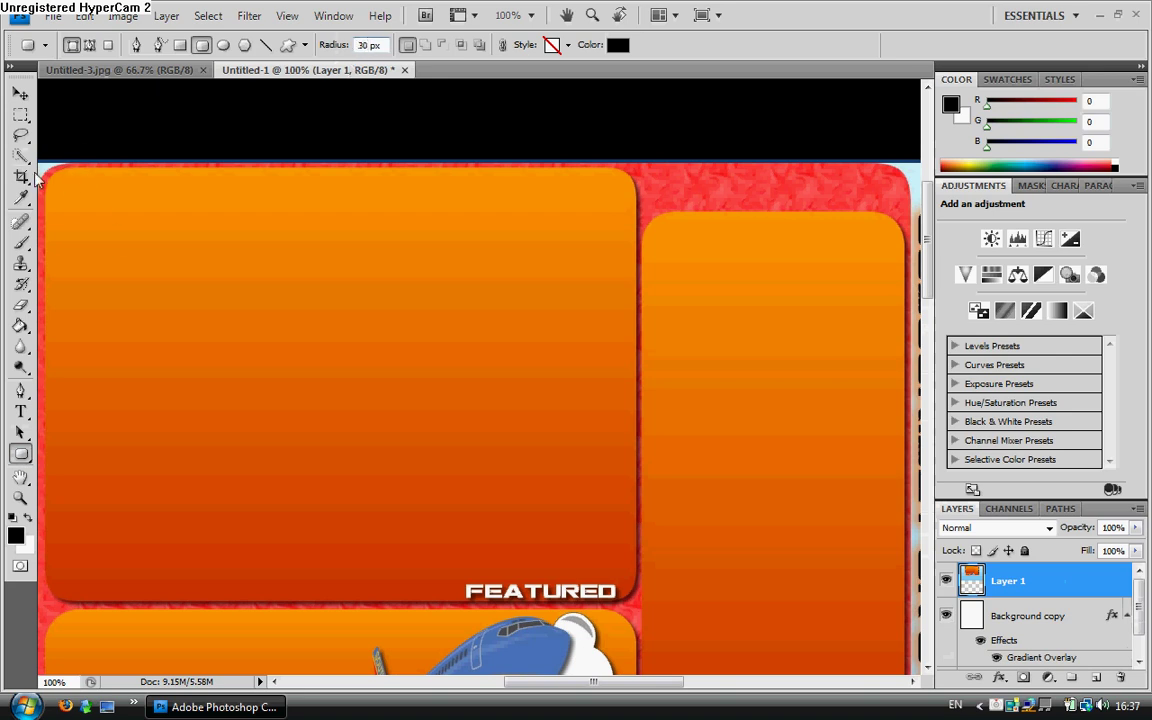
drag(105, 197, 637, 602)
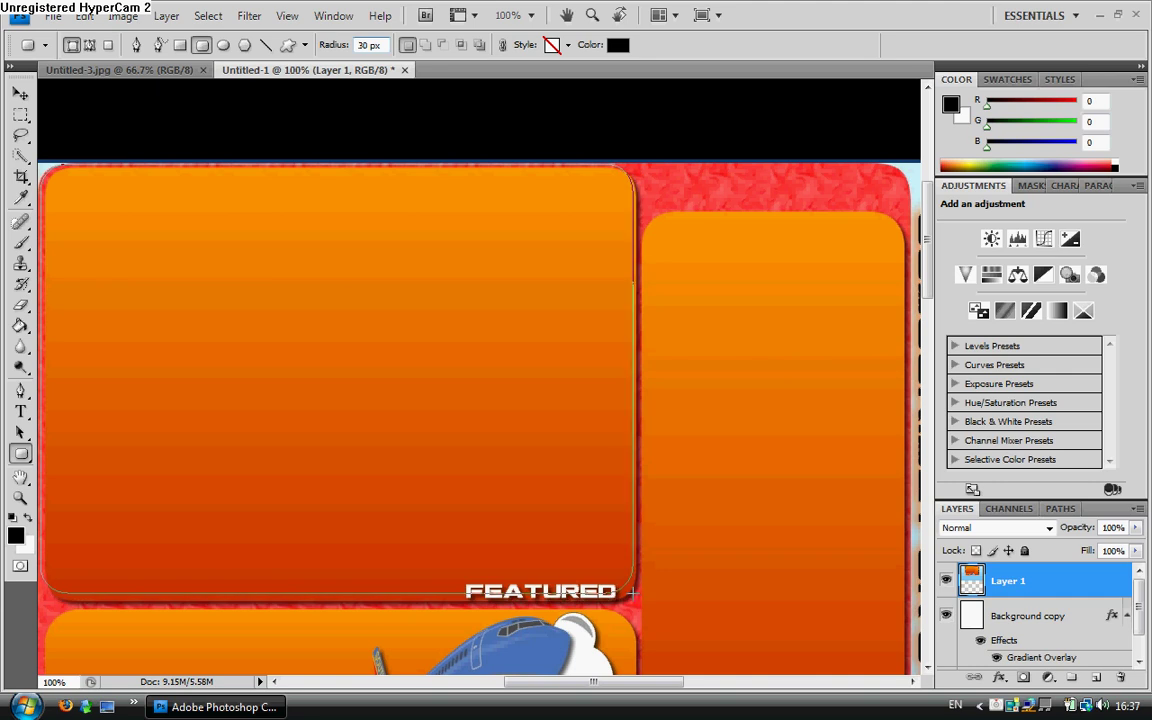
click(22, 93)
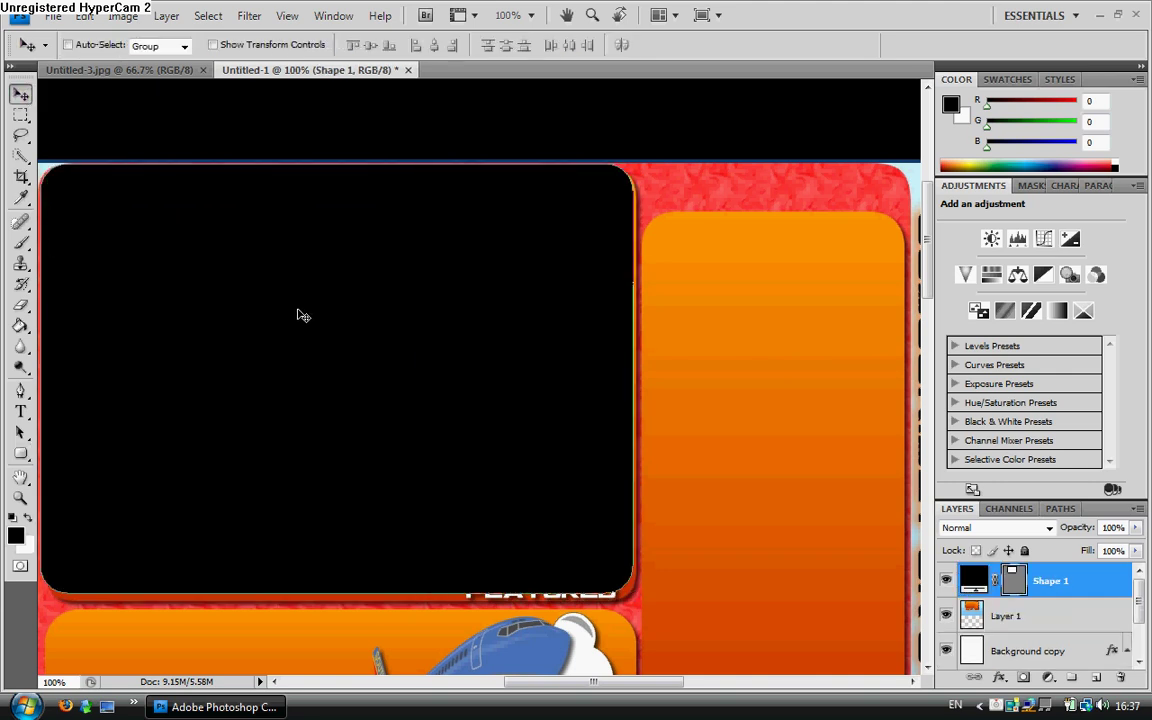
drag(301, 314, 318, 289)
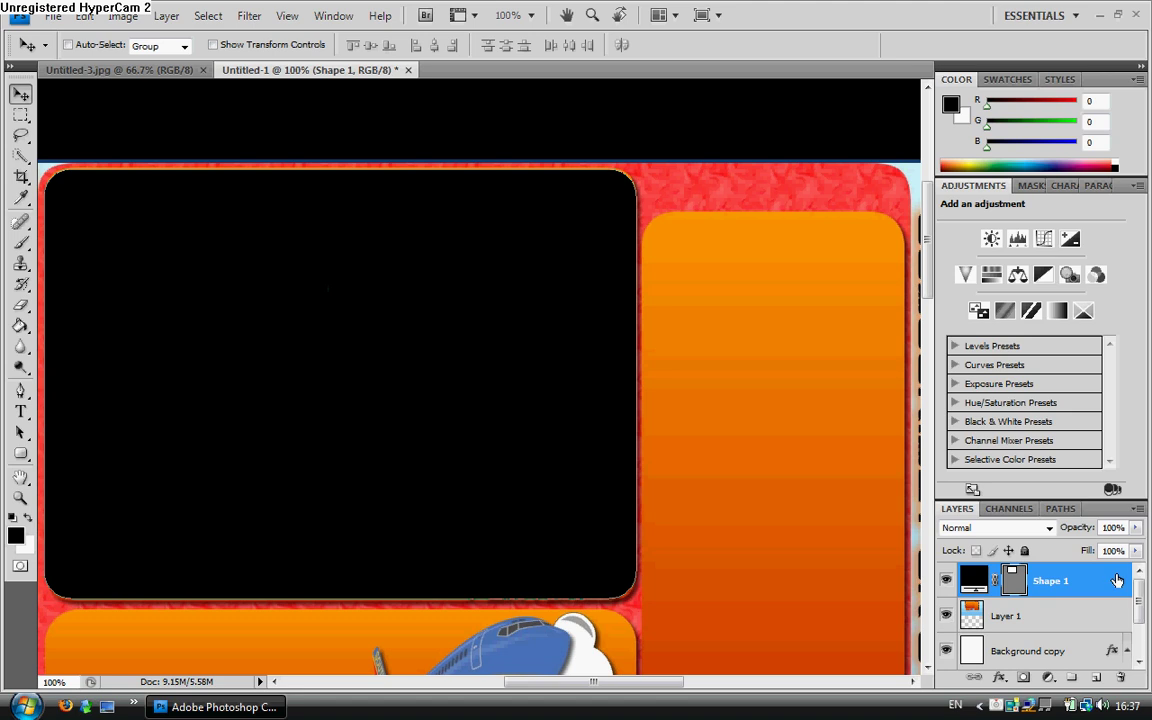
Give Shape 1 a Gradient Overlay using a blue gradient preset.
double_click(1124, 590)
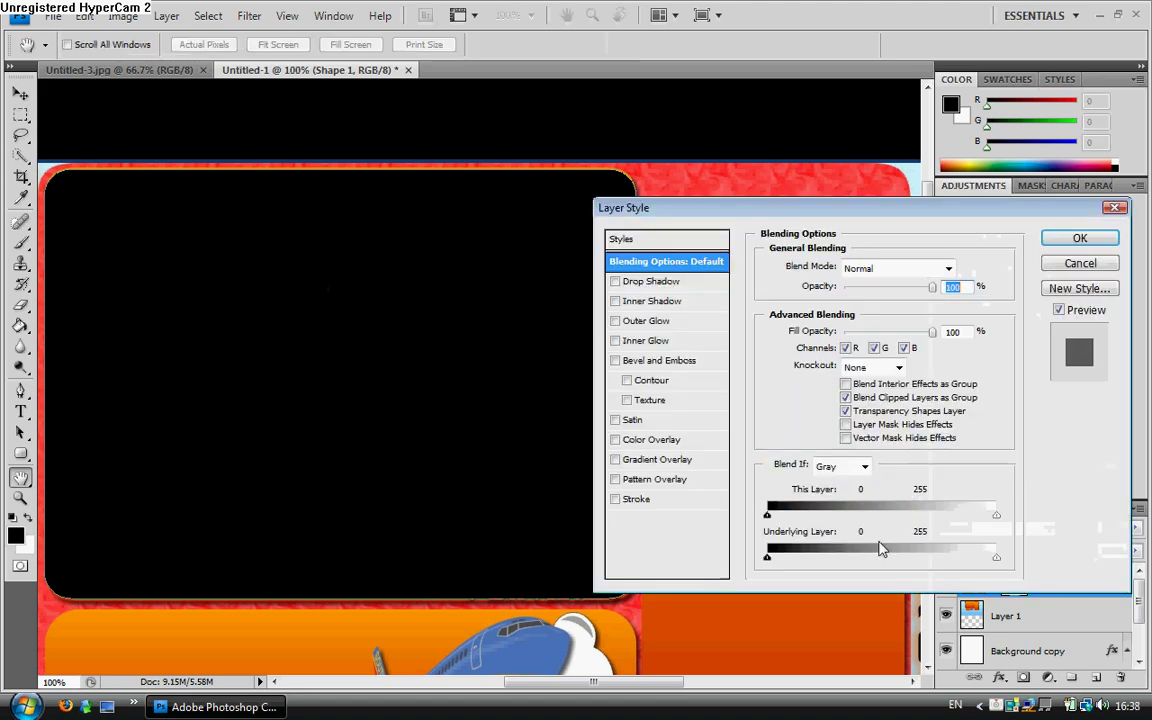
click(615, 459)
click(655, 459)
click(873, 306)
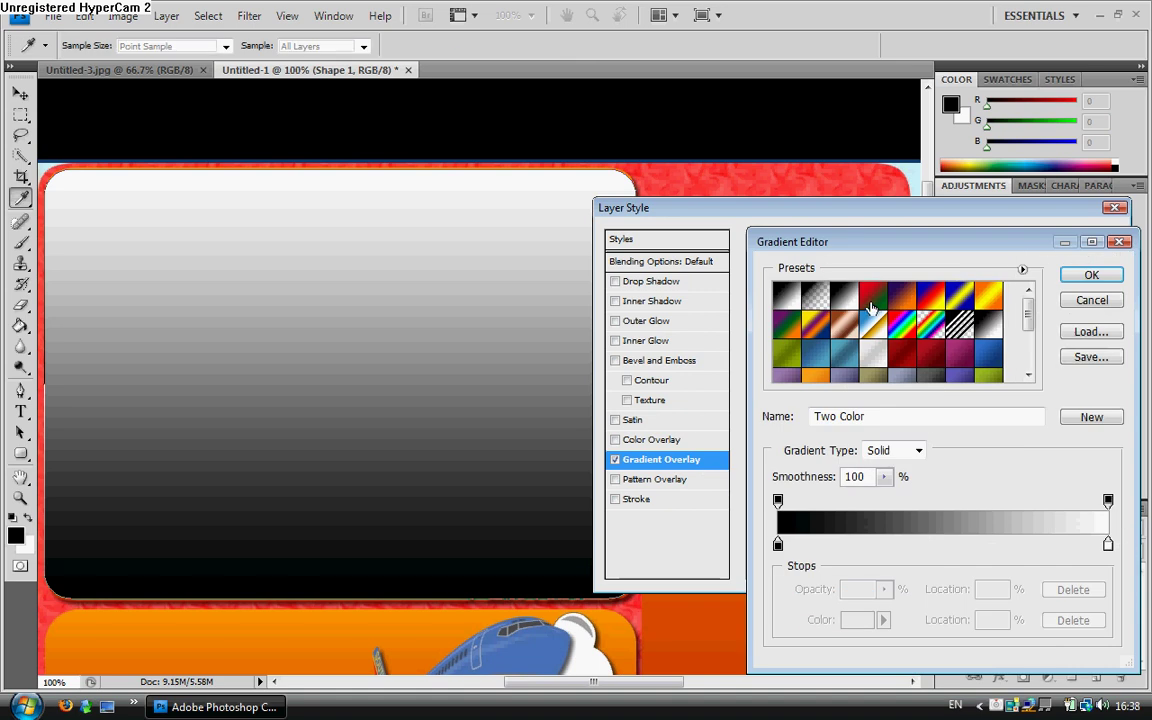
click(840, 354)
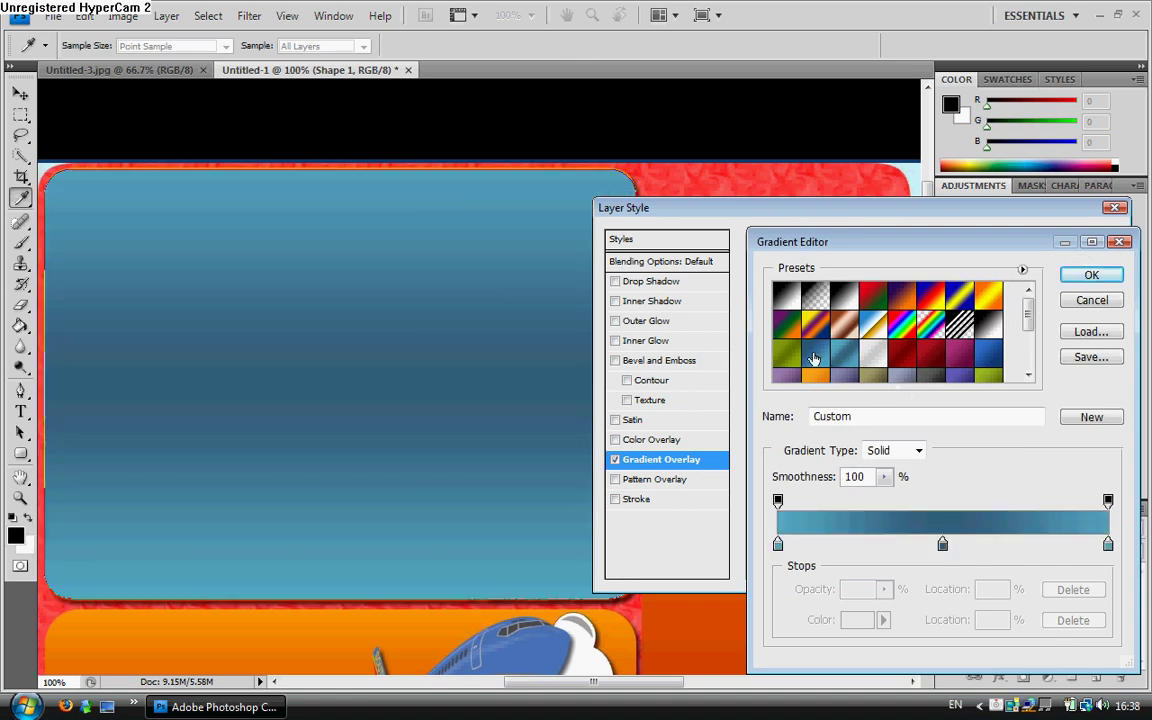
click(813, 358)
click(1084, 275)
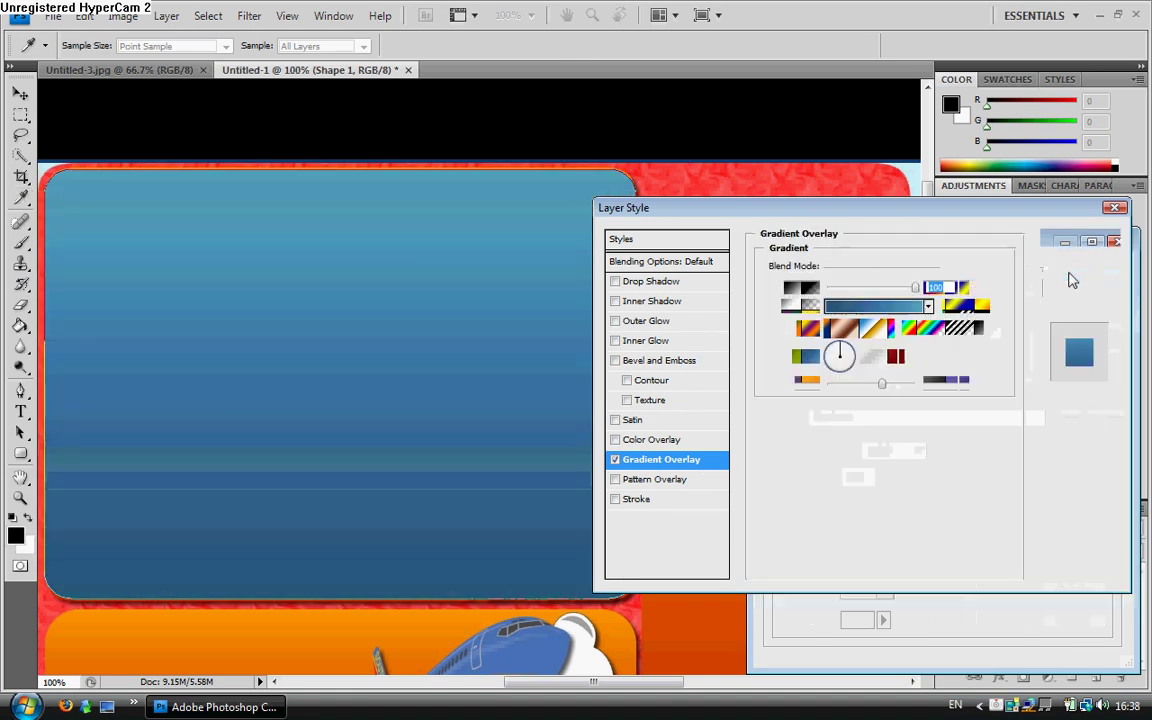
click(1080, 237)
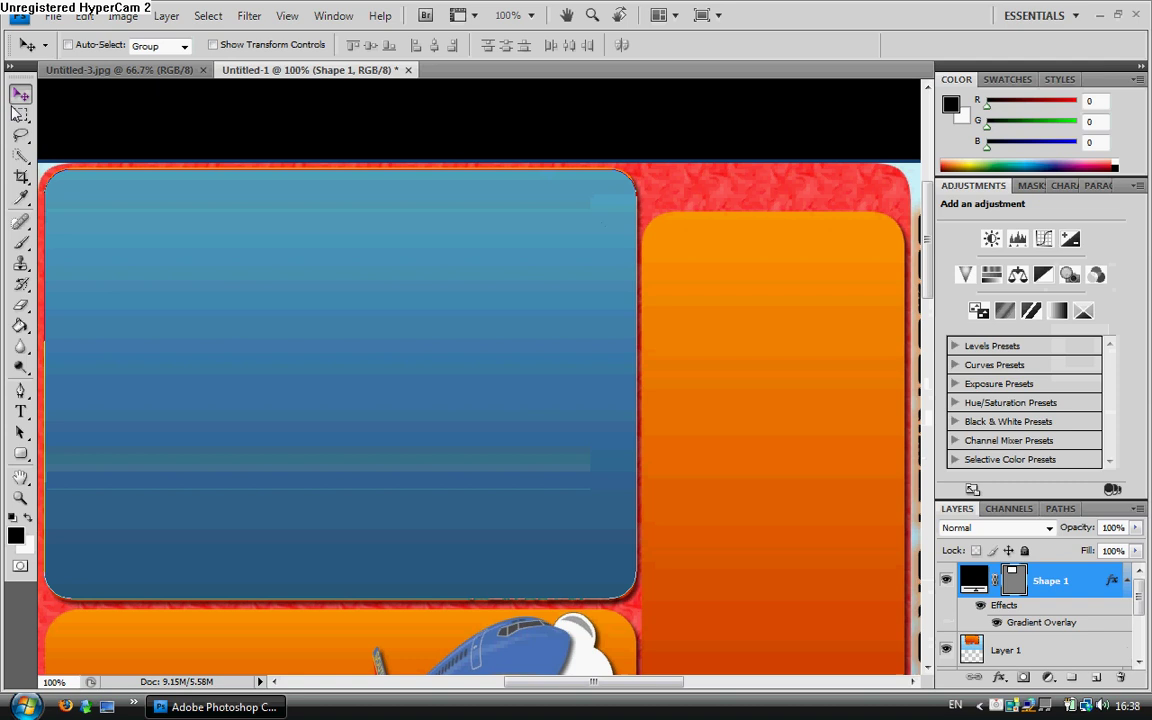
Nudge the blue panel with the arrow keys to align it over the original.
key(Up)
key(Left)
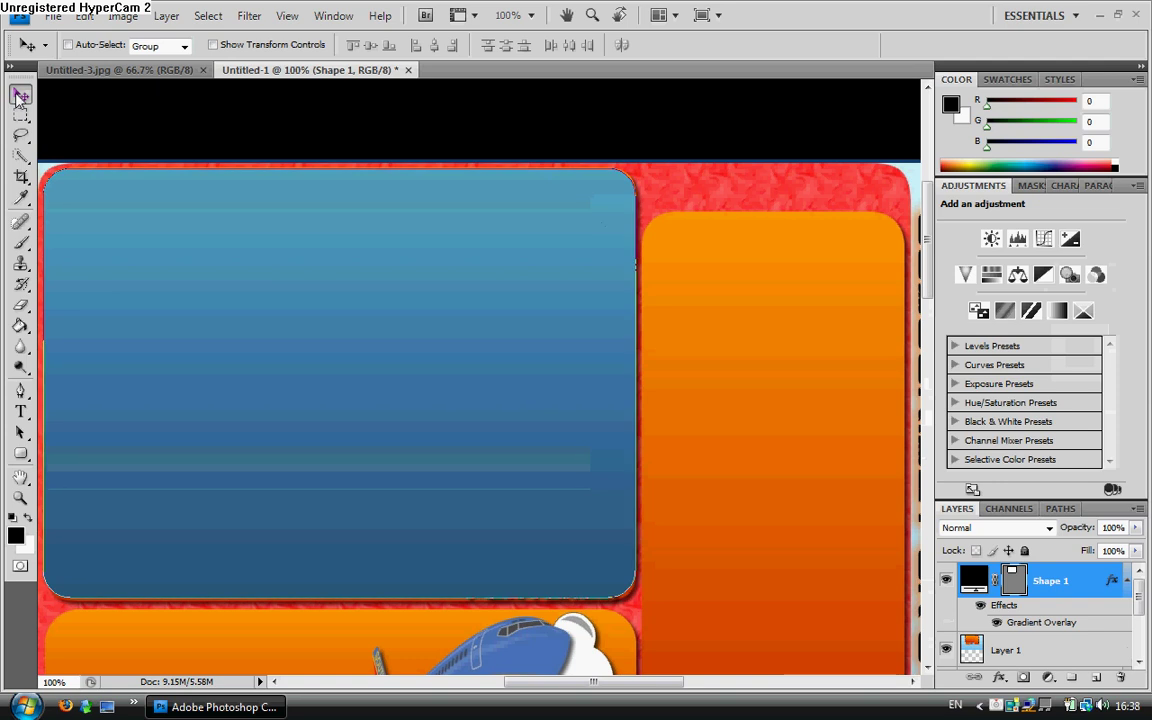
key(Left)
key(Up)
key(Down)
key(Down)
key(Down)
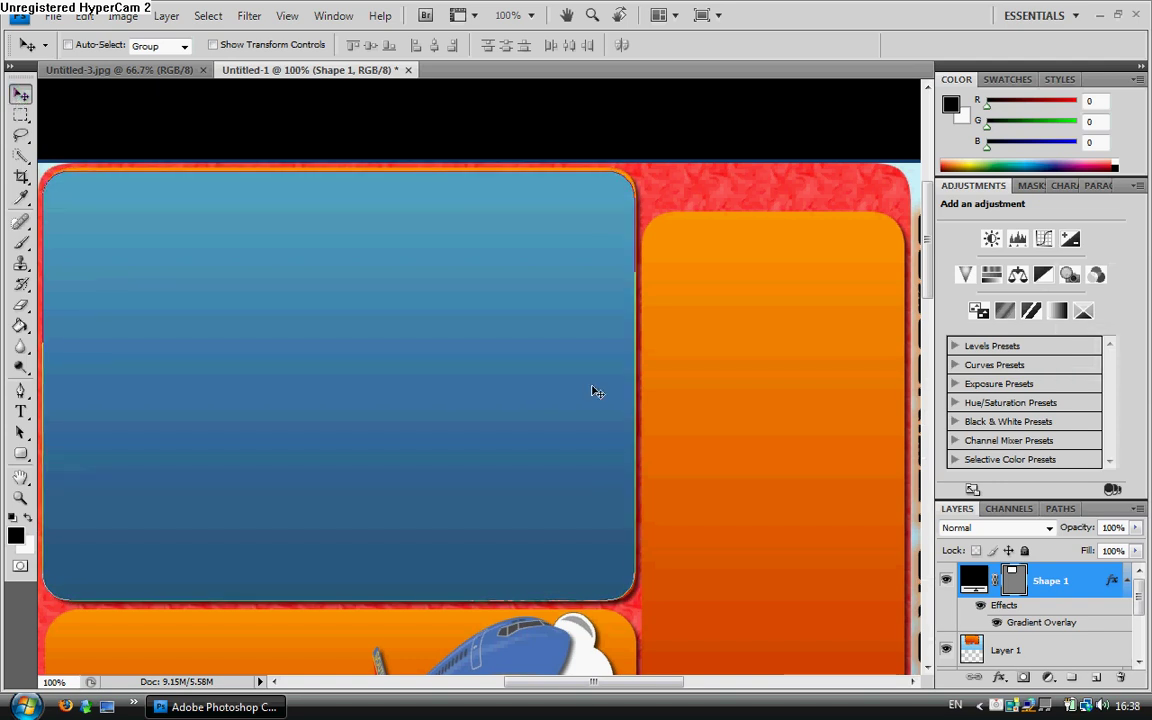
Add a Drop Shadow to the blue panel's layer style.
double_click(1081, 585)
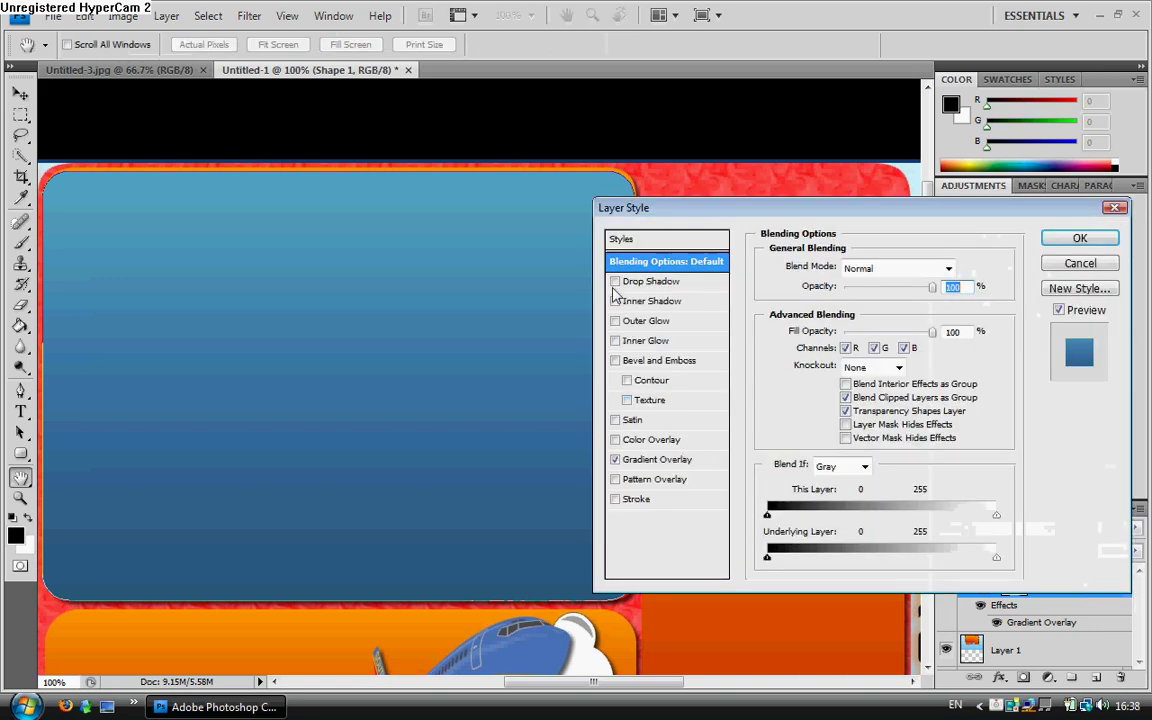
click(1080, 238)
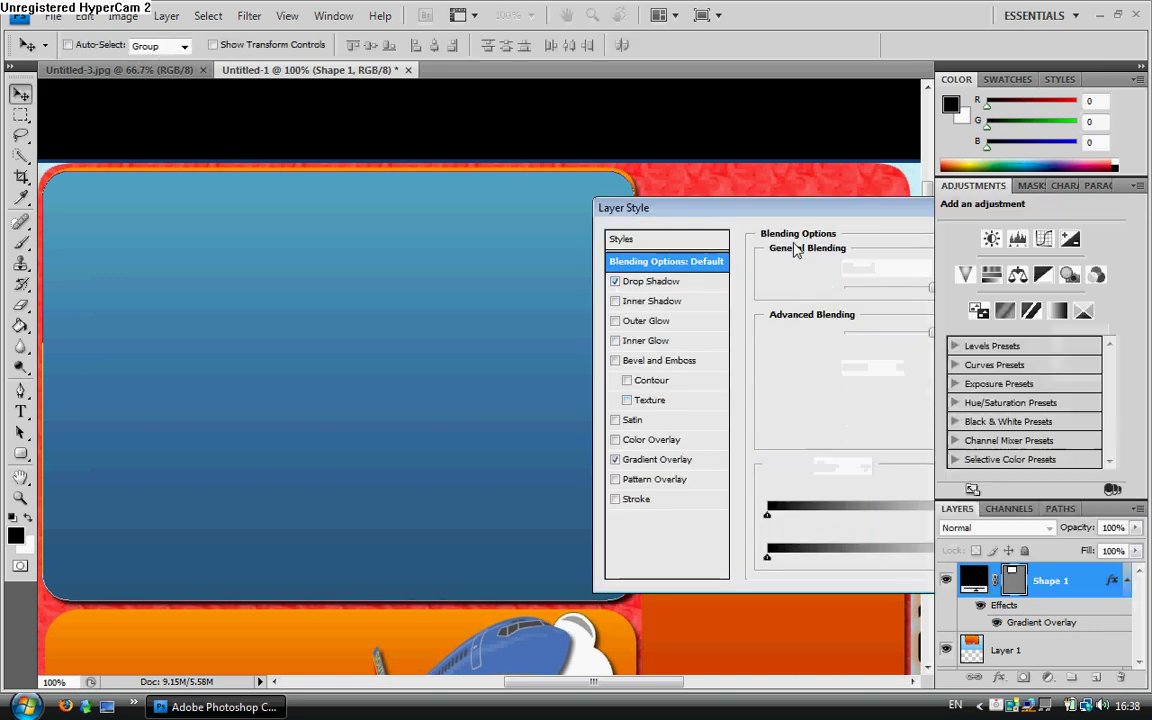
click(21, 453)
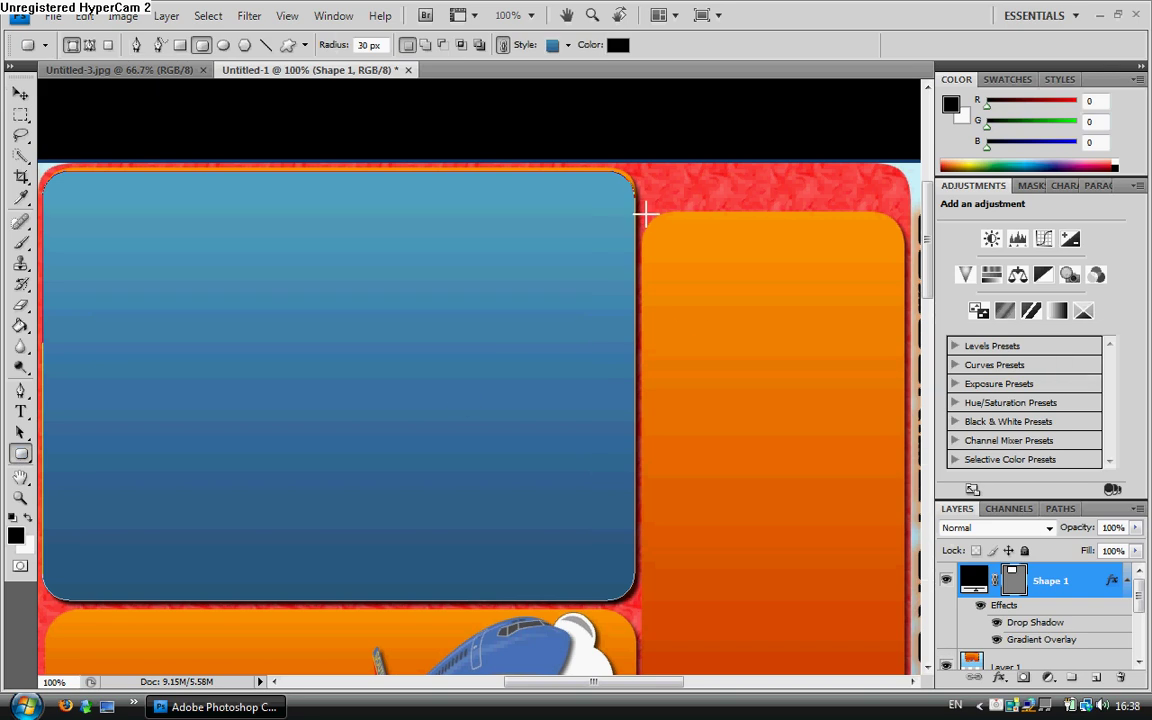
Draw a rounded panel over the tall right-hand box and check its style settings.
drag(749, 367, 905, 617)
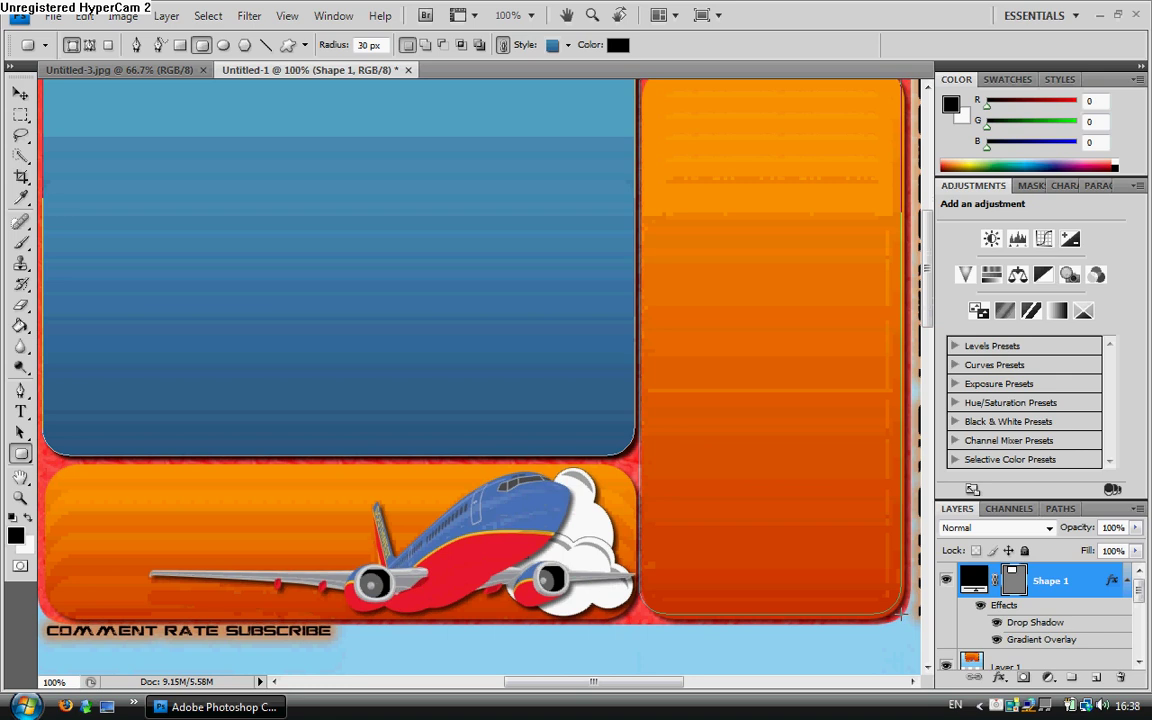
key(v)
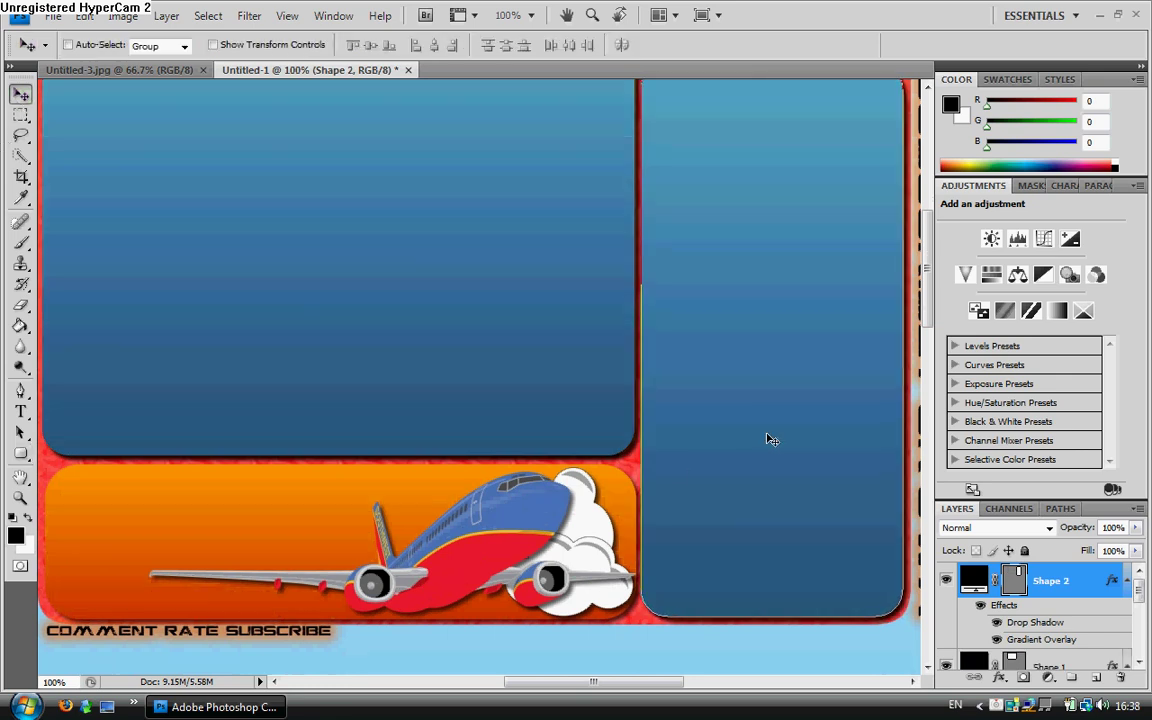
scroll(771, 440, up, 3)
scroll(601, 283, down, 4)
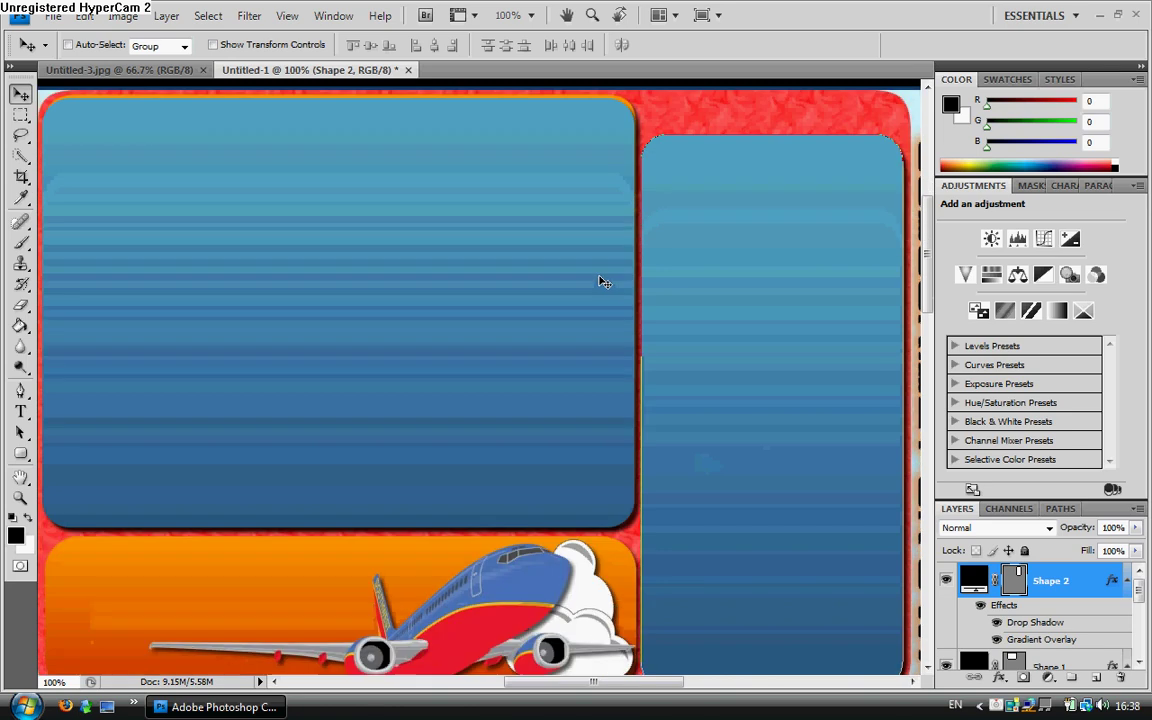
scroll(620, 390, down, 2)
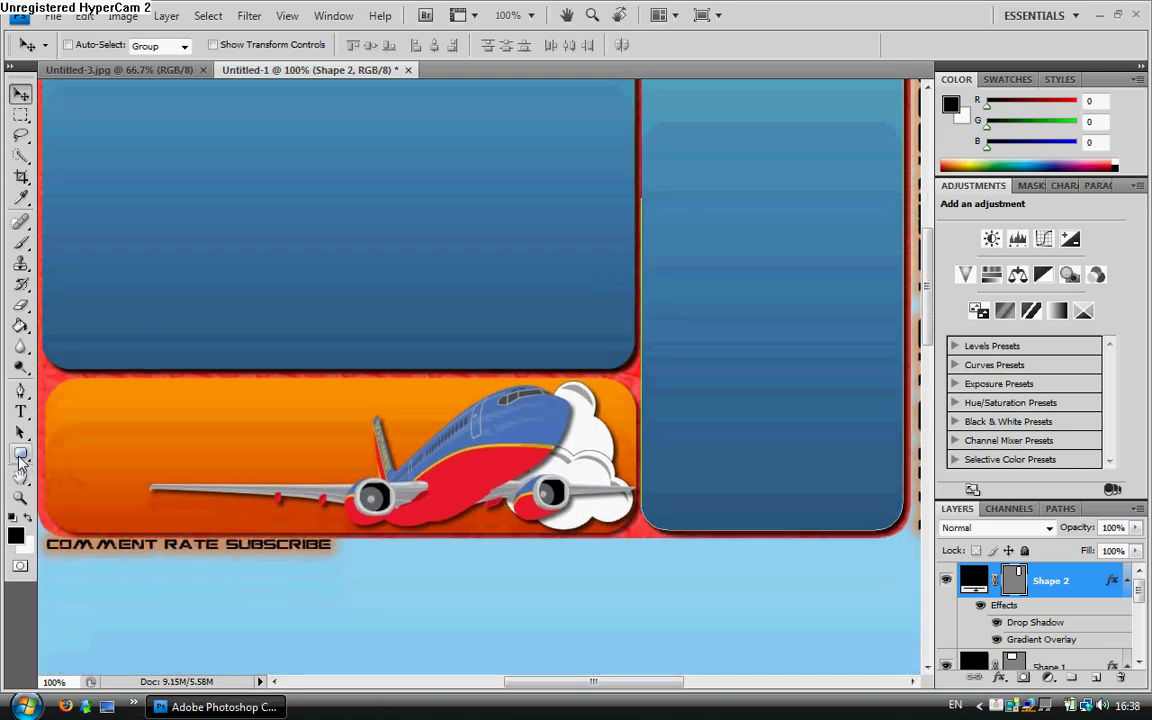
double_click(1066, 575)
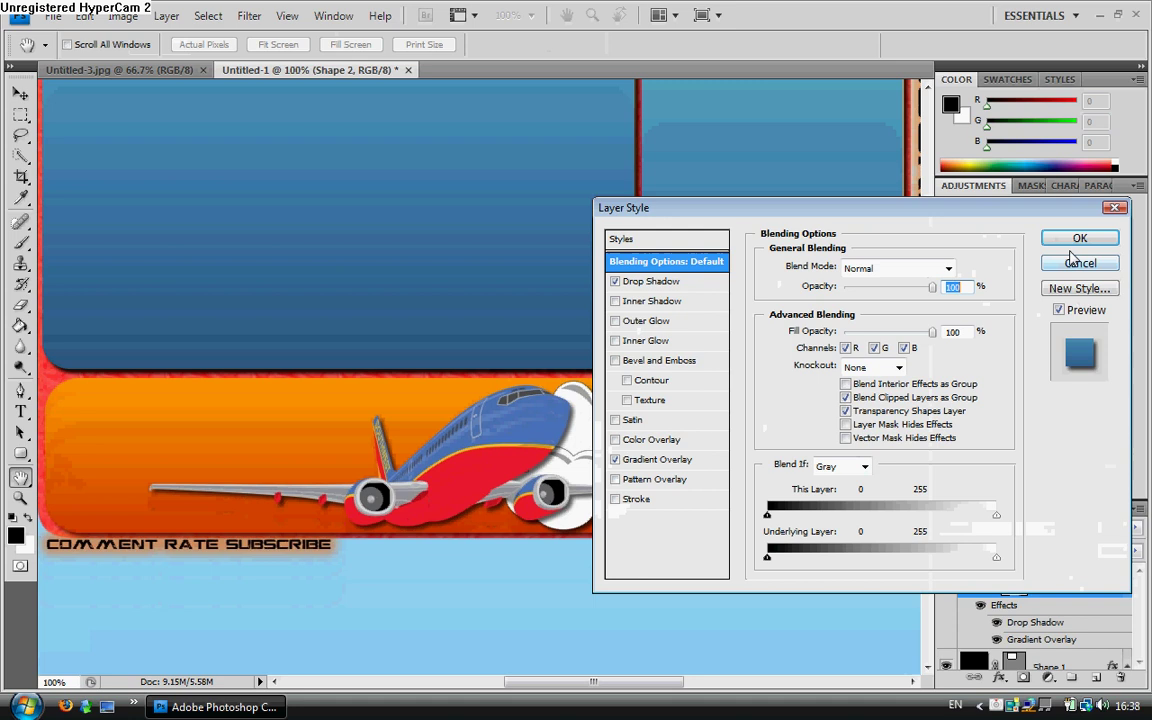
click(1071, 256)
Draw a rounded panel over the bottom plane banner, redoing it to cover the whole banner.
click(21, 453)
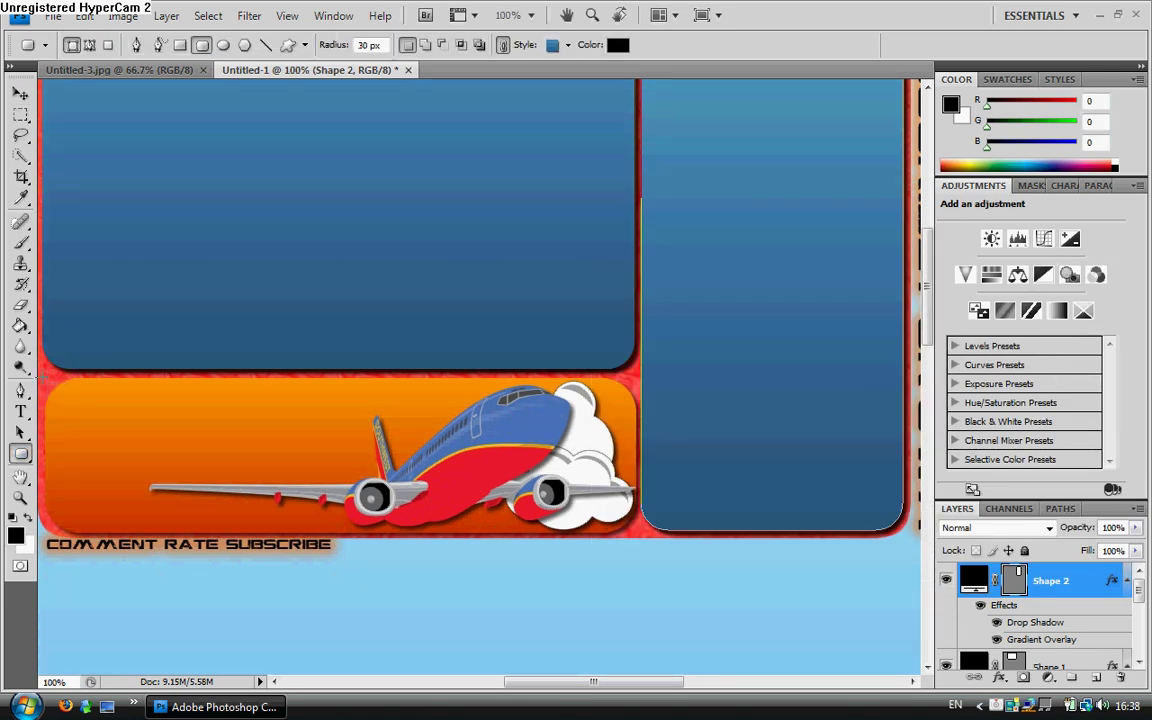
drag(40, 376, 634, 531)
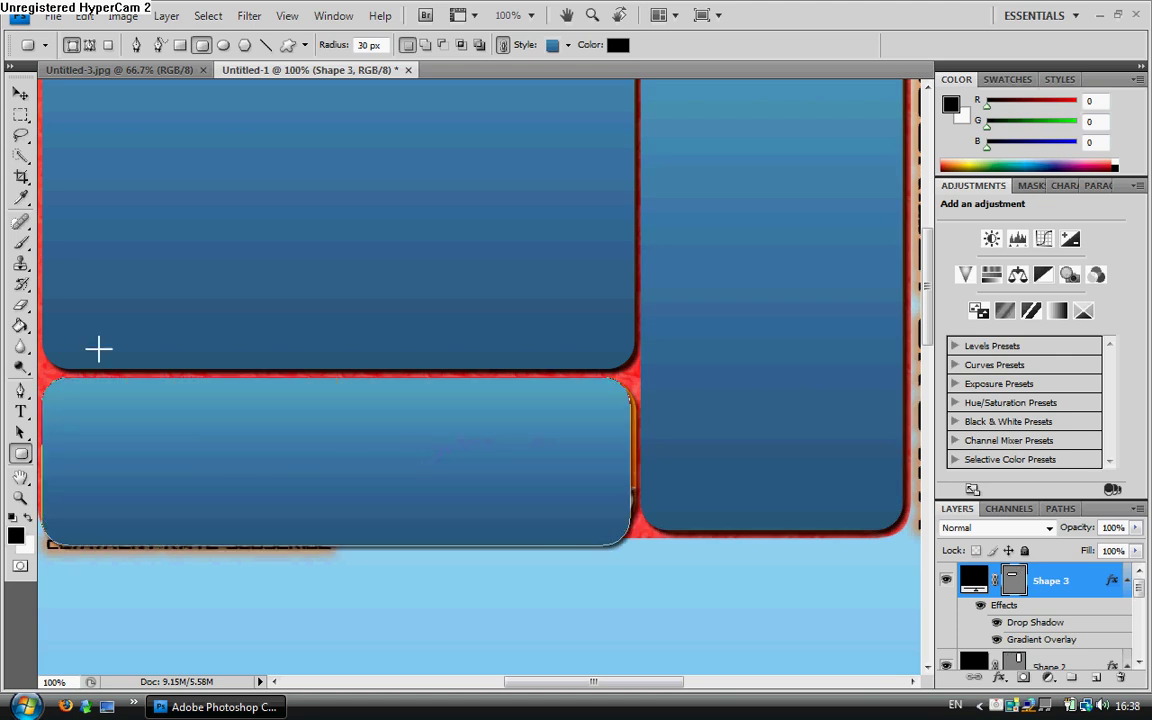
click(68, 20)
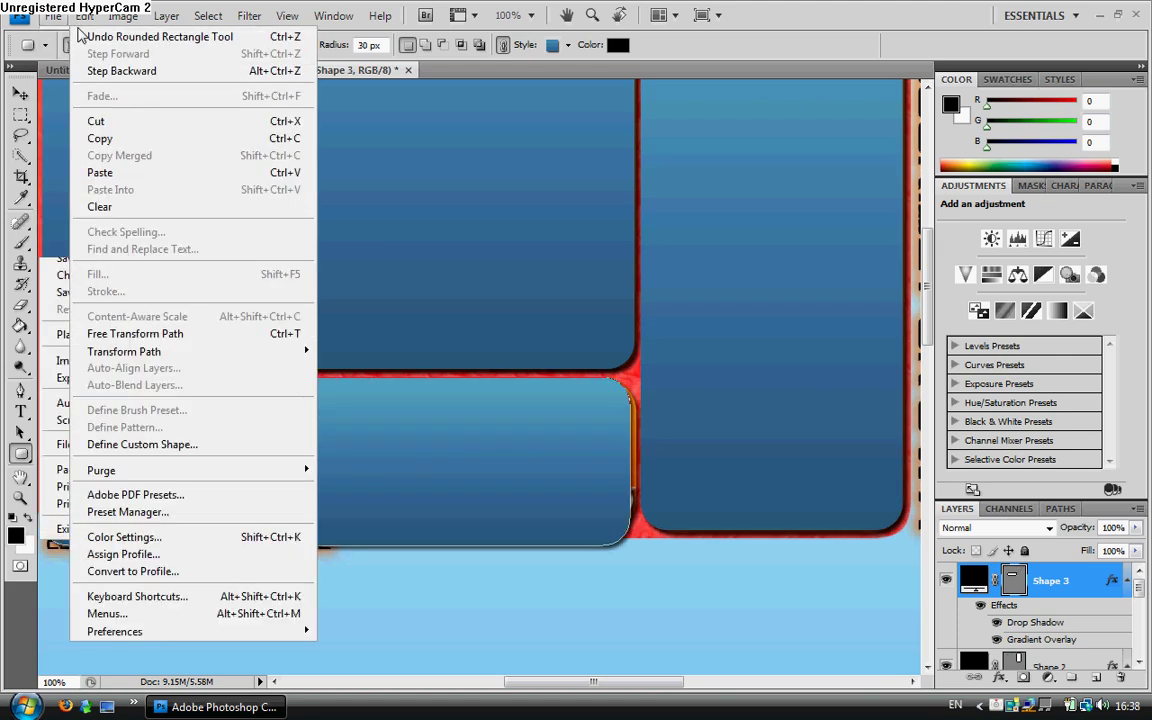
click(100, 33)
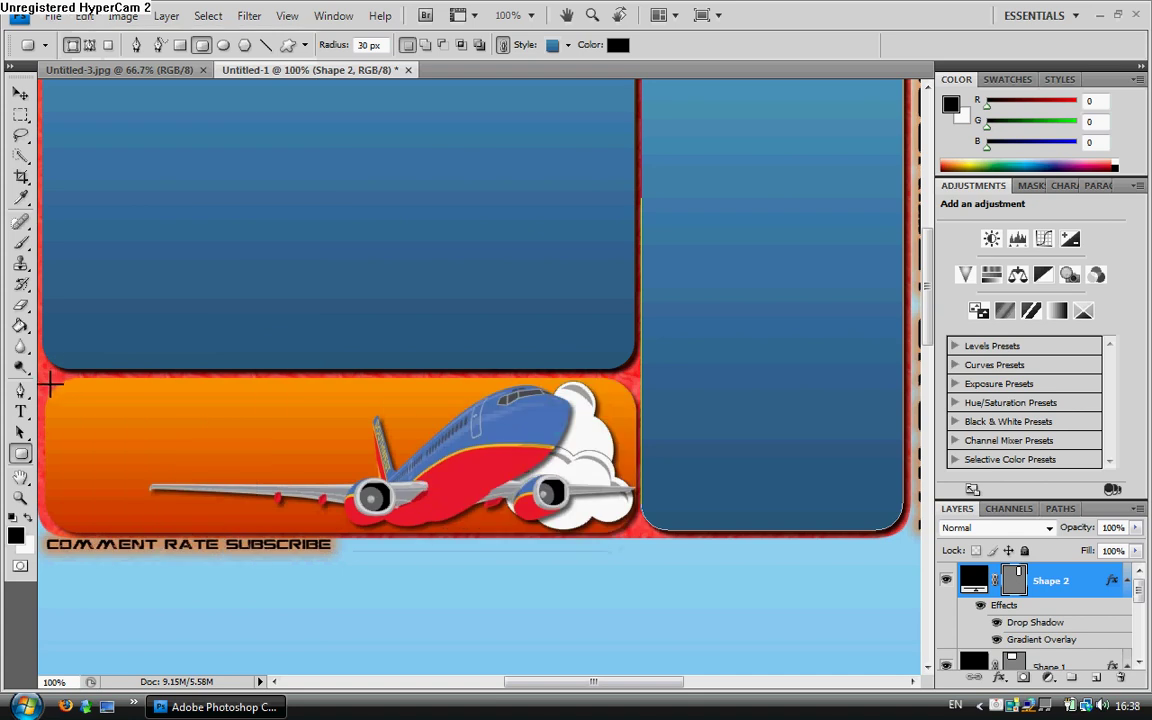
drag(122, 413, 636, 533)
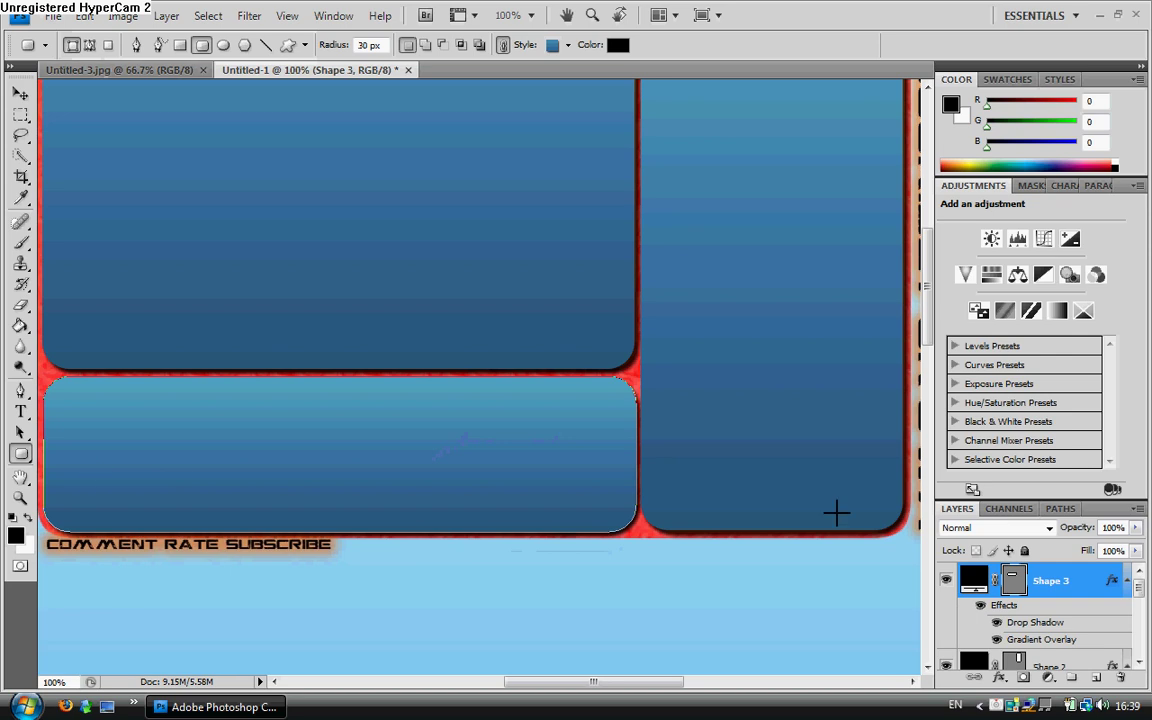
scroll(388, 463, up, 1)
scroll(406, 416, down, 2)
scroll(545, 474, up, 3)
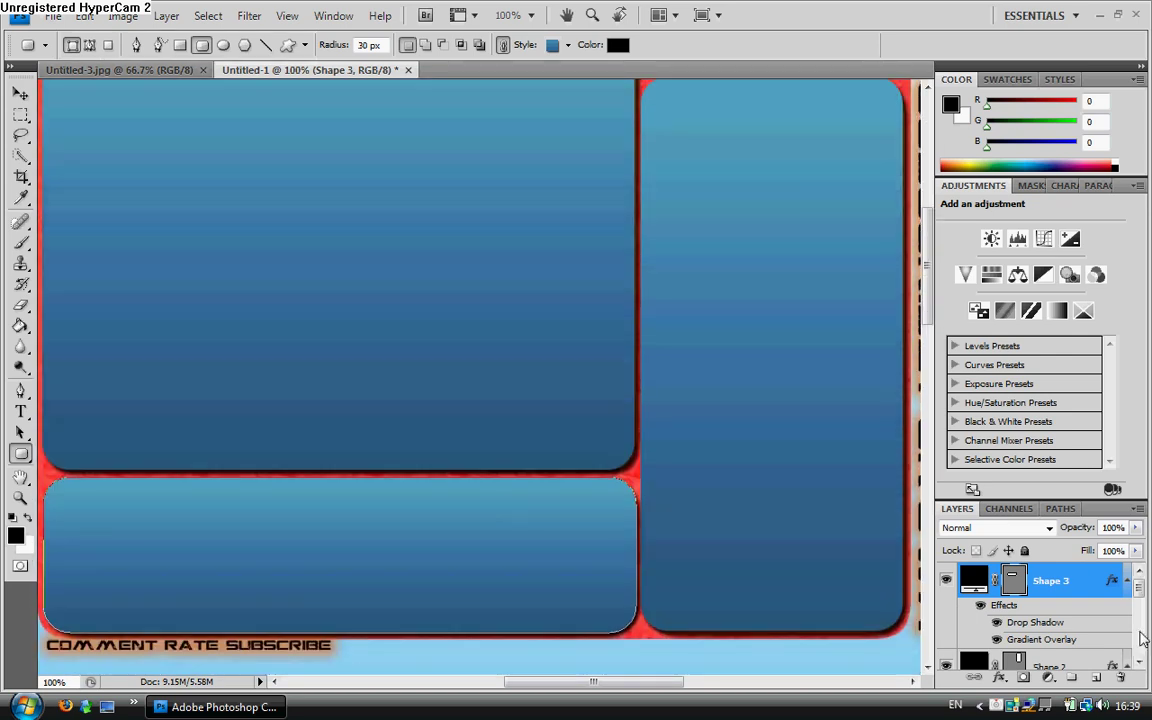
scroll(1040, 610, down, 5)
Select Layer 1, zoom out, and draw a rounded rectangle spanning the whole three-panel layout.
click(1040, 621)
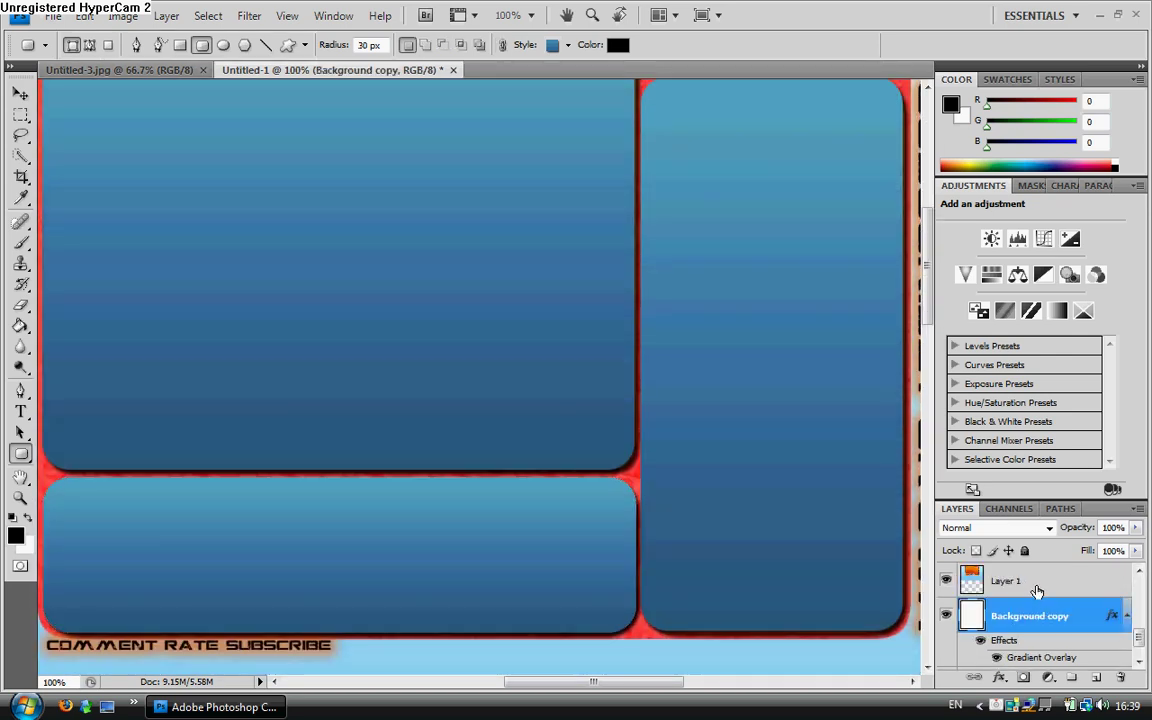
click(1039, 583)
scroll(1039, 595, up, 2)
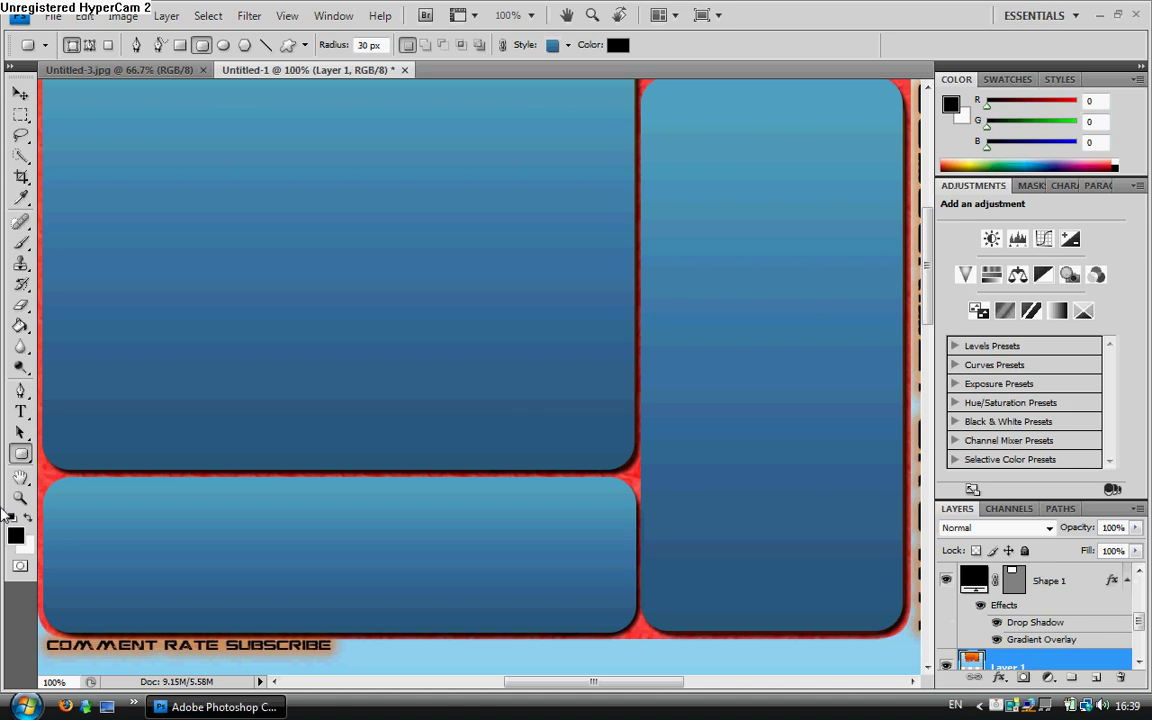
click(20, 497)
alt+click(809, 539)
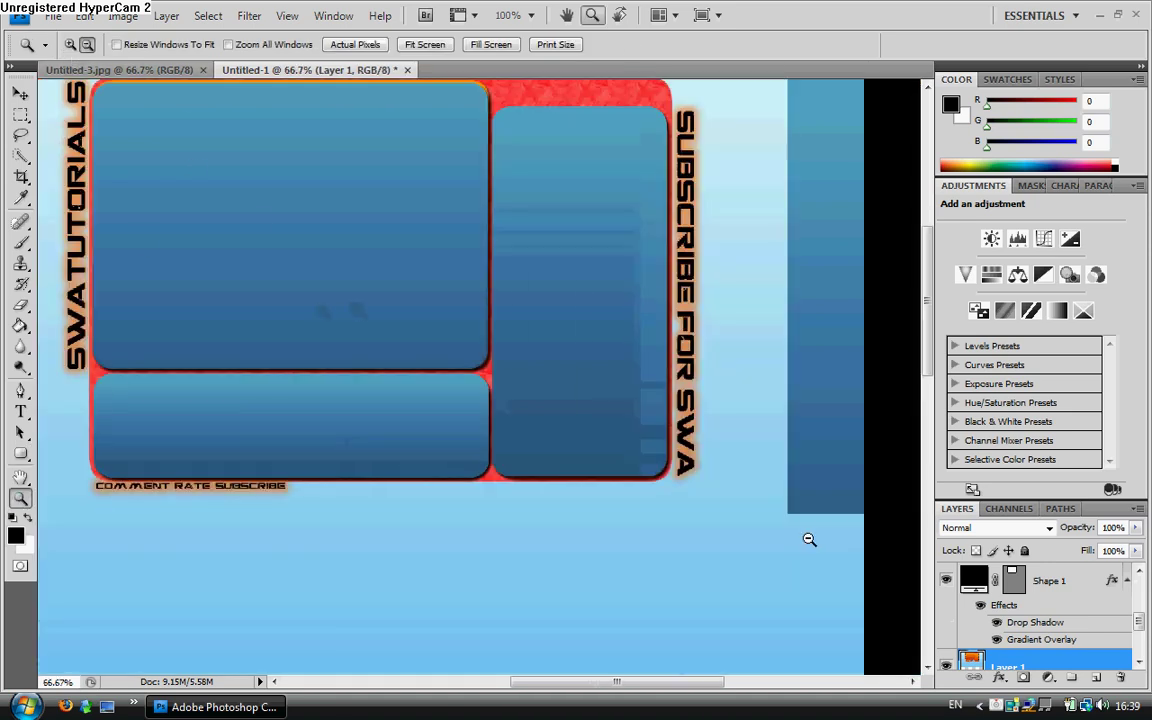
drag(677, 688, 655, 688)
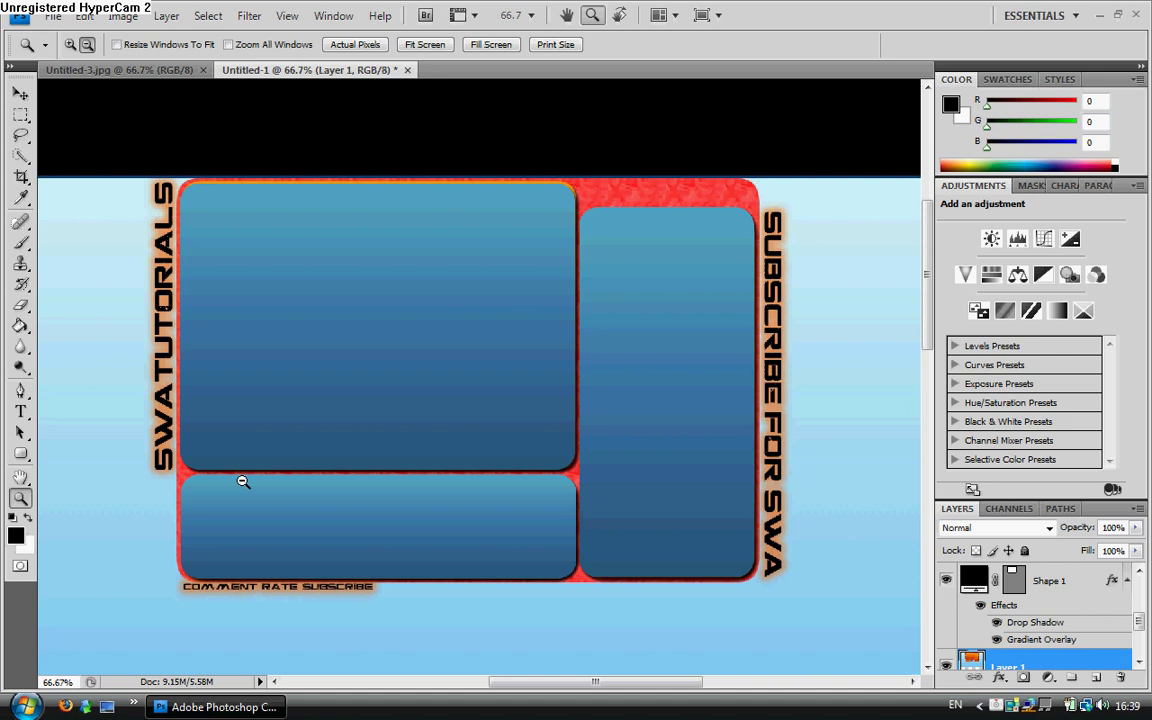
click(20, 453)
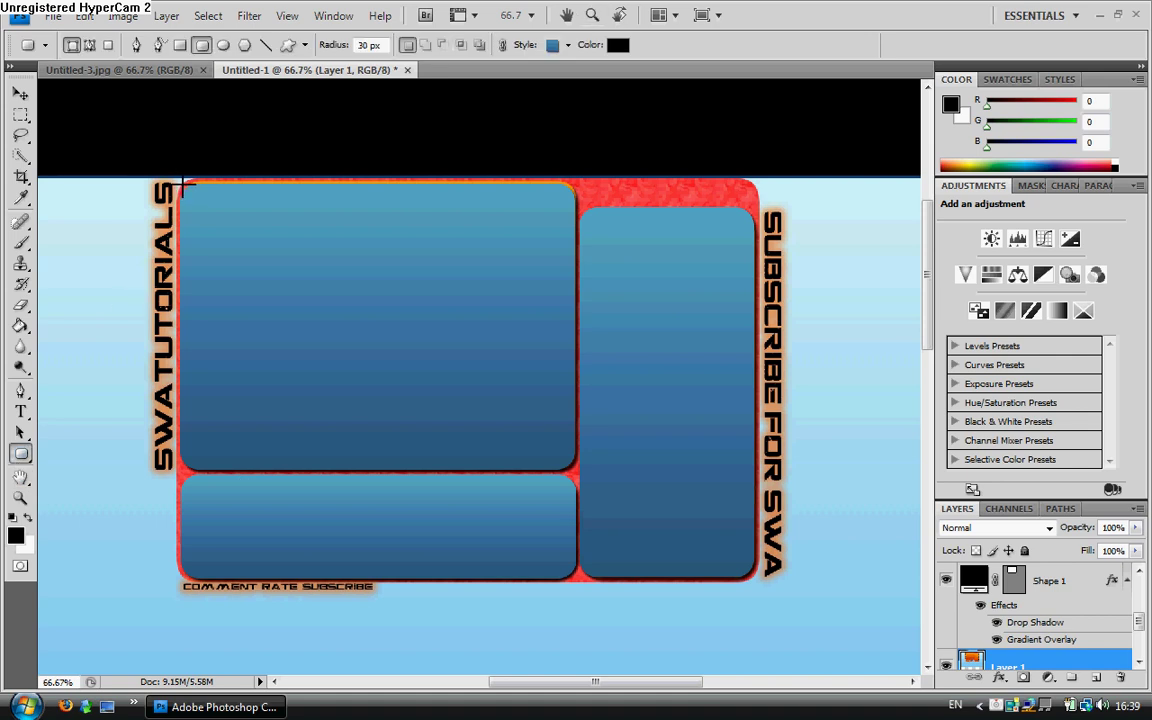
drag(181, 185, 757, 581)
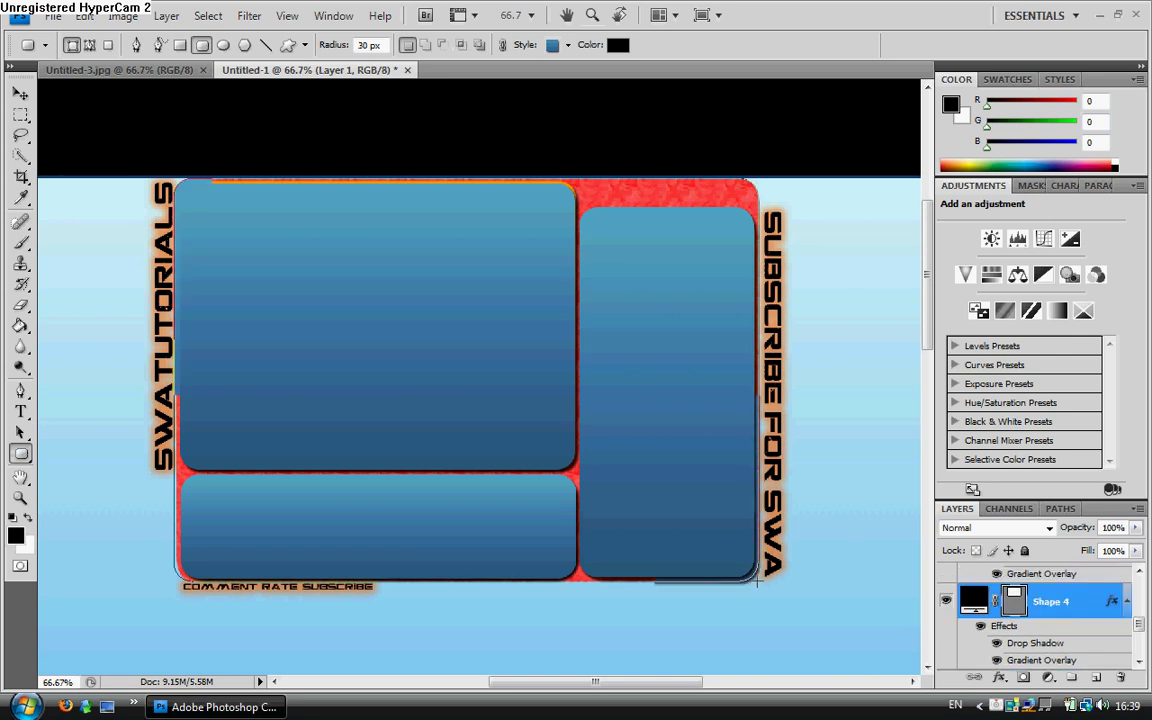
Apply a teal preset gradient overlay to the large panel shape's layer style.
double_click(1103, 613)
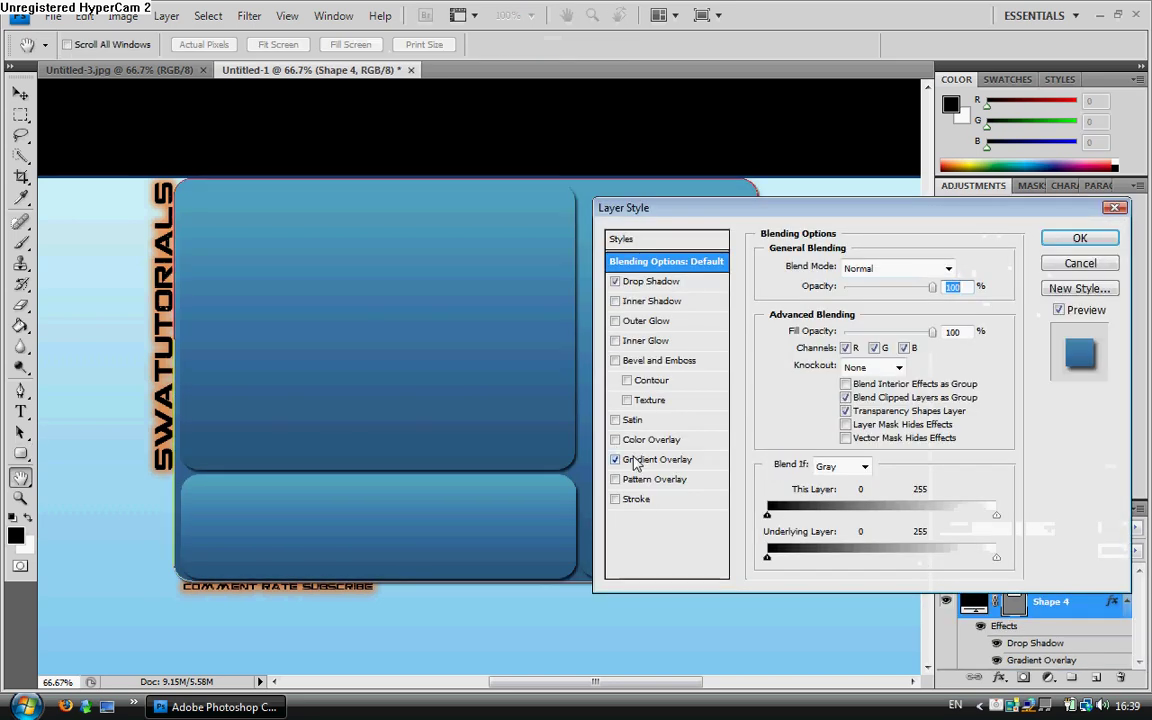
click(634, 461)
click(864, 306)
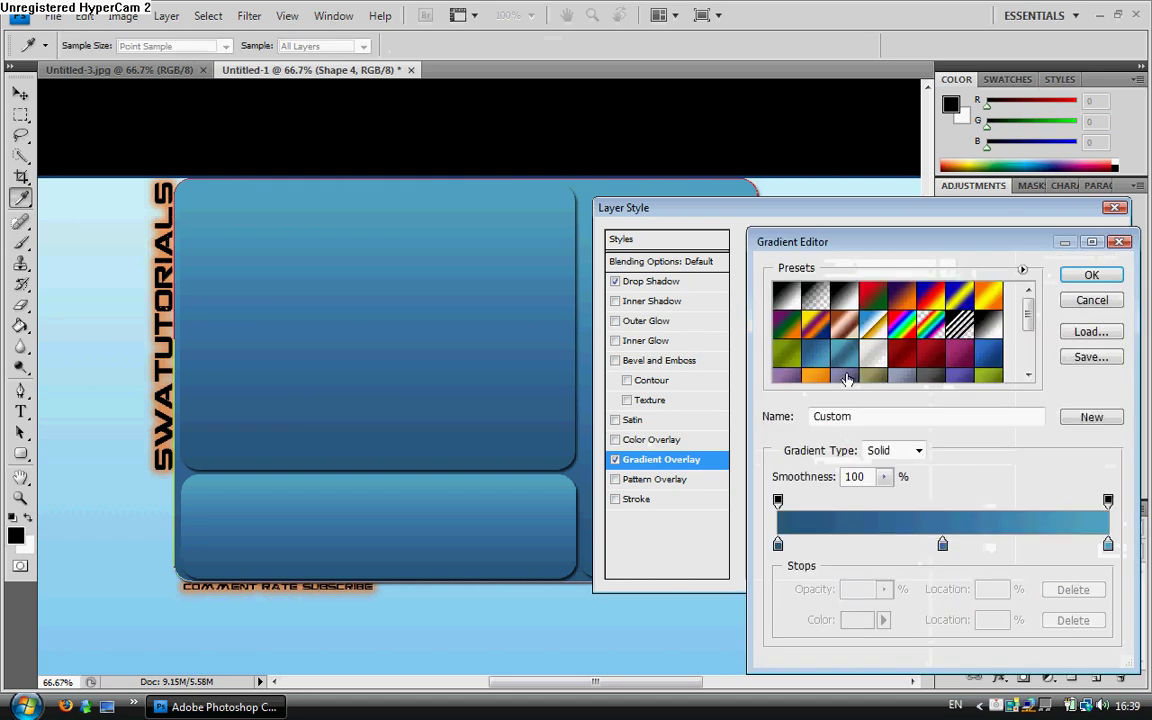
click(873, 352)
click(1091, 275)
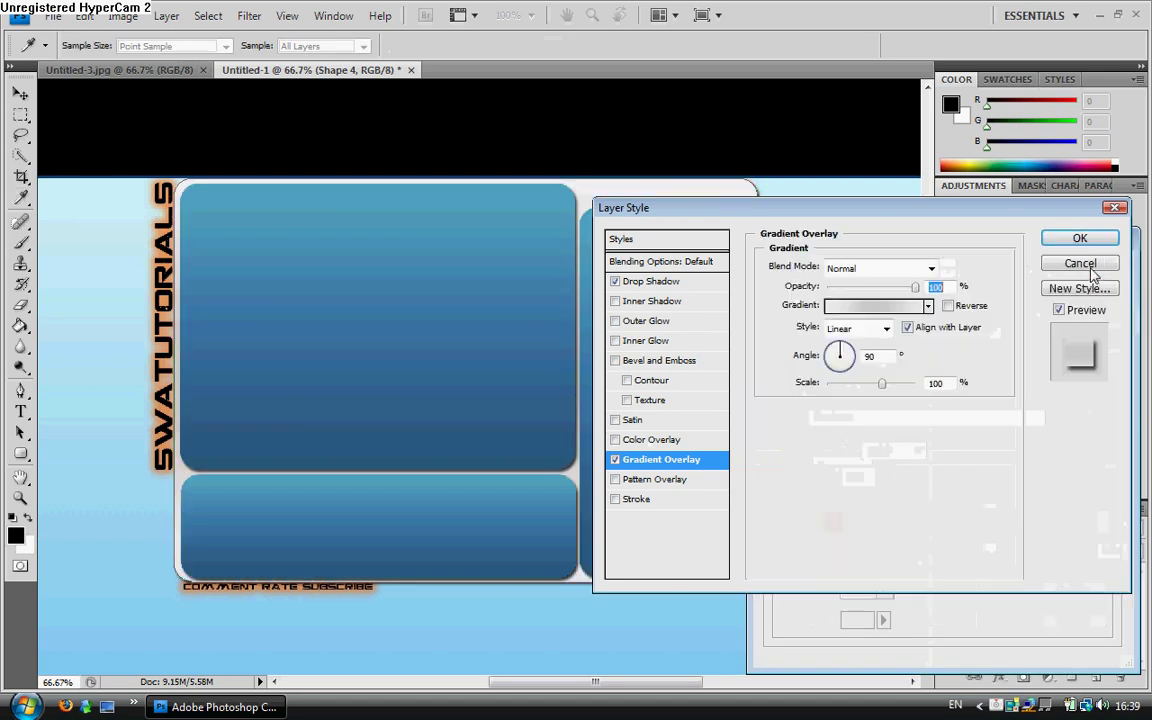
click(1080, 237)
Delete Layer 1, the layer carrying the orange side text.
scroll(461, 510, down, 3)
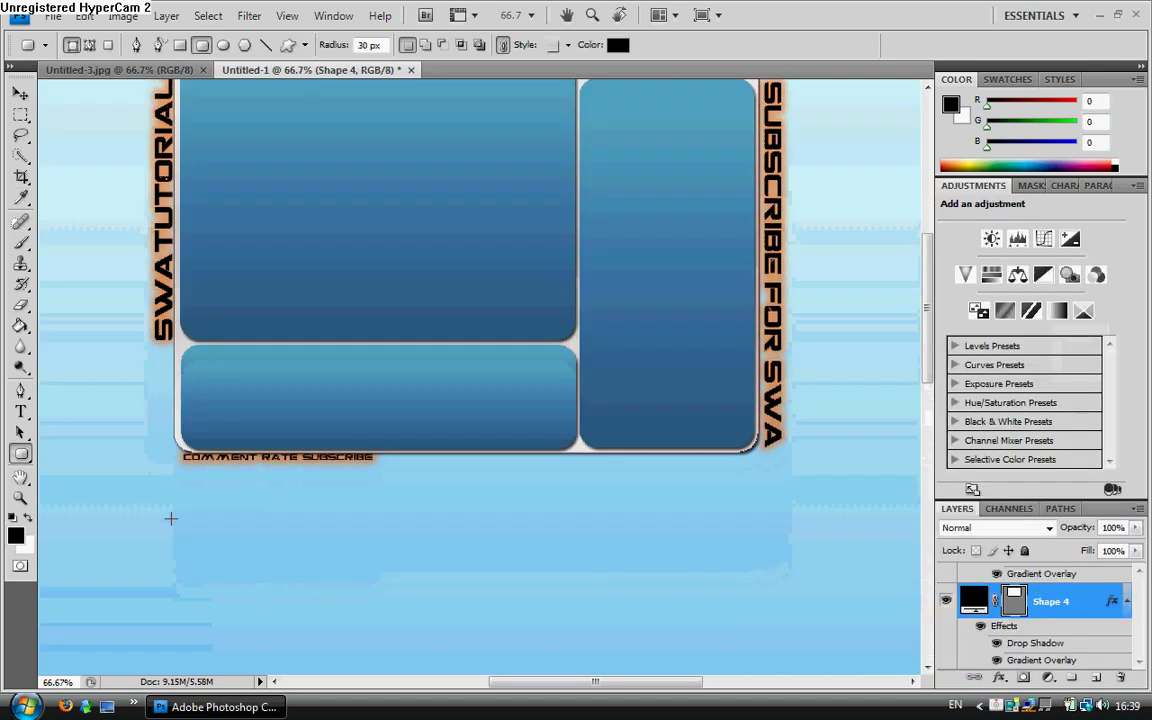
scroll(229, 495, down, 2)
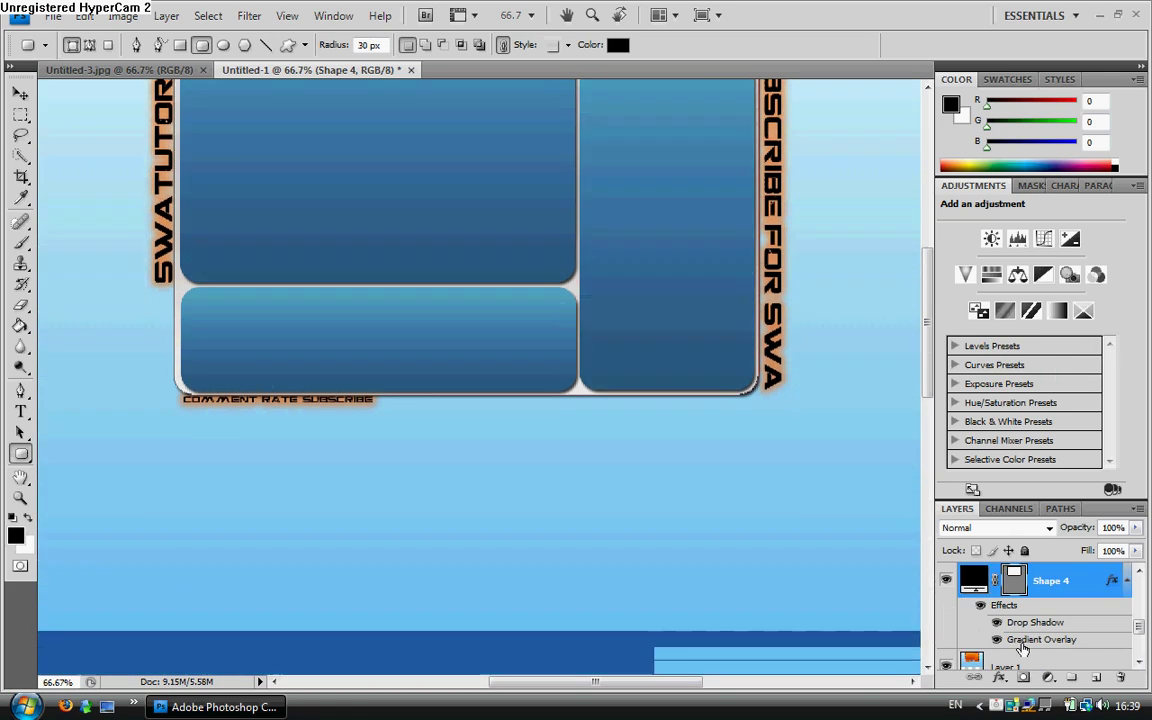
scroll(802, 579, down, 5)
scroll(899, 580, up, 5)
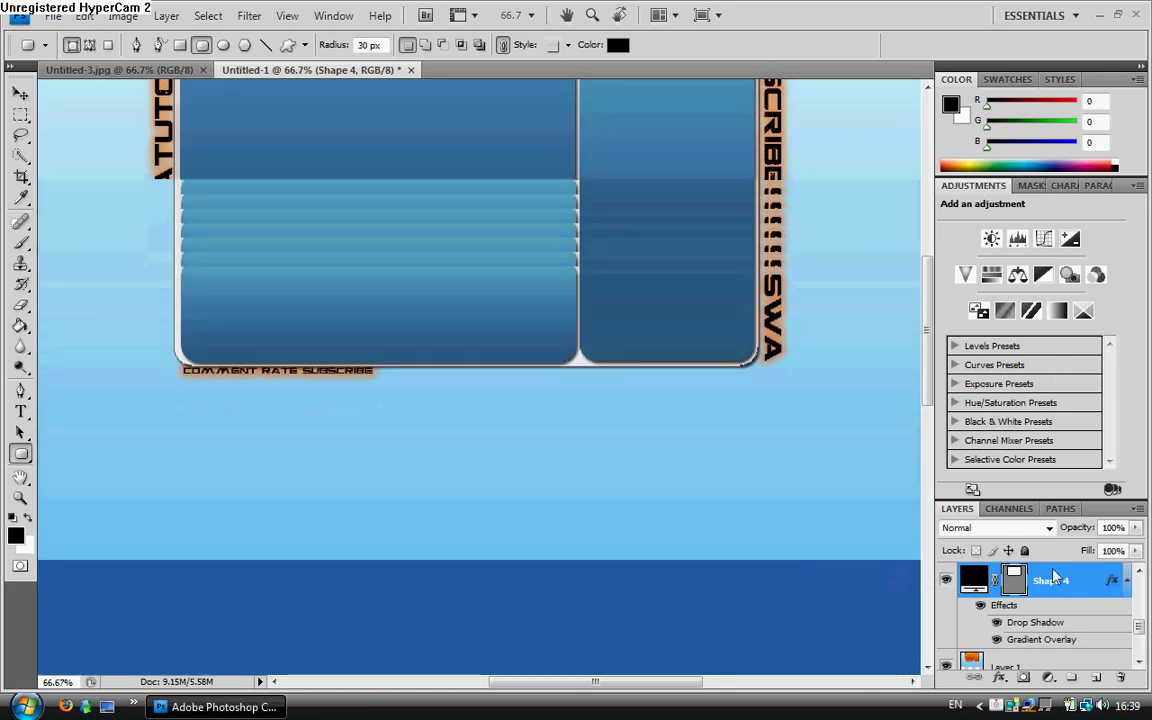
scroll(1025, 600, down, 5)
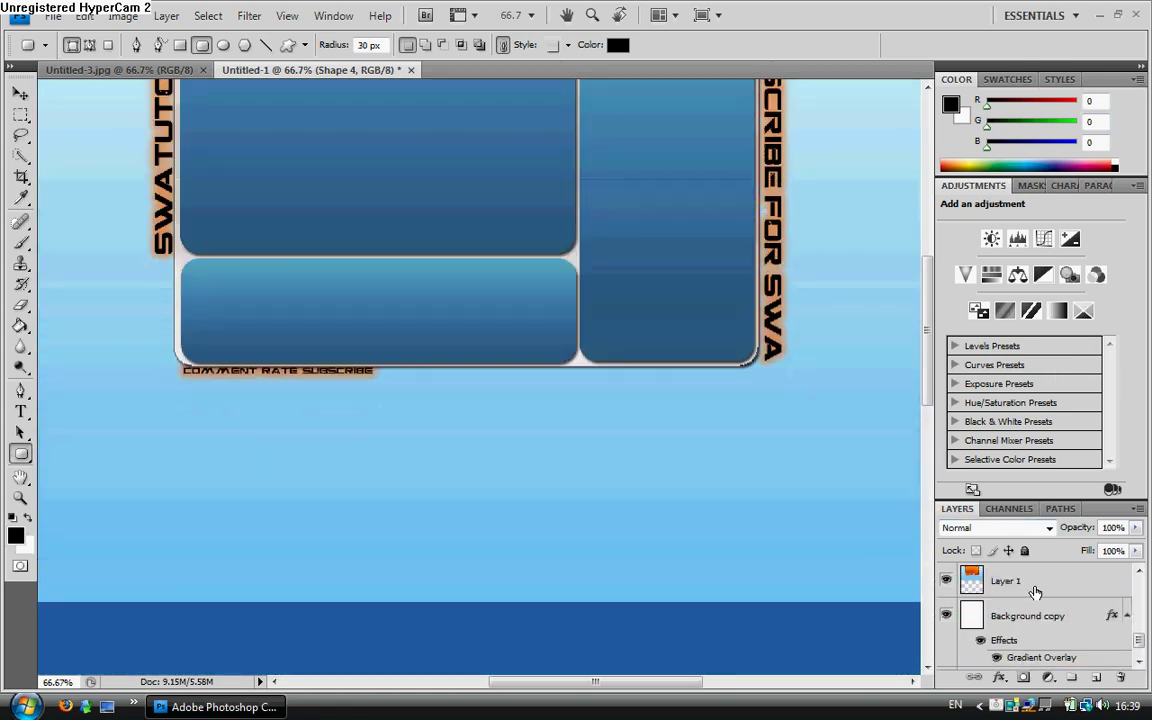
click(1035, 590)
right_click(1035, 588)
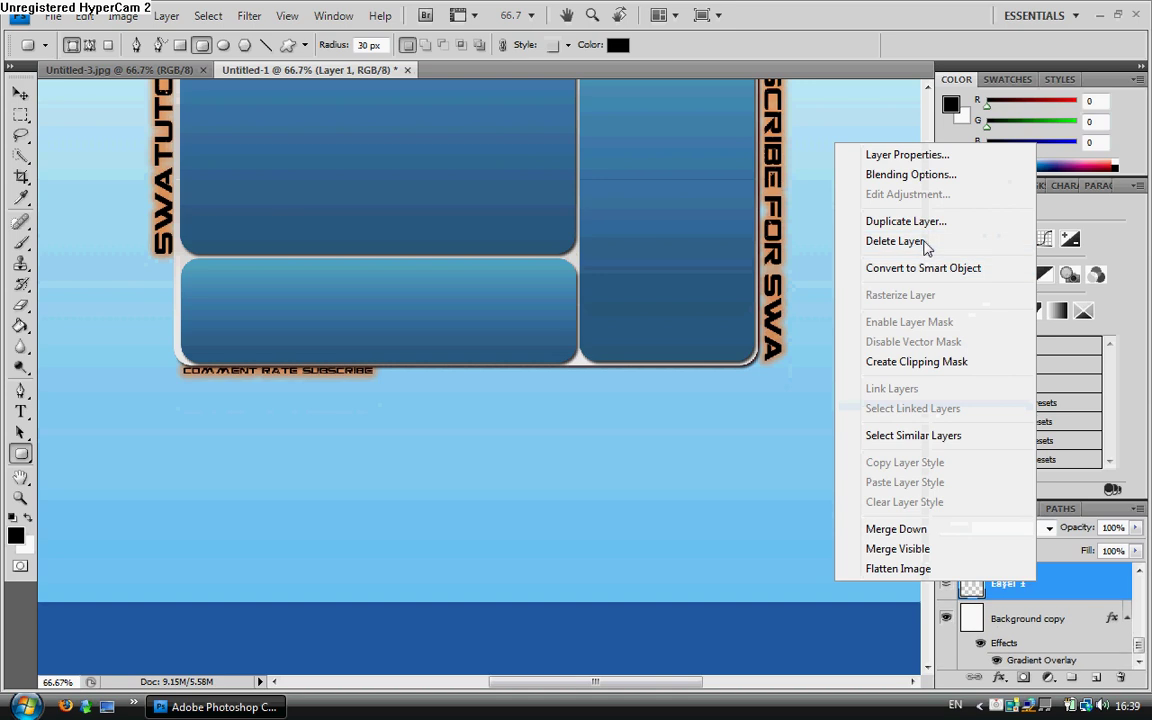
click(925, 247)
scroll(905, 480, up, 6)
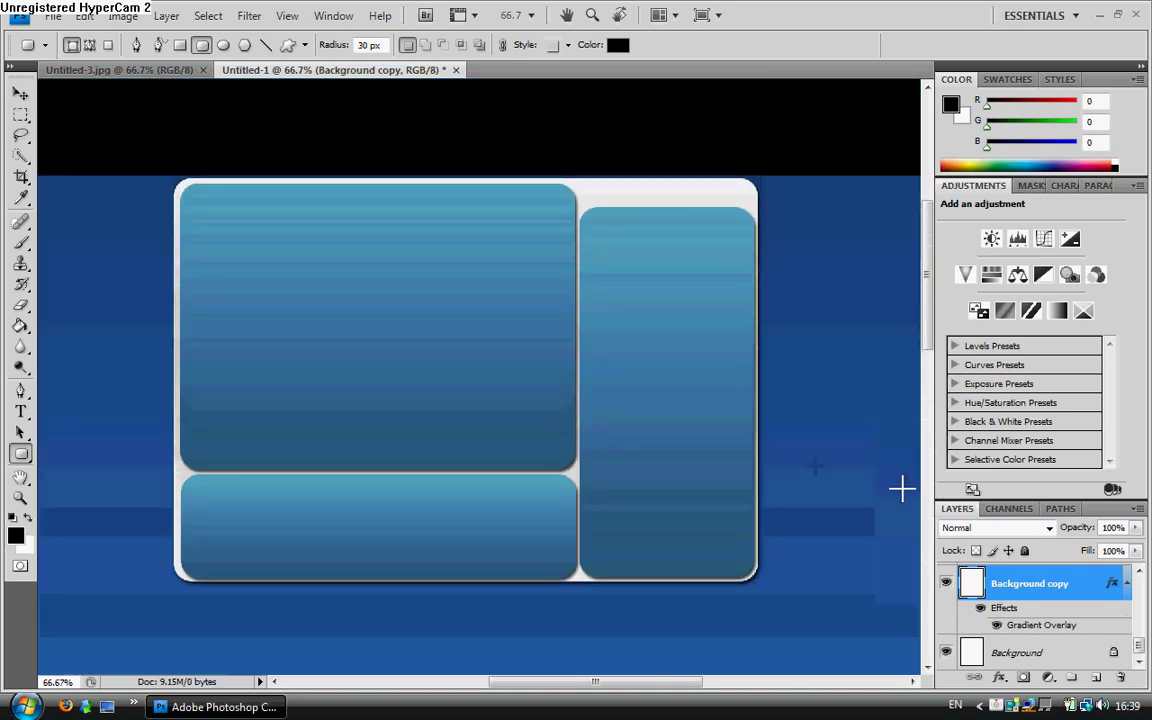
scroll(157, 404, down, 4)
Draw a light grey rounded panel below the first, with a tall narrow rounded box inside.
scroll(176, 459, down, 1)
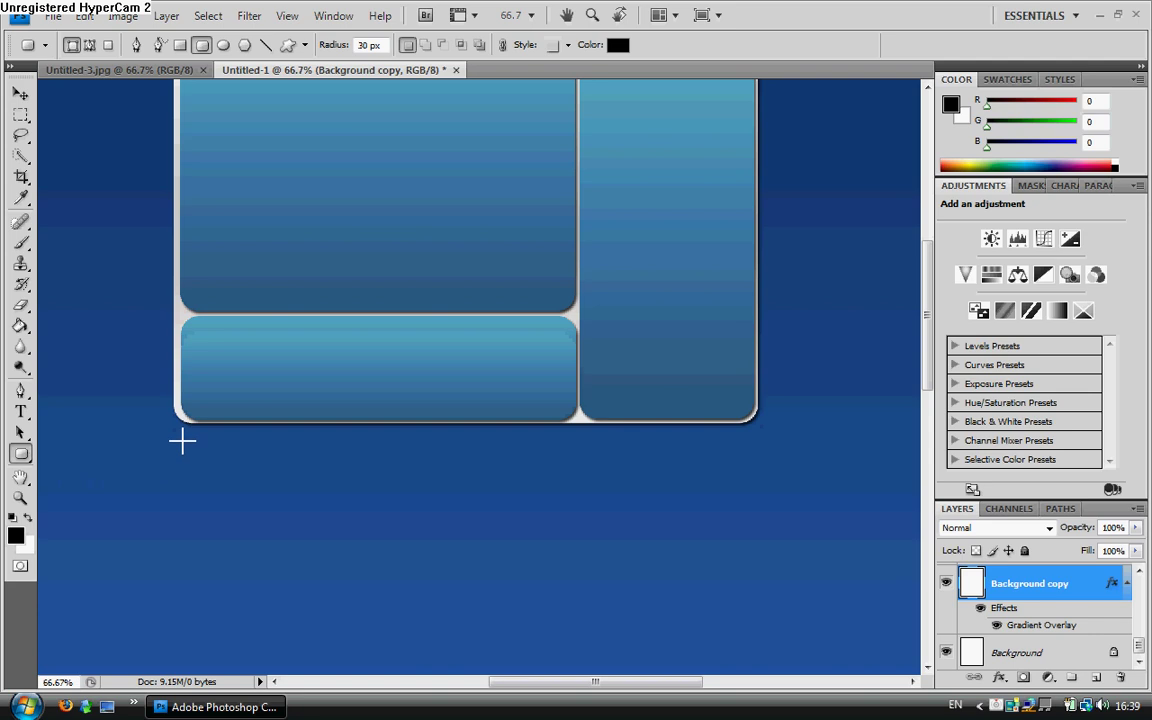
drag(221, 484, 760, 662)
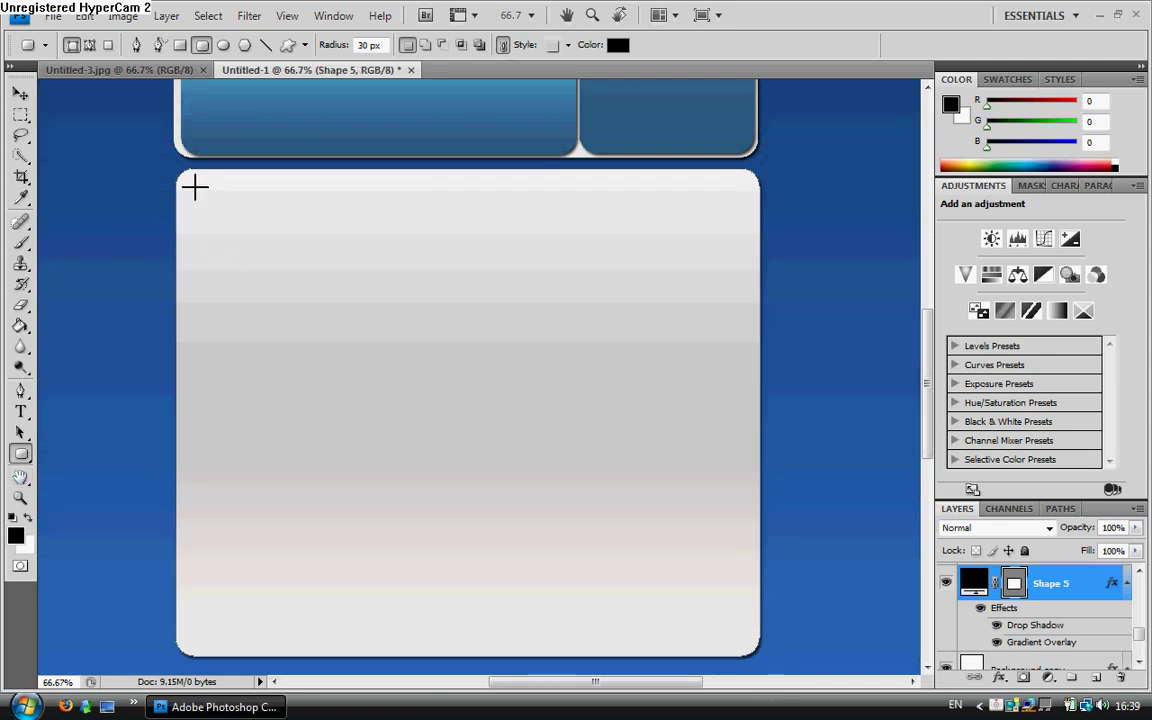
drag(188, 181, 345, 636)
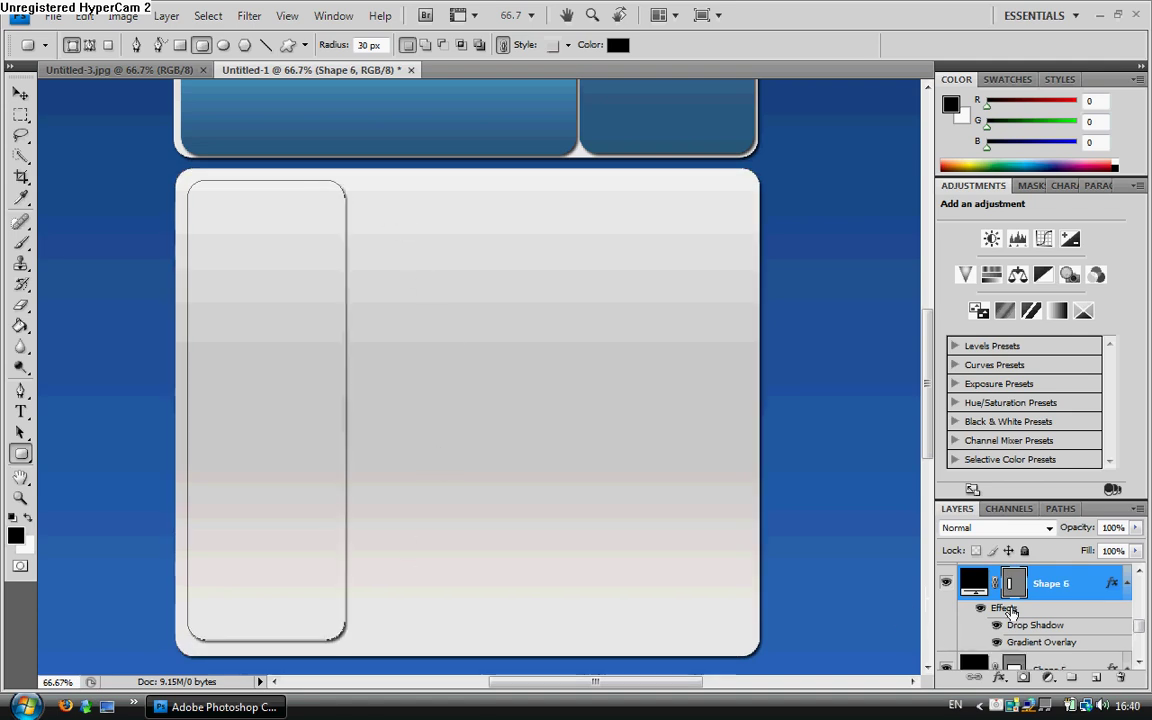
Give the narrow box a teal-blue preset gradient overlay.
double_click(1074, 575)
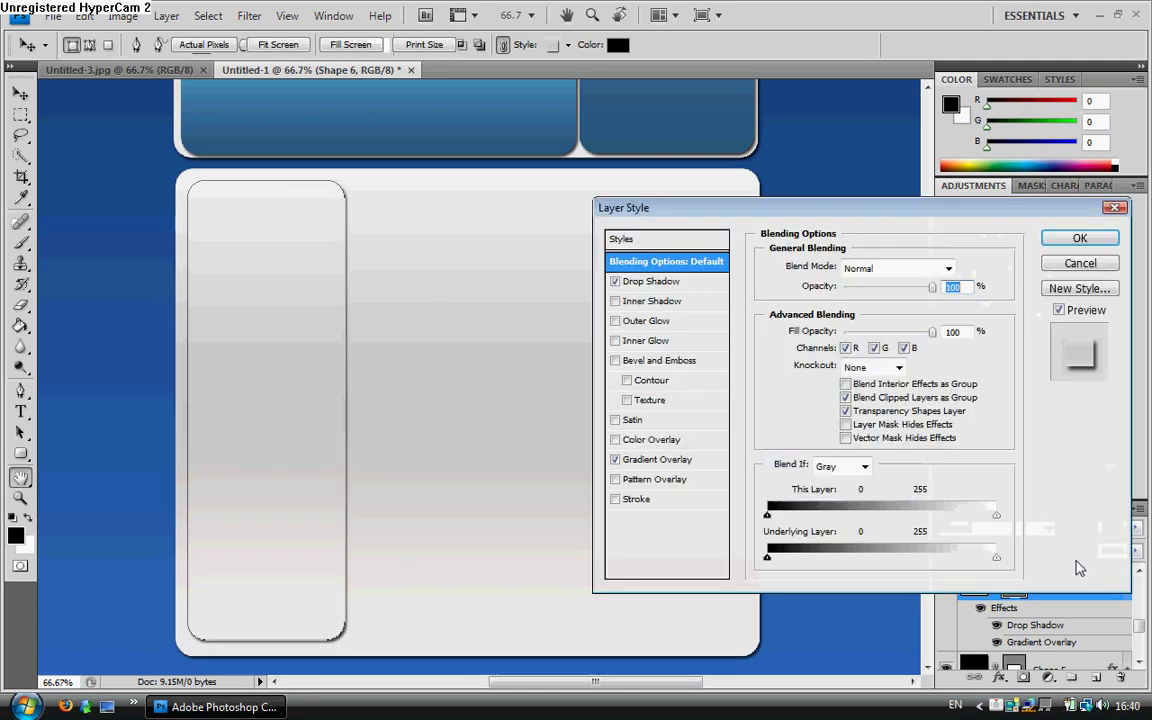
click(650, 460)
click(860, 303)
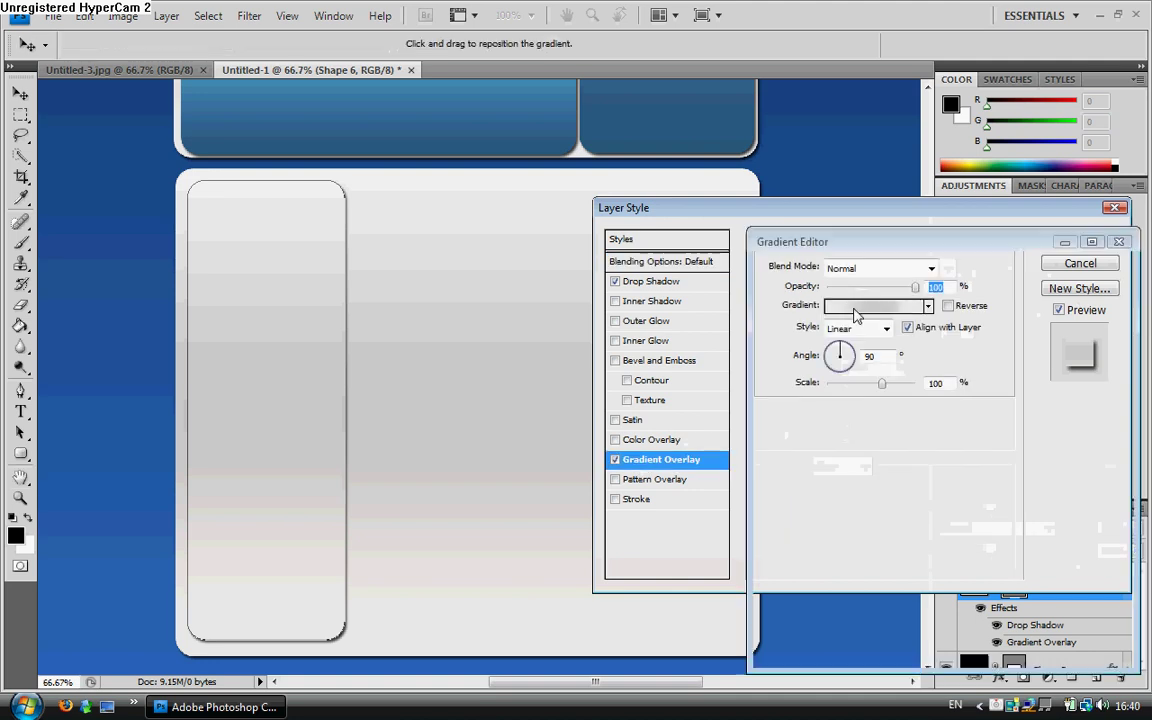
click(990, 356)
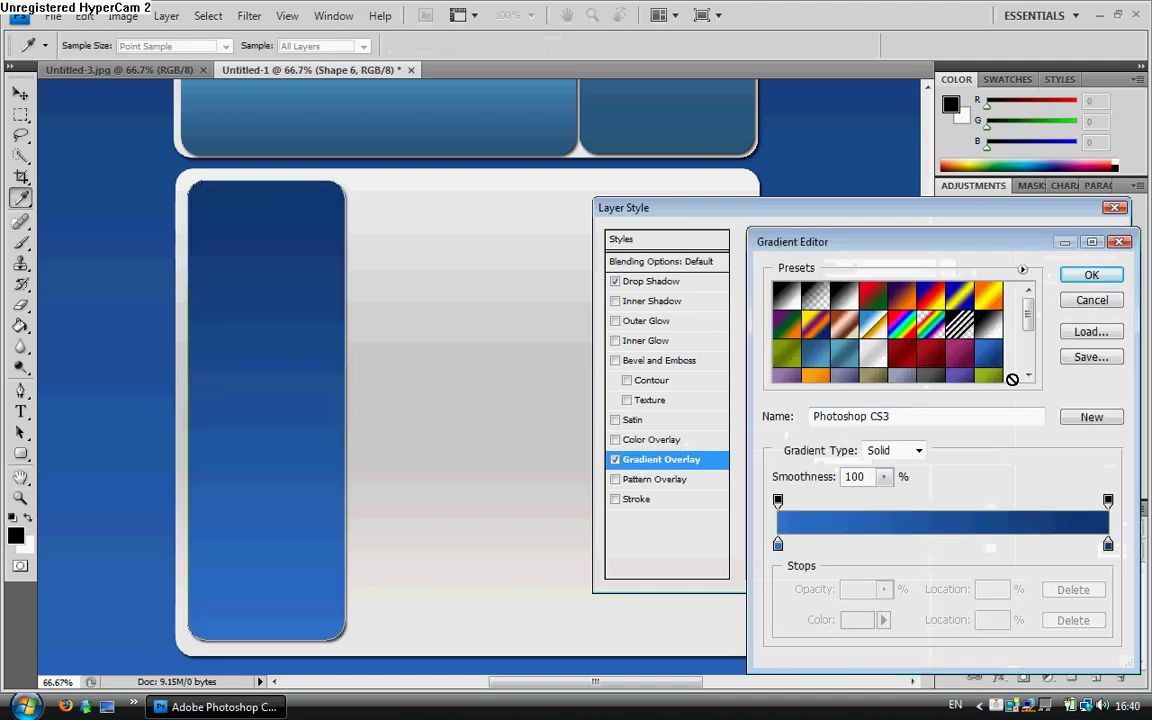
click(1028, 375)
click(845, 342)
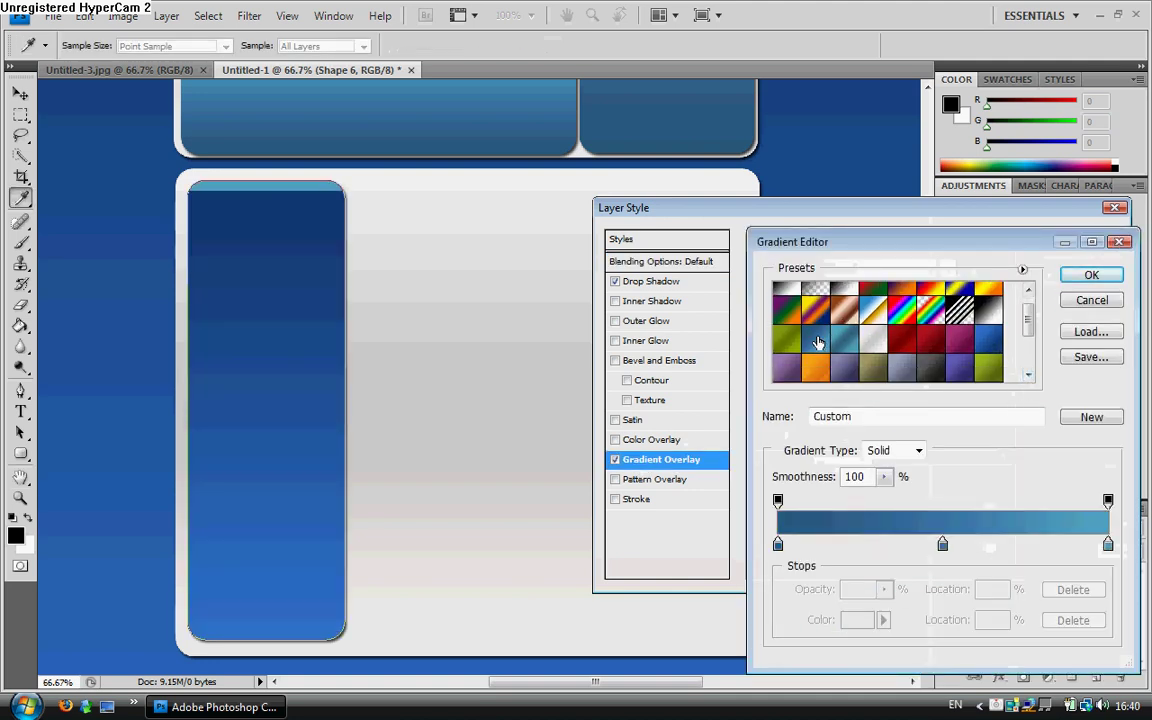
click(1087, 276)
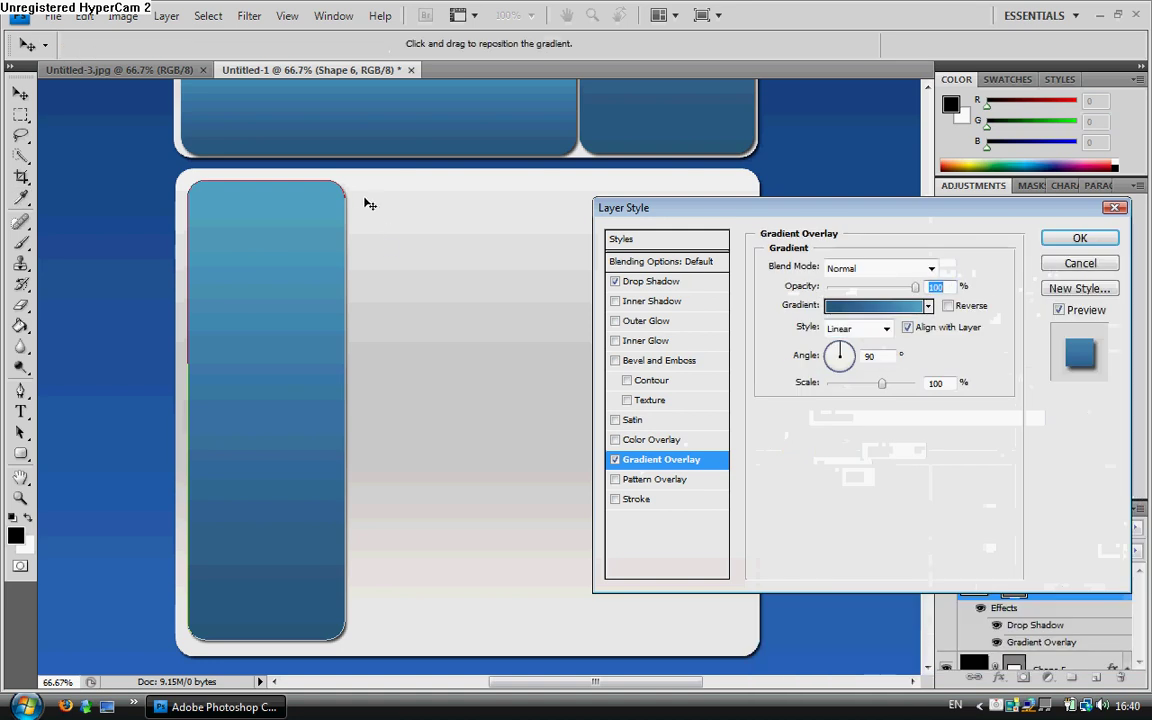
key(Return)
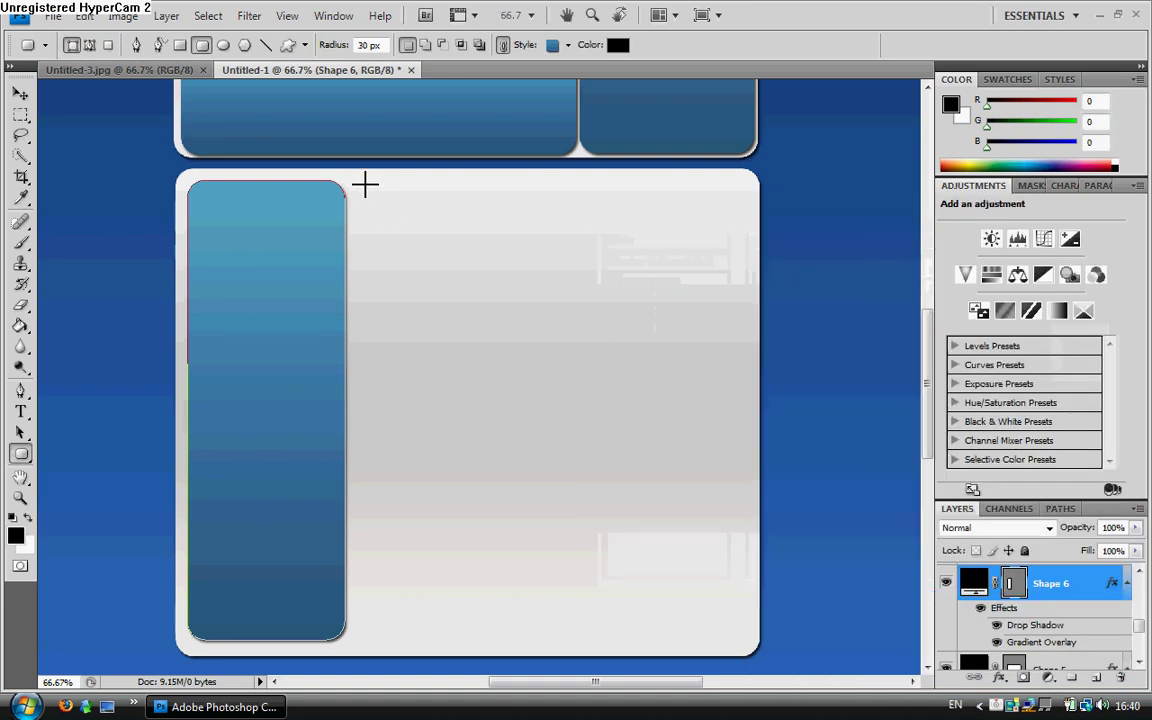
Draw a wide rounded box beside the narrow one.
drag(360, 180, 739, 630)
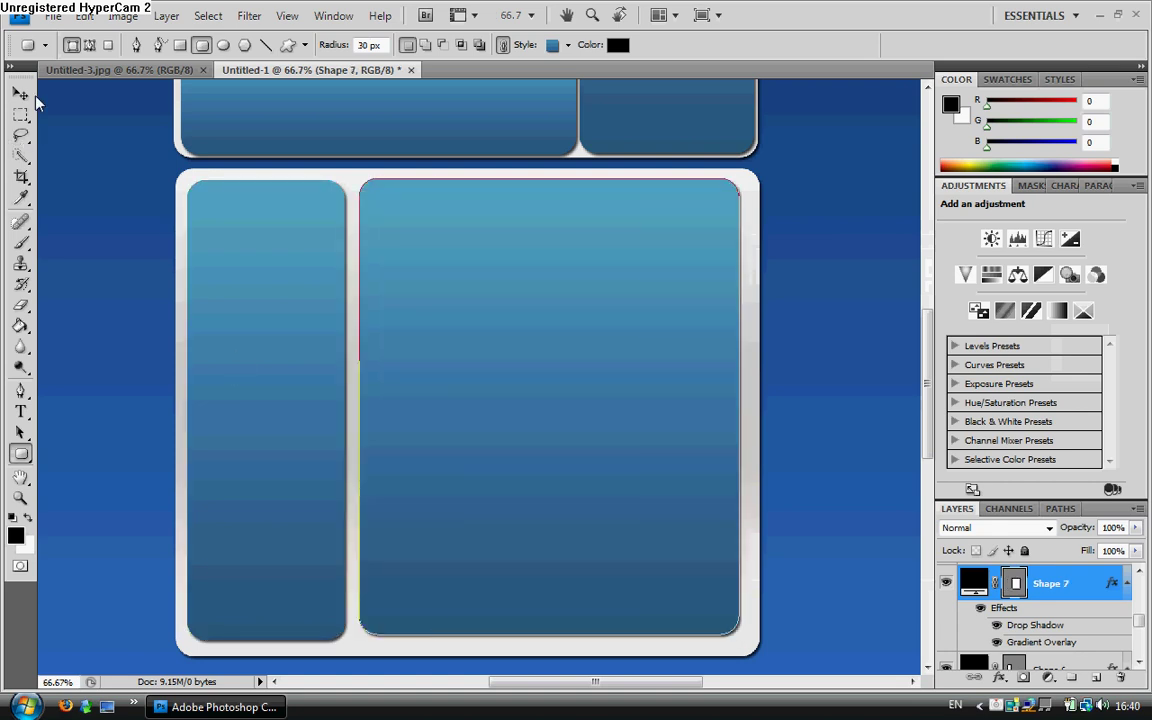
click(20, 93)
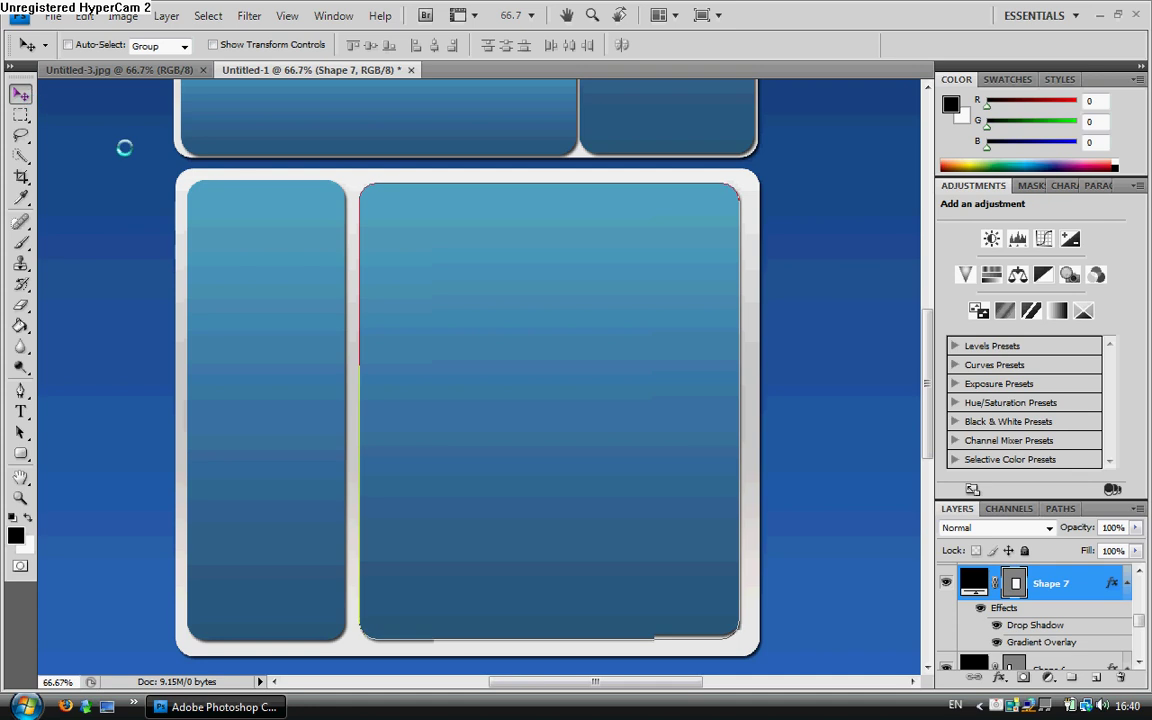
scroll(410, 330, up, 6)
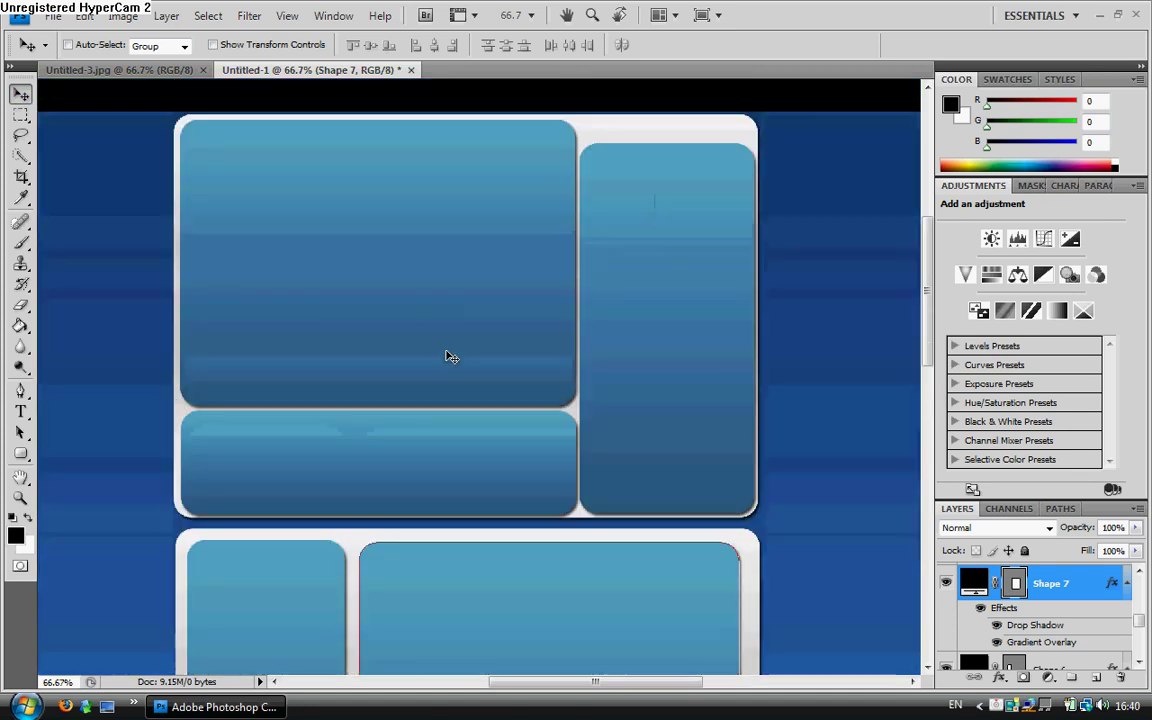
scroll(450, 357, down, 6)
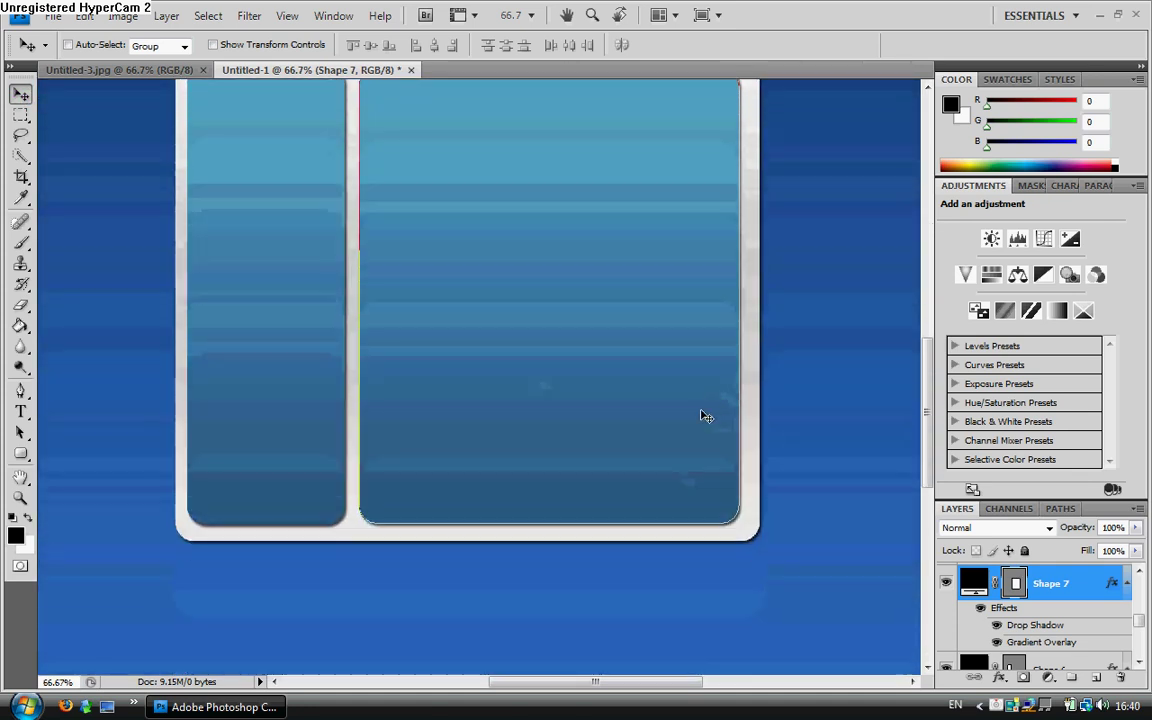
scroll(703, 415, up, 4)
scroll(216, 381, down, 2)
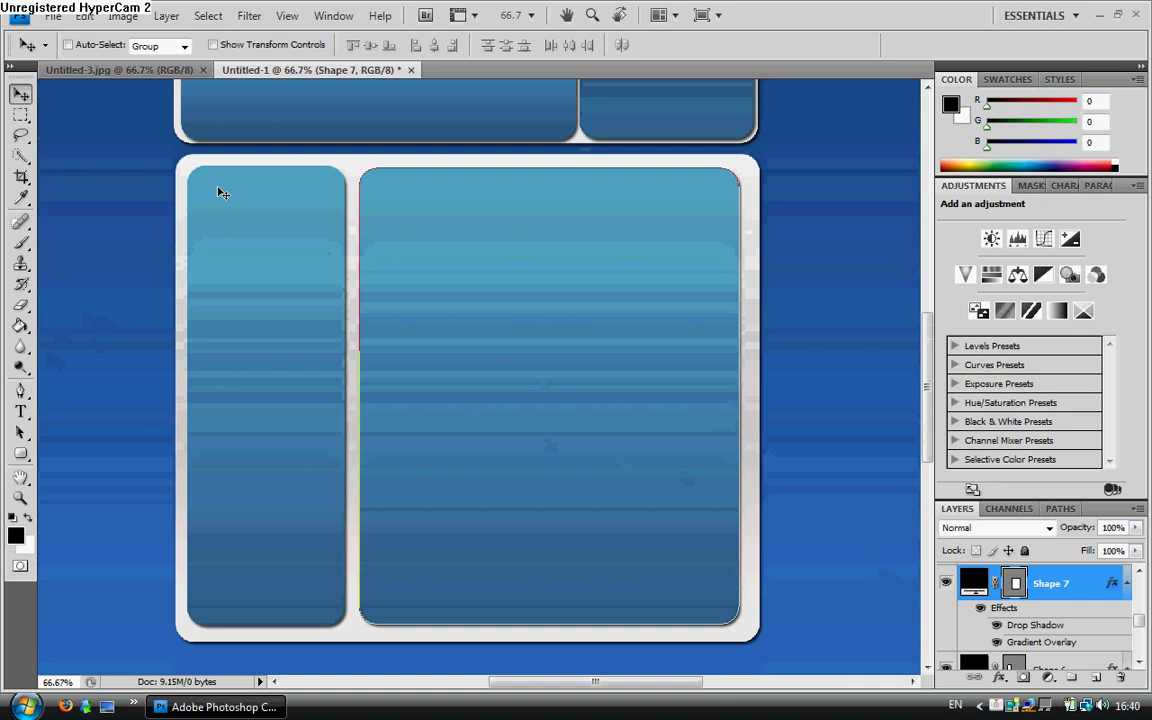
scroll(530, 545, up, 4)
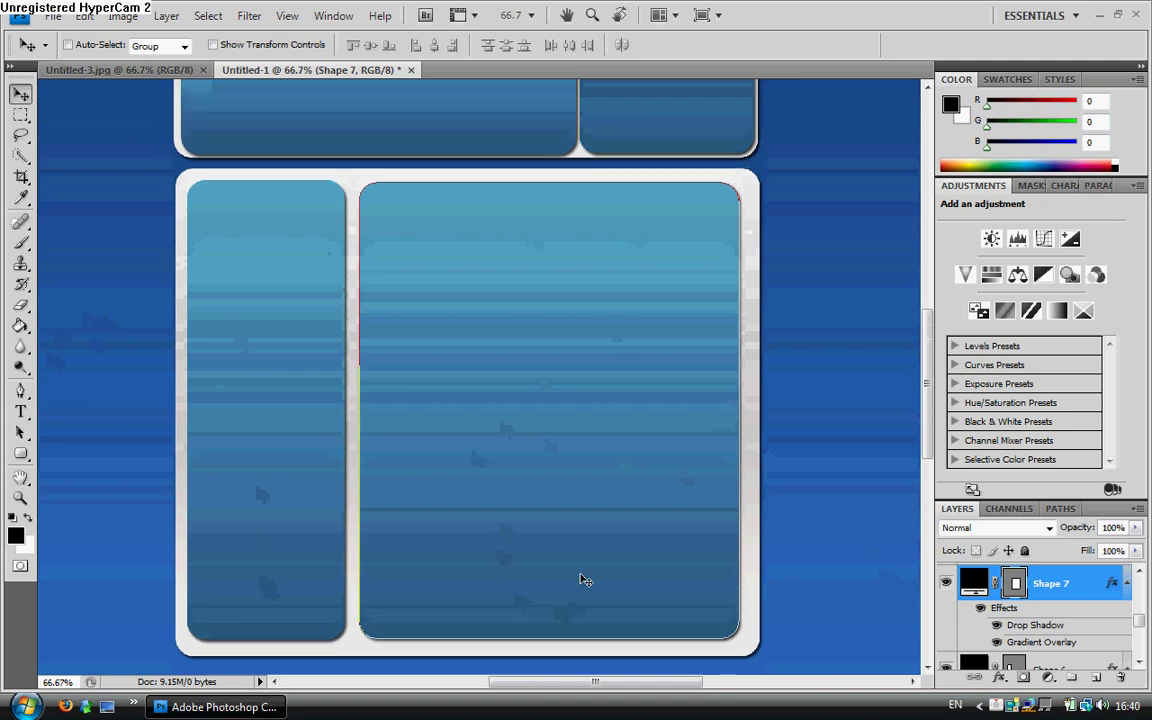
scroll(507, 467, up, 3)
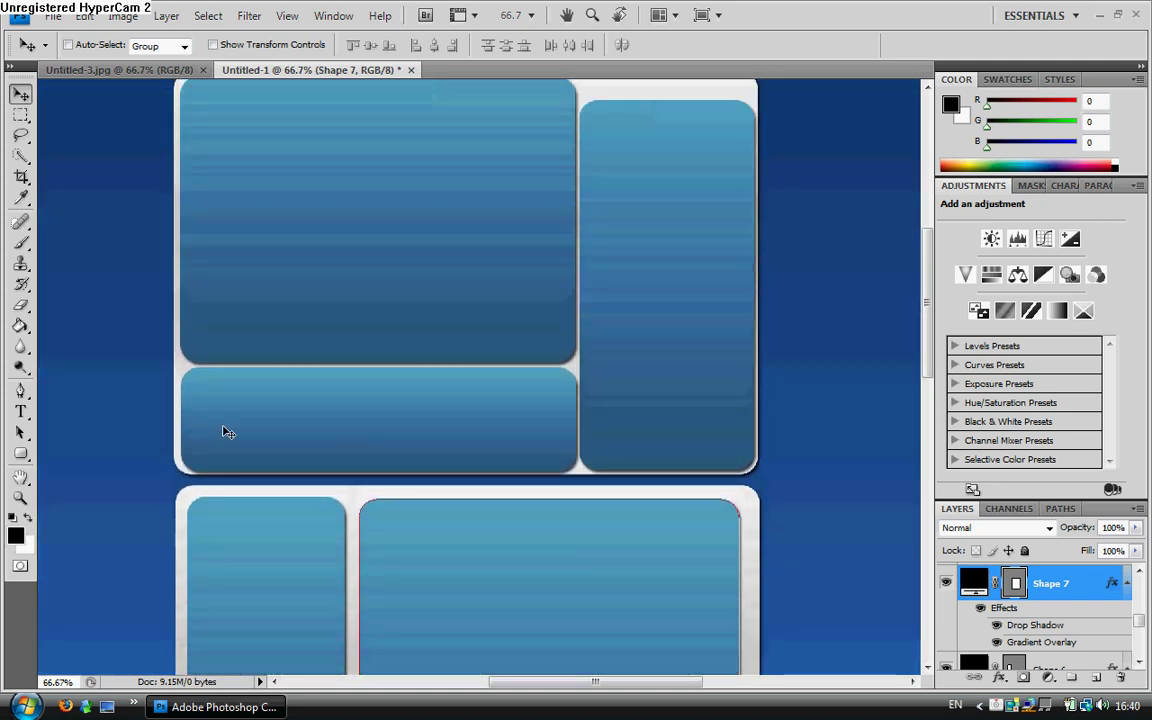
scroll(228, 432, up, 2)
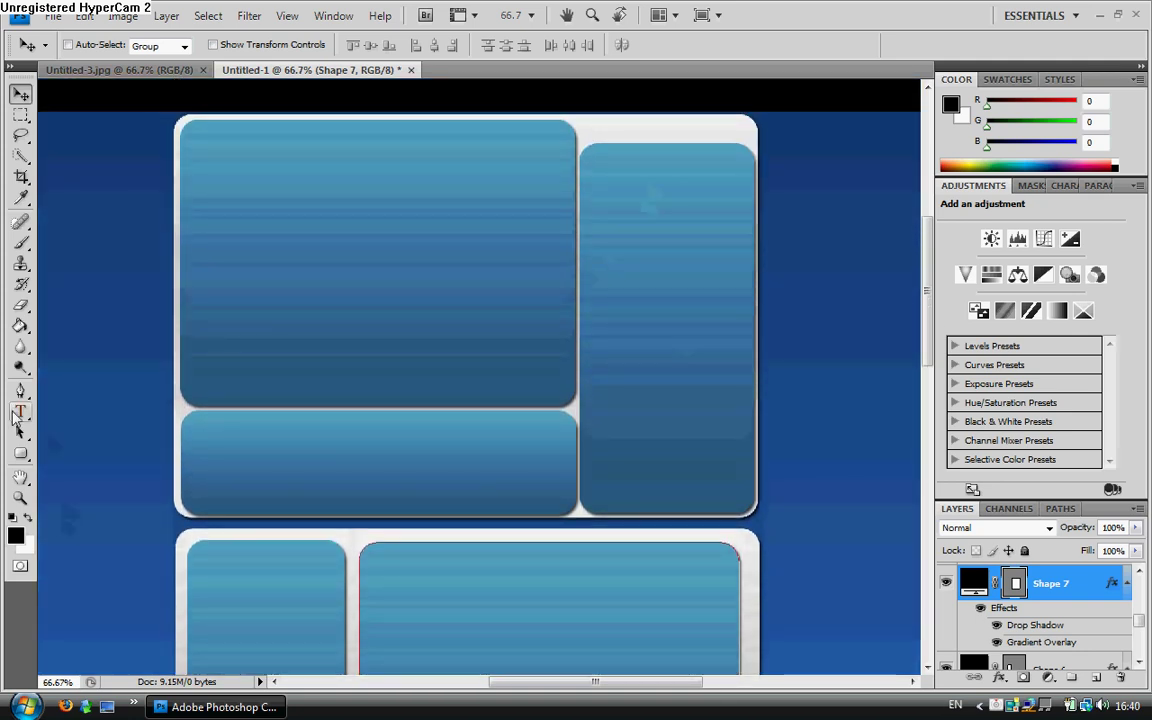
Delete the unneeded extra Layer 1.
click(18, 413)
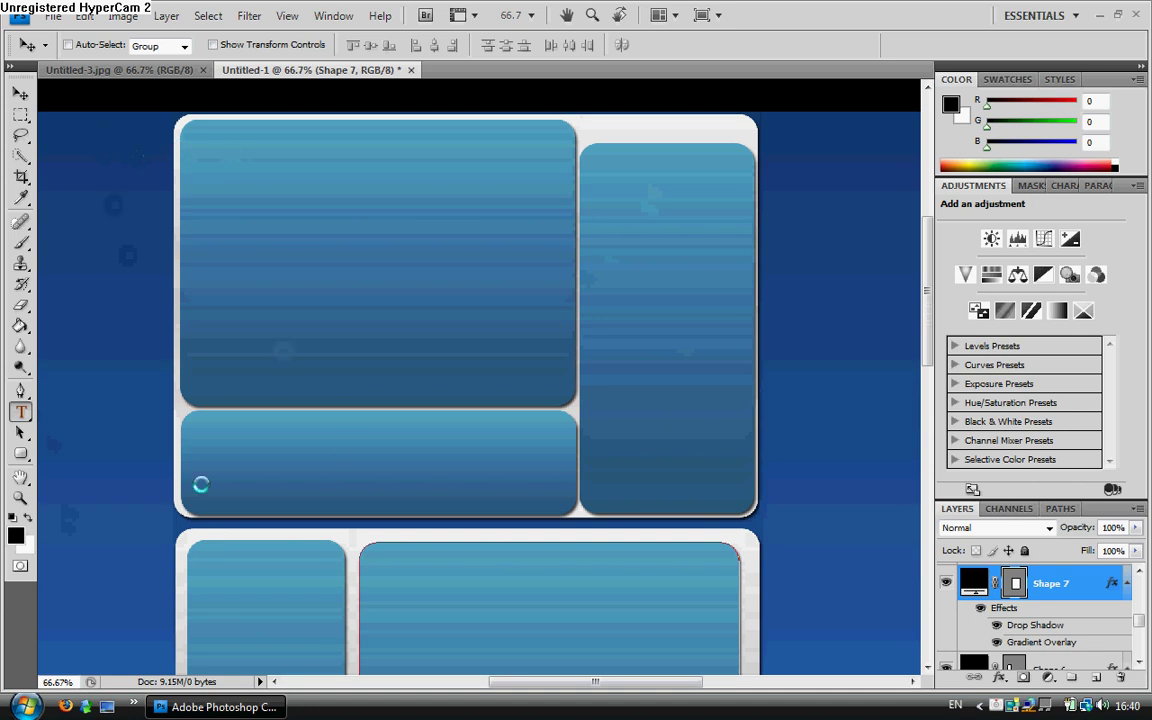
scroll(614, 122, down, 3)
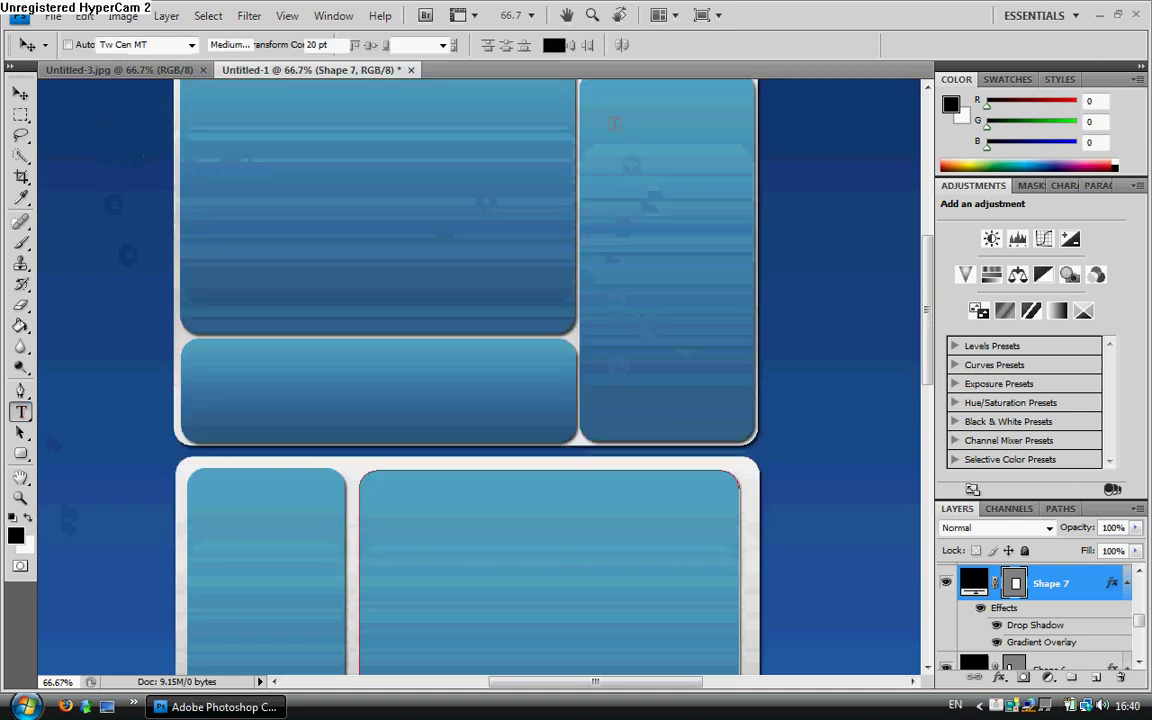
scroll(689, 257, up, 5)
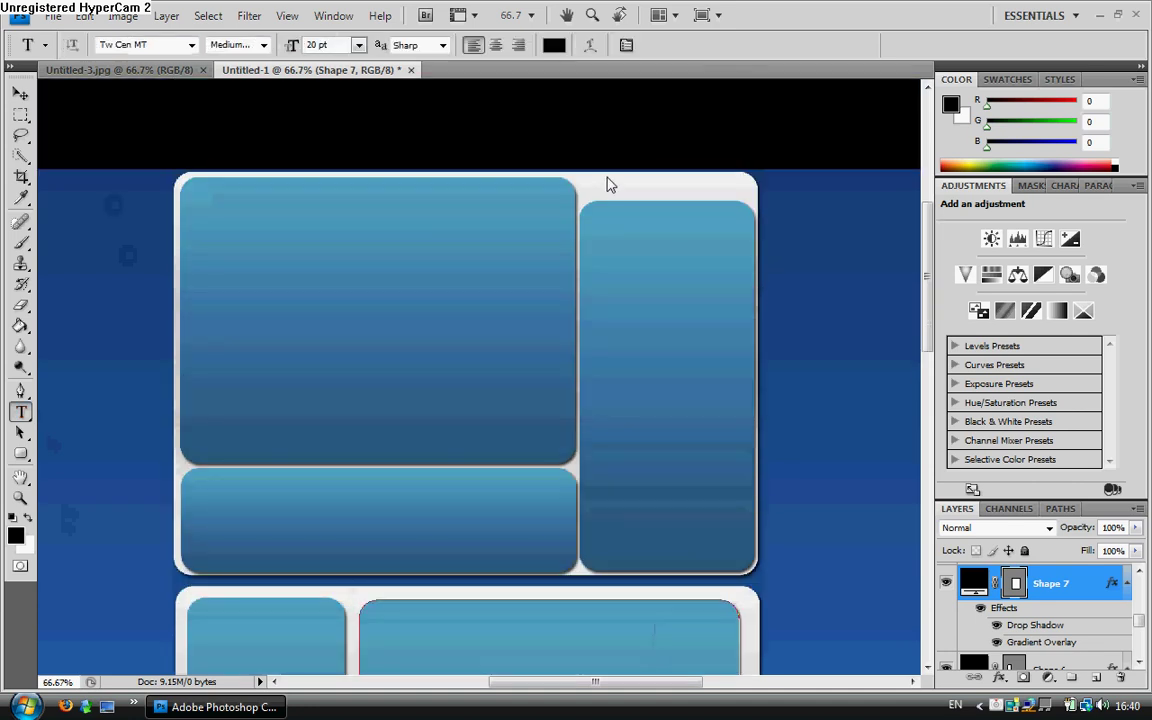
click(615, 190)
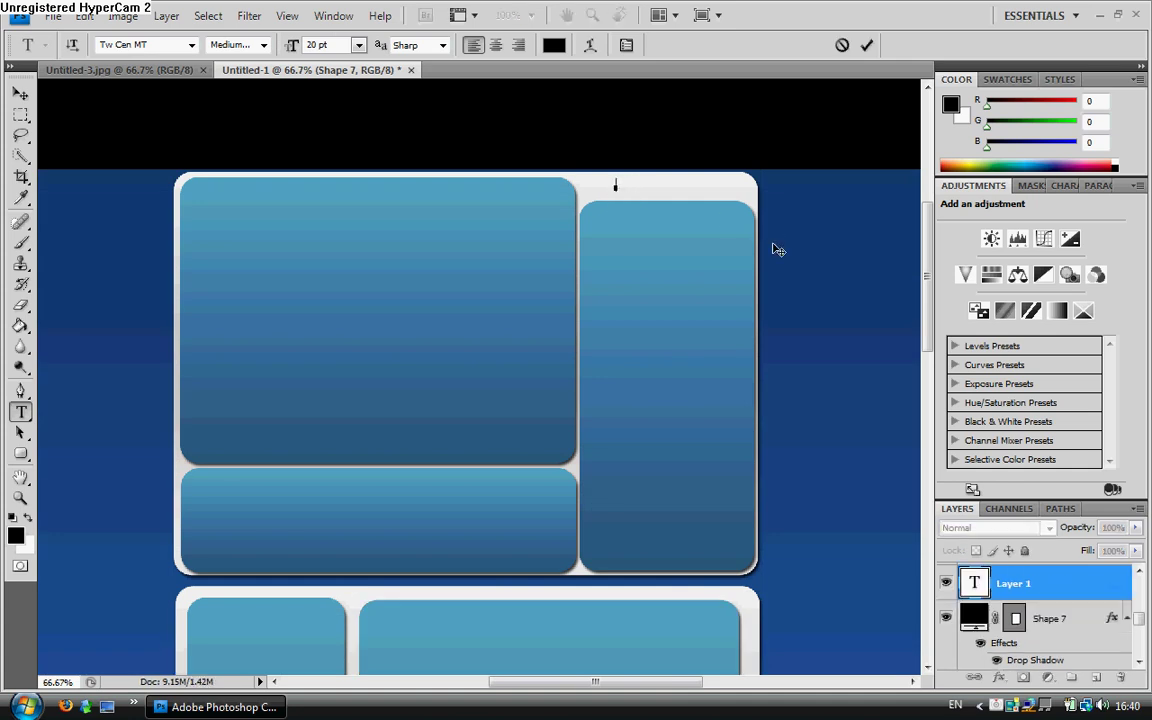
click(1075, 580)
right_click(1030, 578)
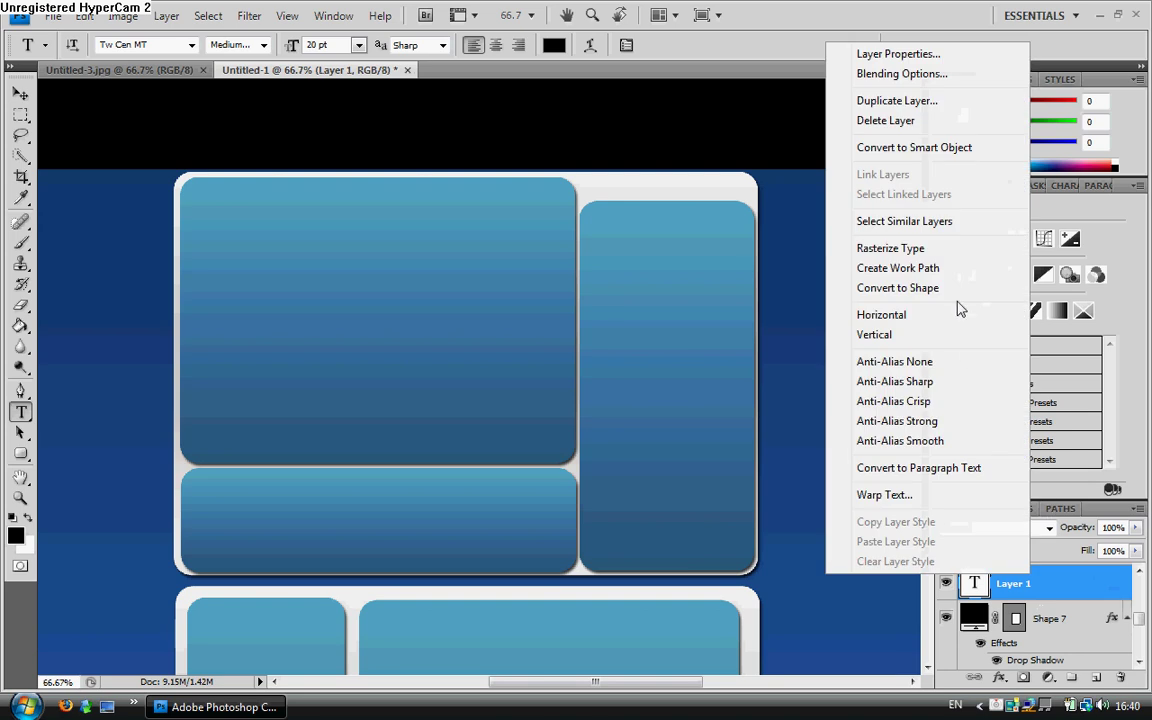
click(920, 120)
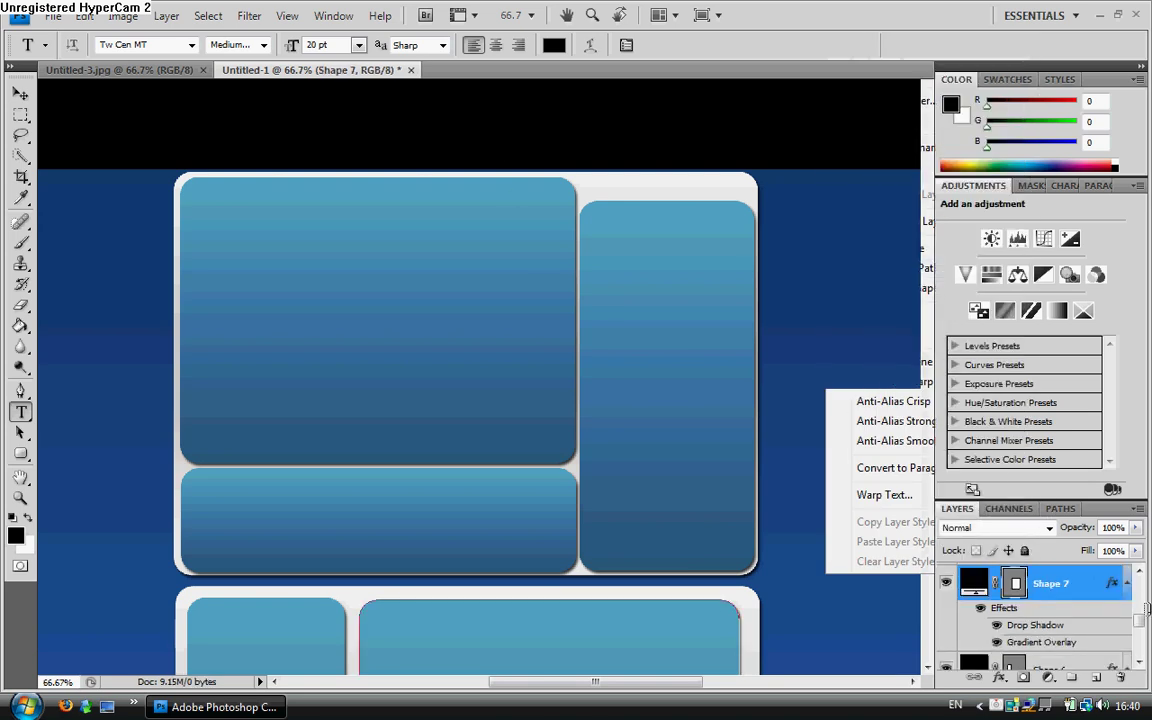
scroll(1135, 590, up, 3)
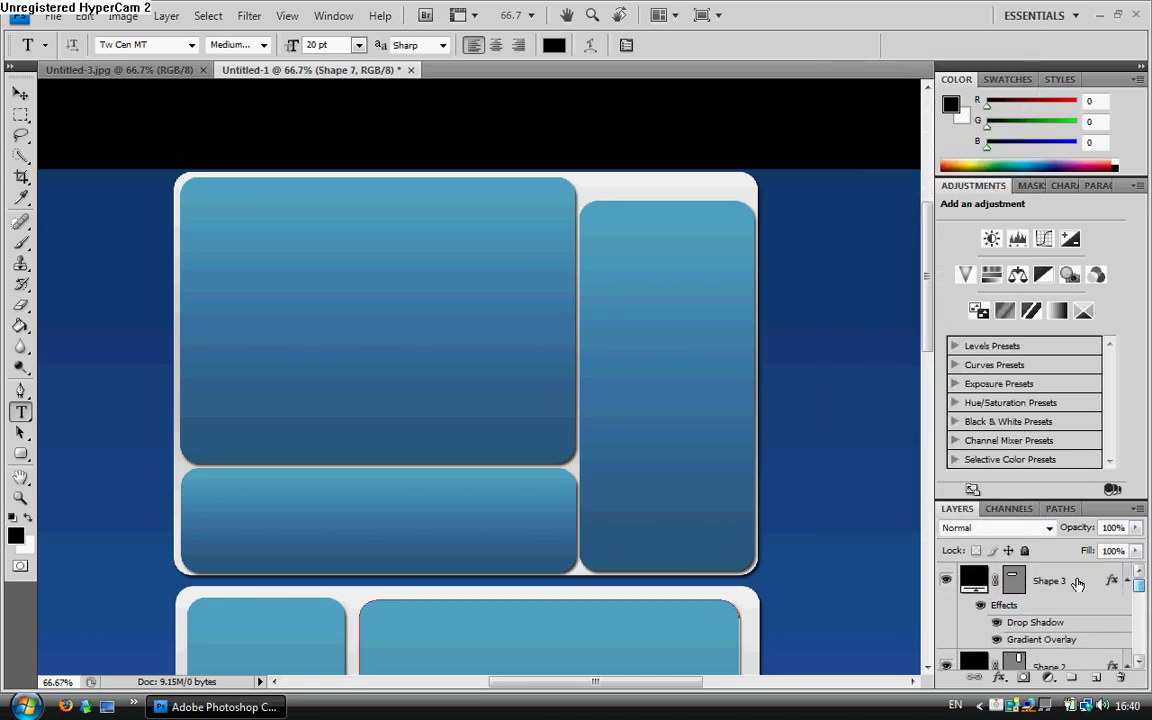
Type 'My Videos' above the right-hand panel and set it to 36 pt.
click(1077, 584)
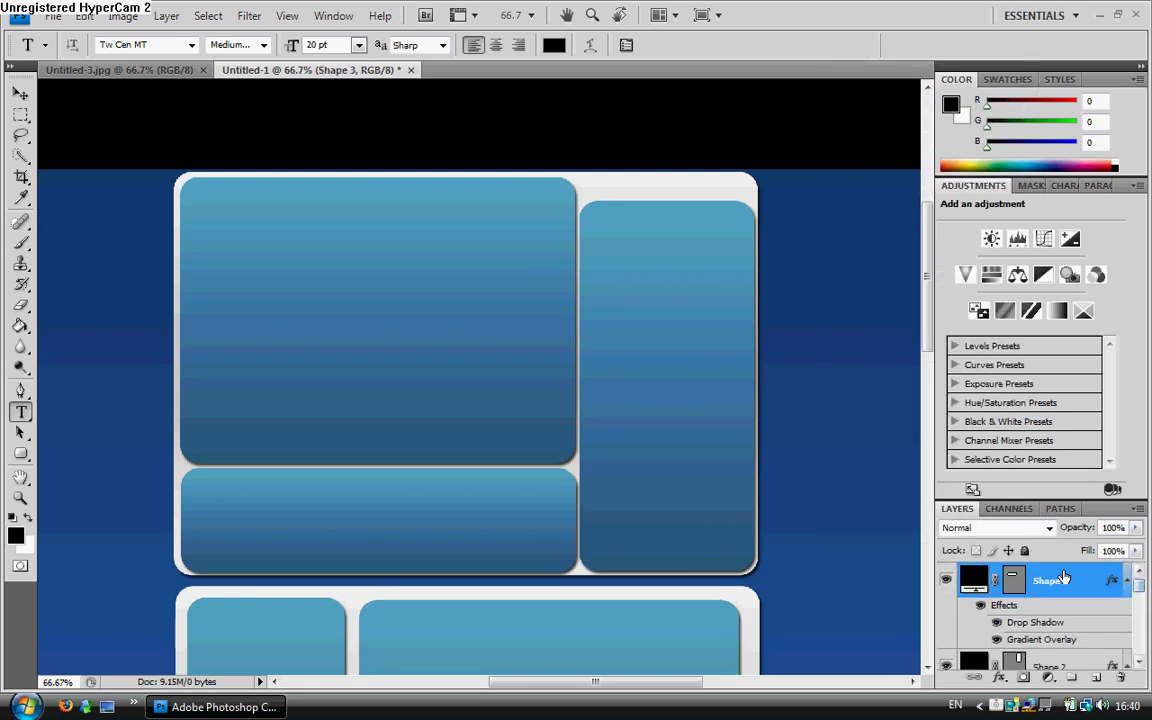
click(605, 188)
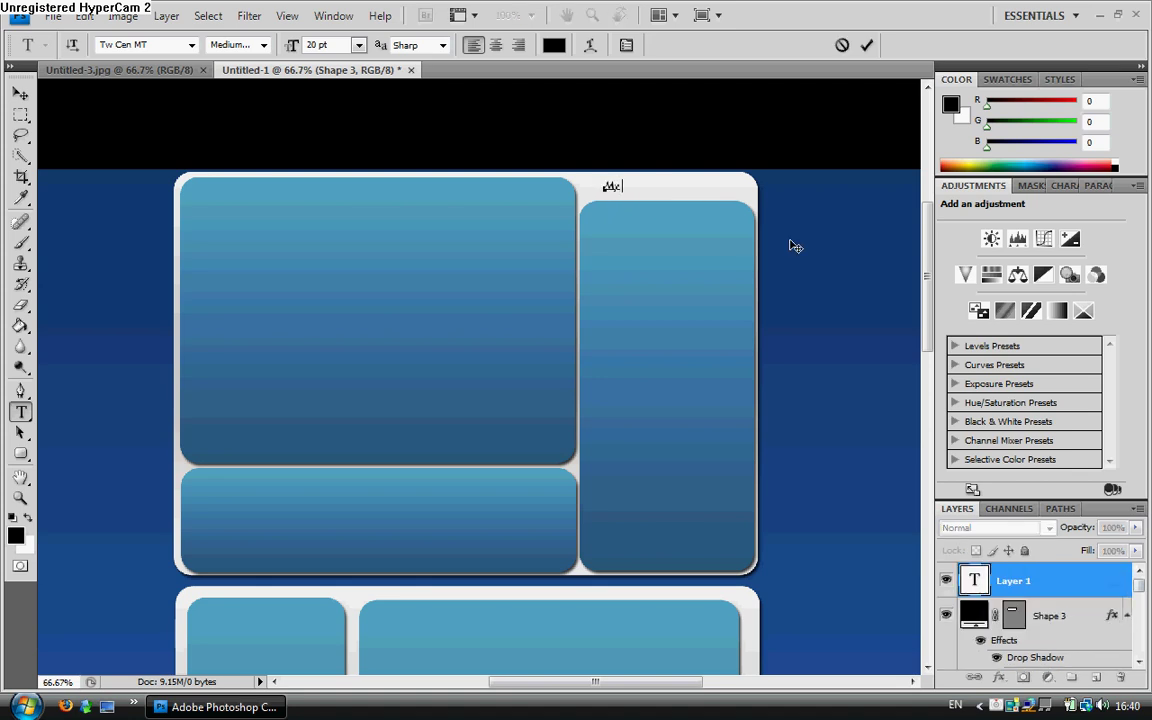
text(My Videos)
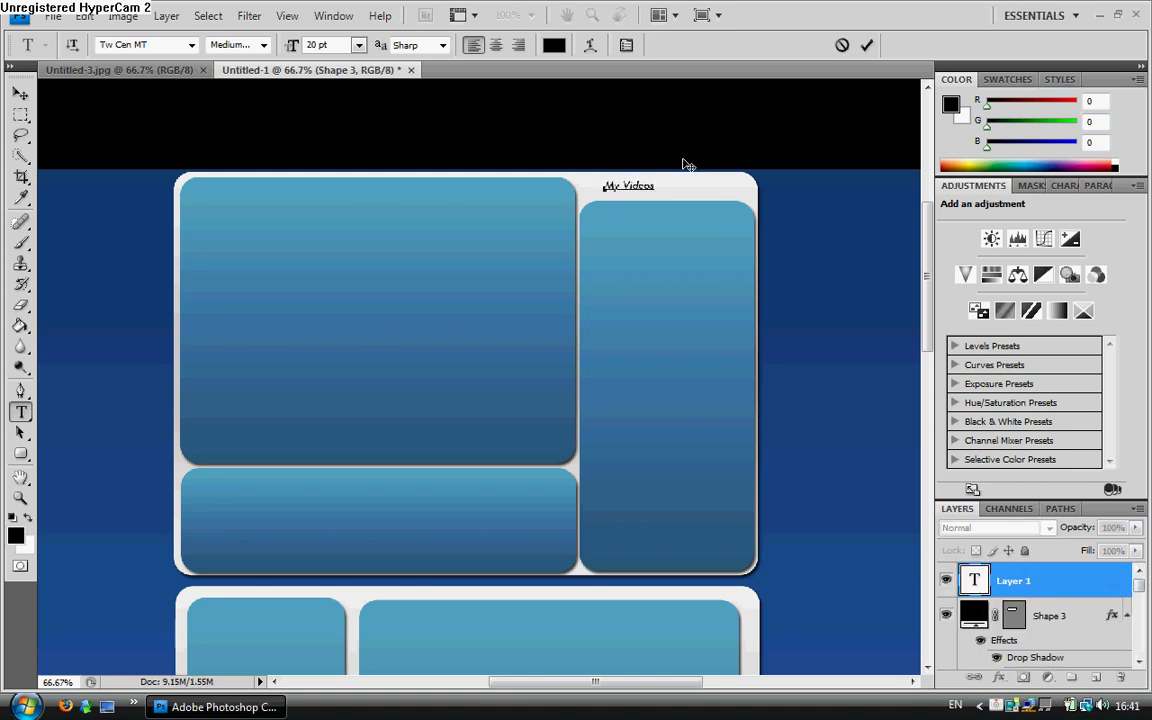
drag(648, 187, 479, 181)
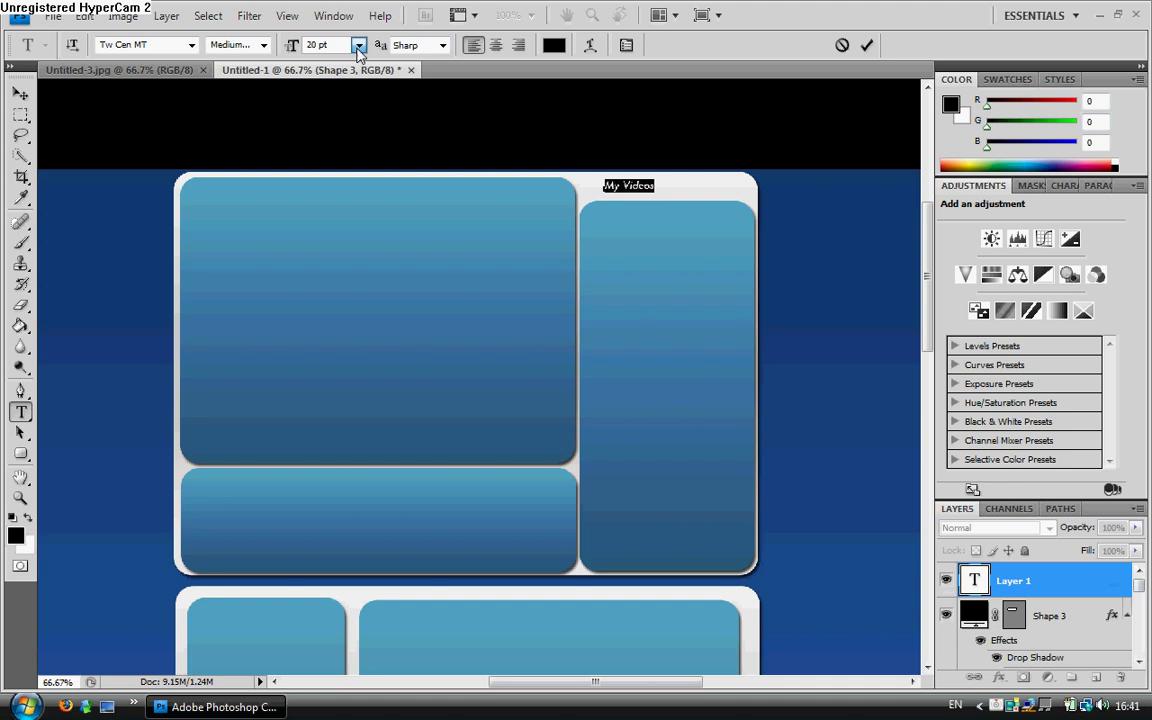
click(358, 46)
click(355, 311)
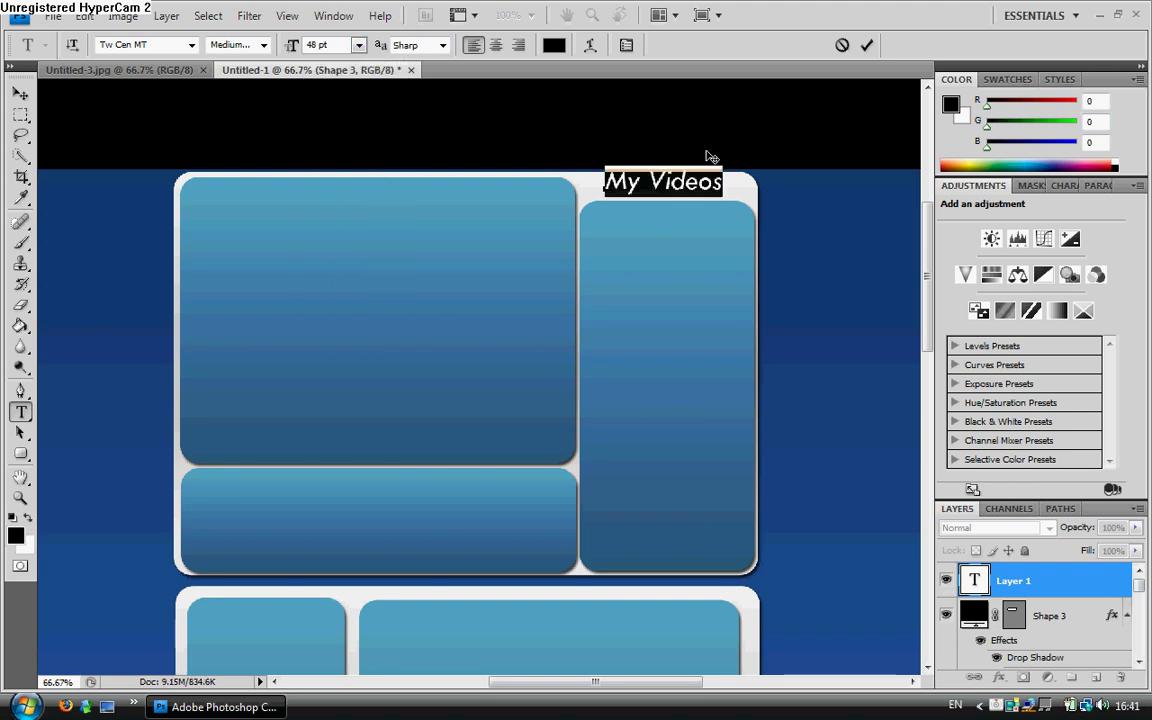
click(358, 46)
click(350, 291)
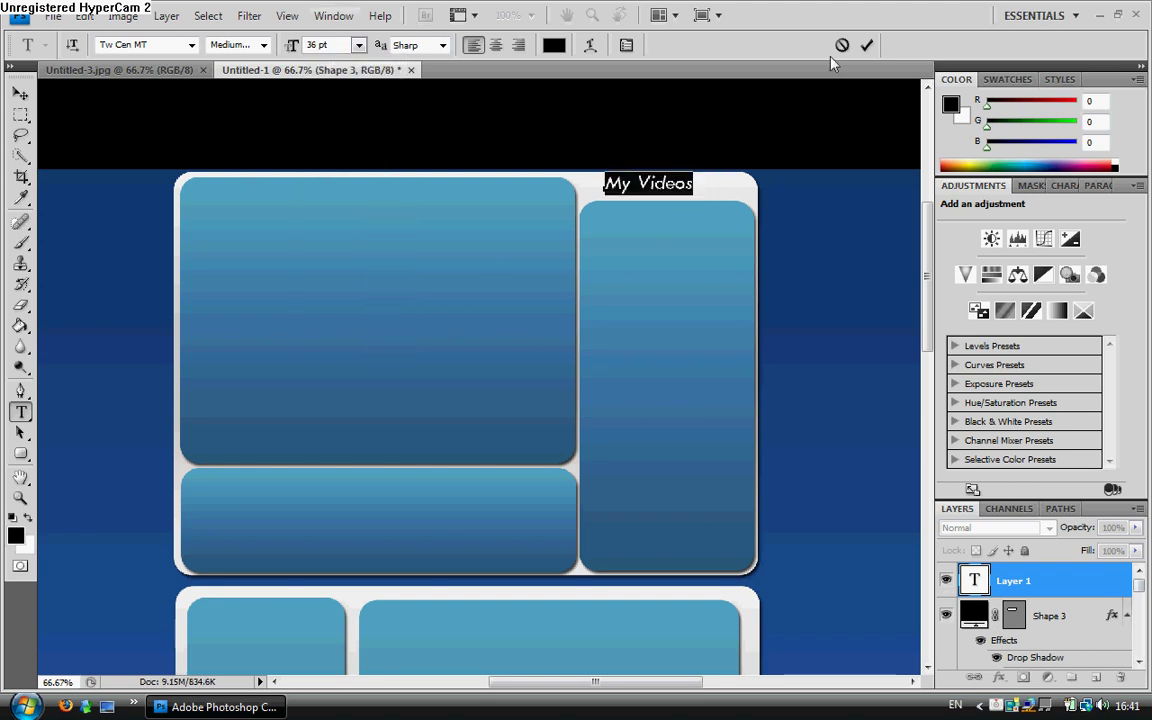
click(862, 48)
Centre the My Videos heading over the tall right-hand panel.
key(v)
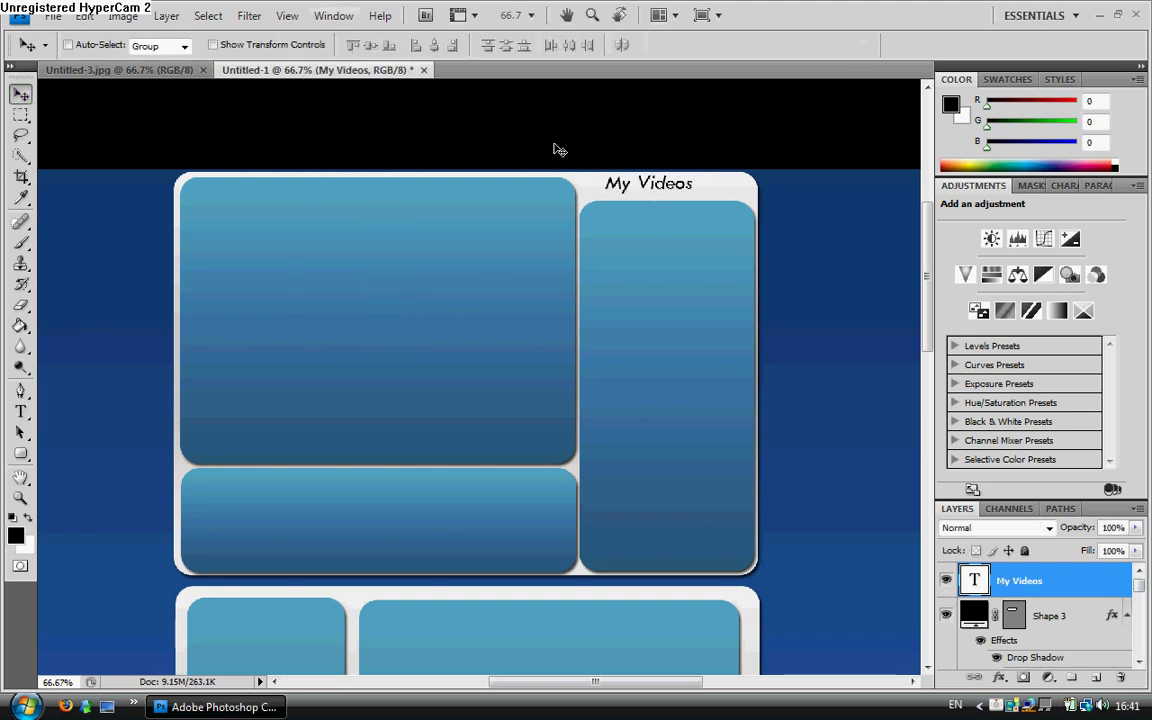
drag(619, 183, 630, 185)
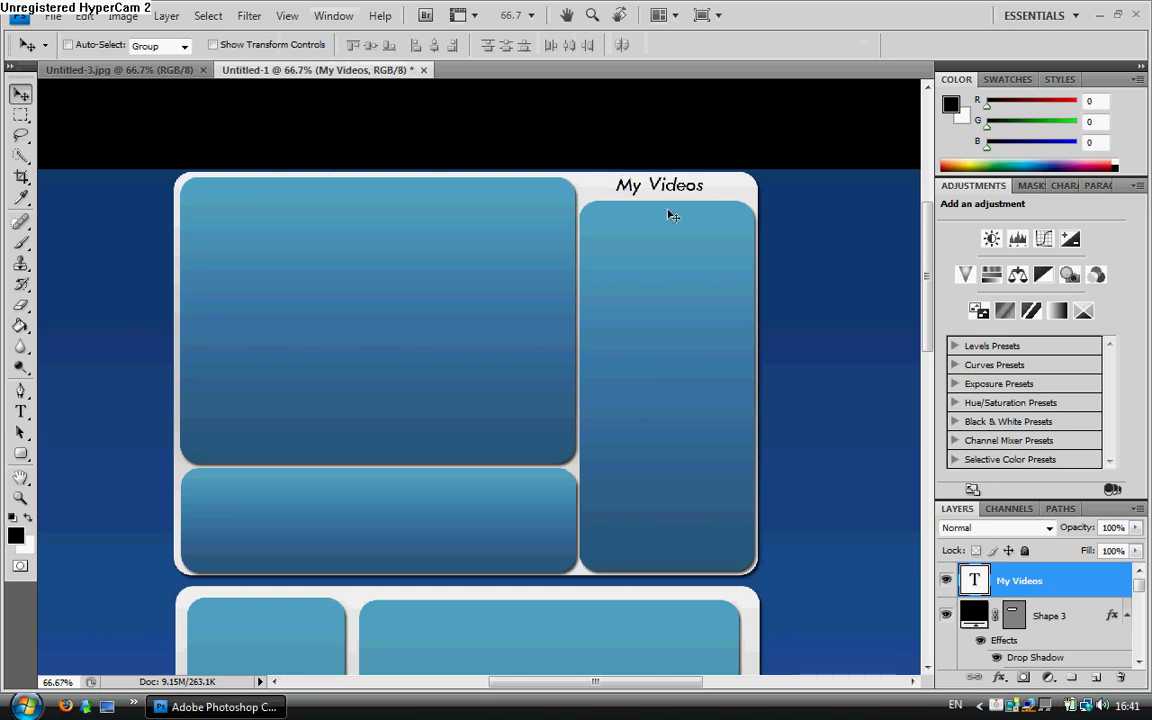
scroll(220, 460, down, 3)
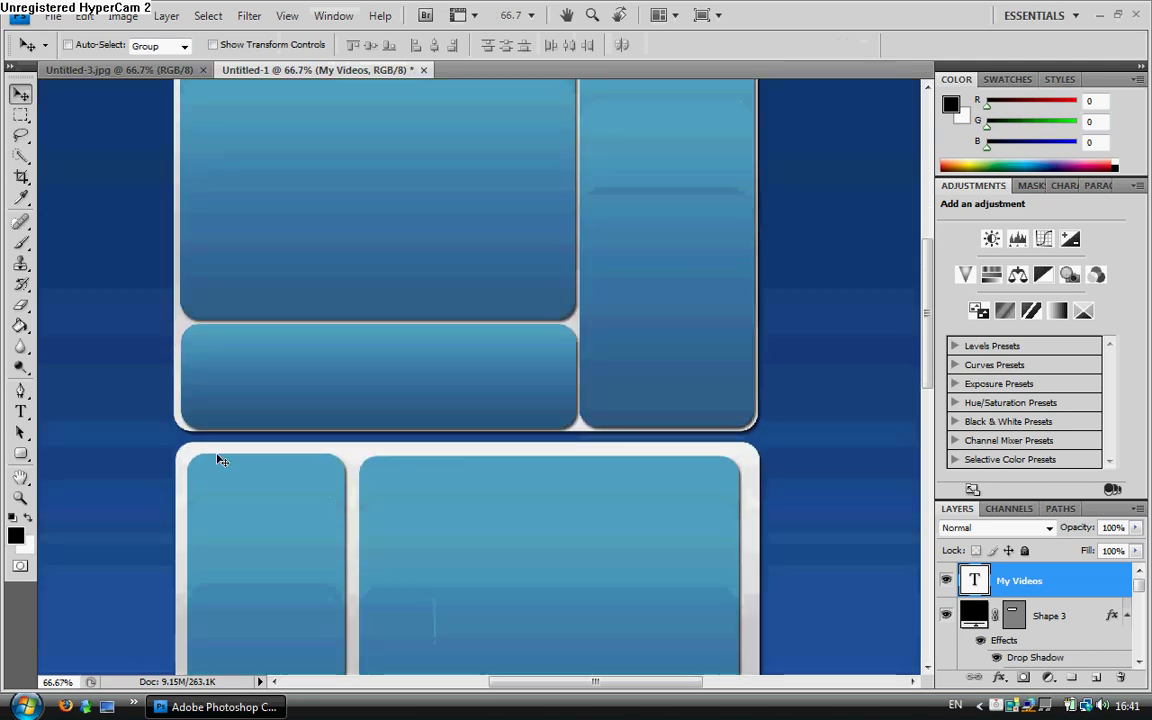
scroll(218, 445, down, 2)
scroll(337, 373, down, 3)
scroll(300, 330, up, 3)
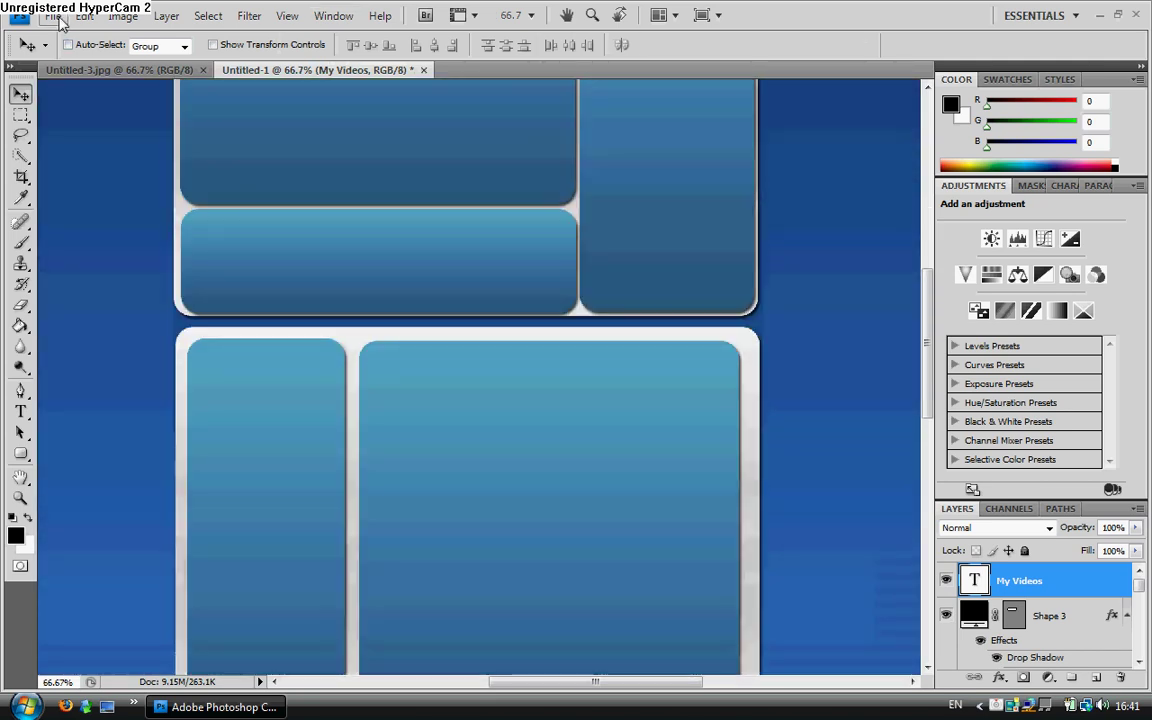
Save a copy to the Desktop as Untitled-1.jpg in JPEG format.
click(58, 18)
click(130, 257)
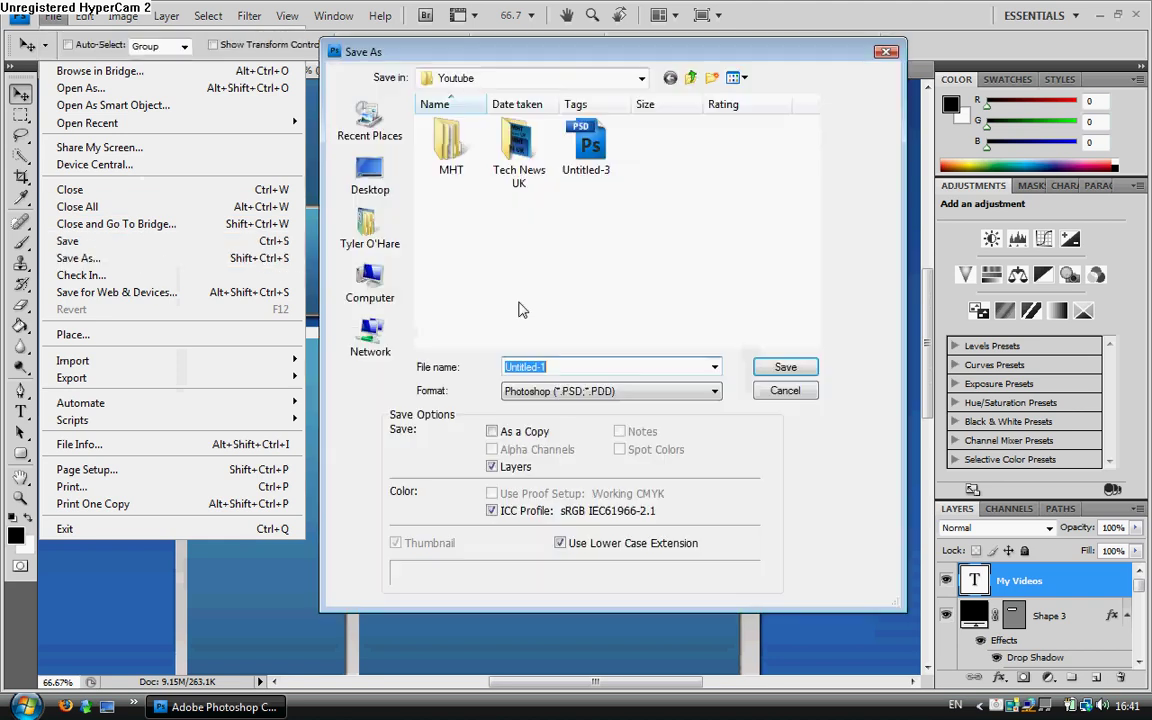
click(370, 175)
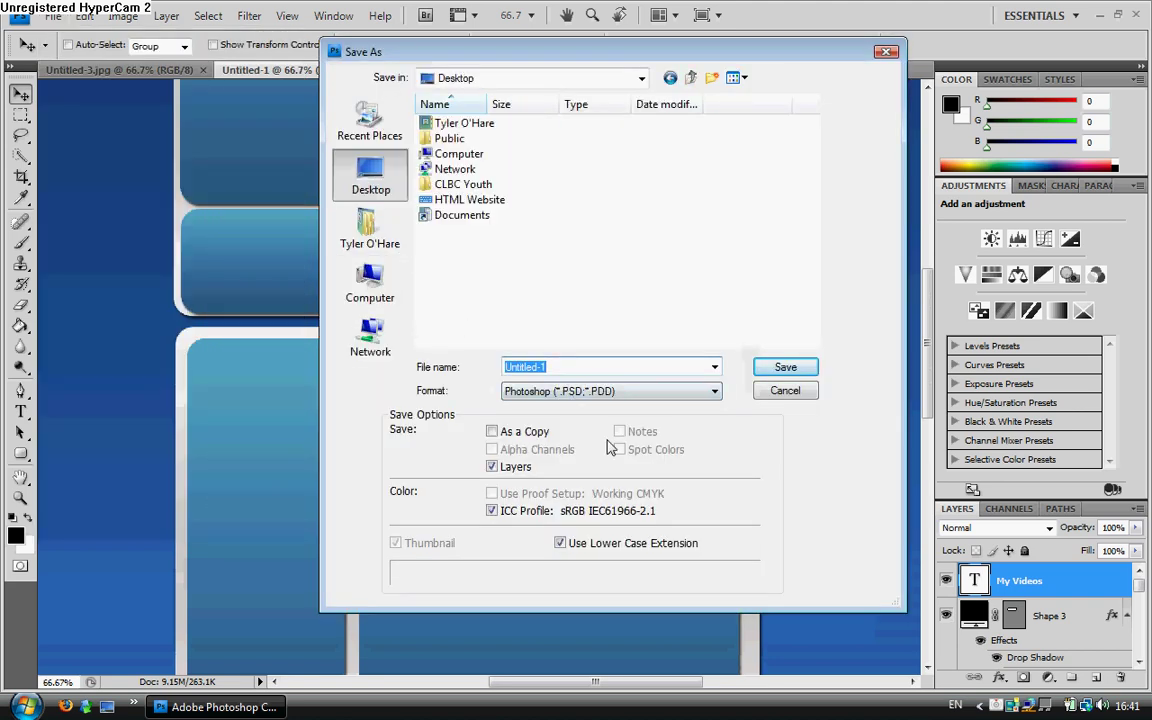
click(590, 391)
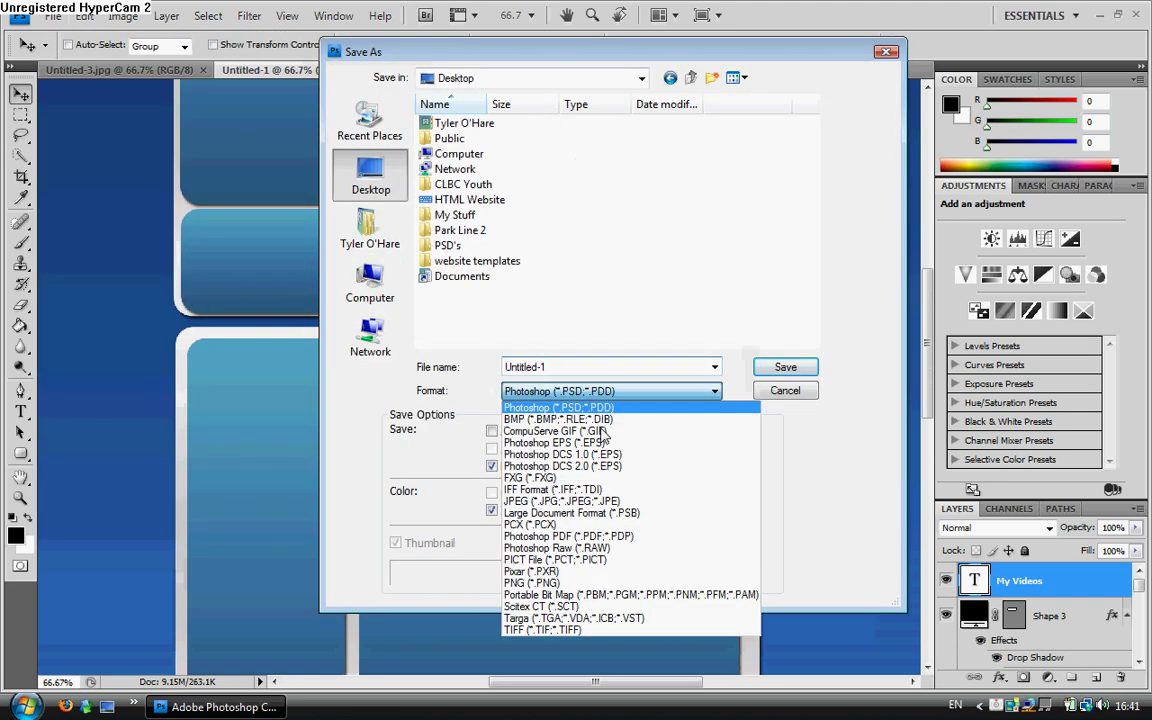
click(612, 511)
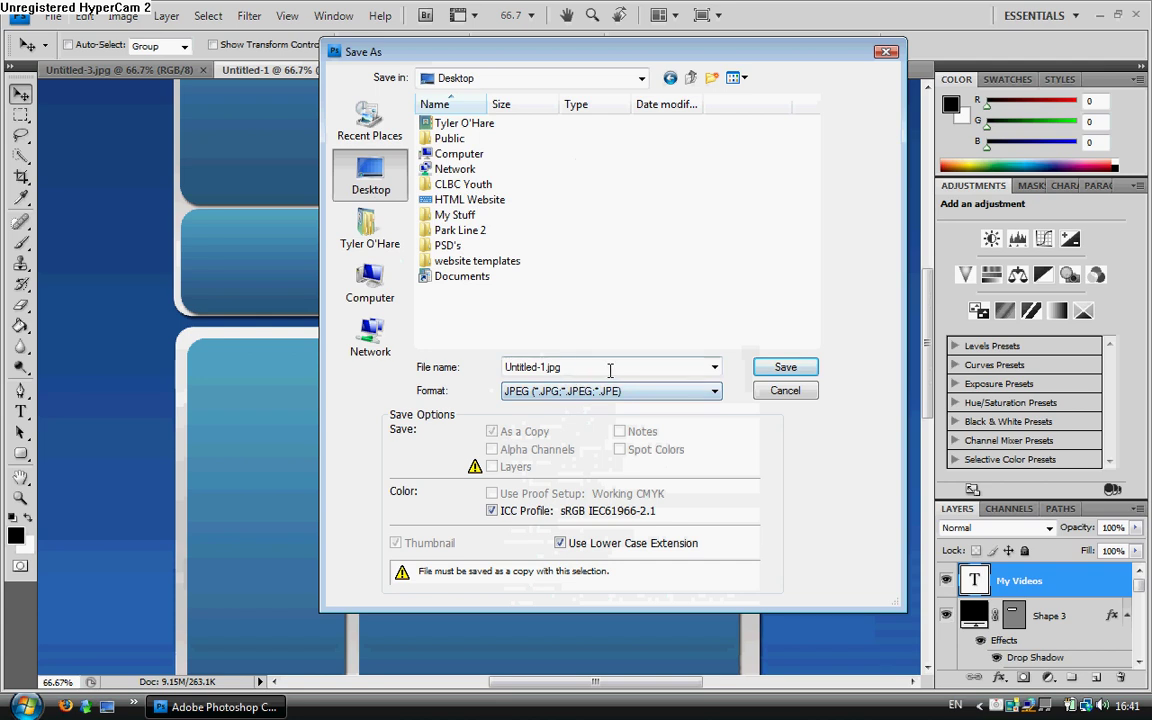
click(785, 369)
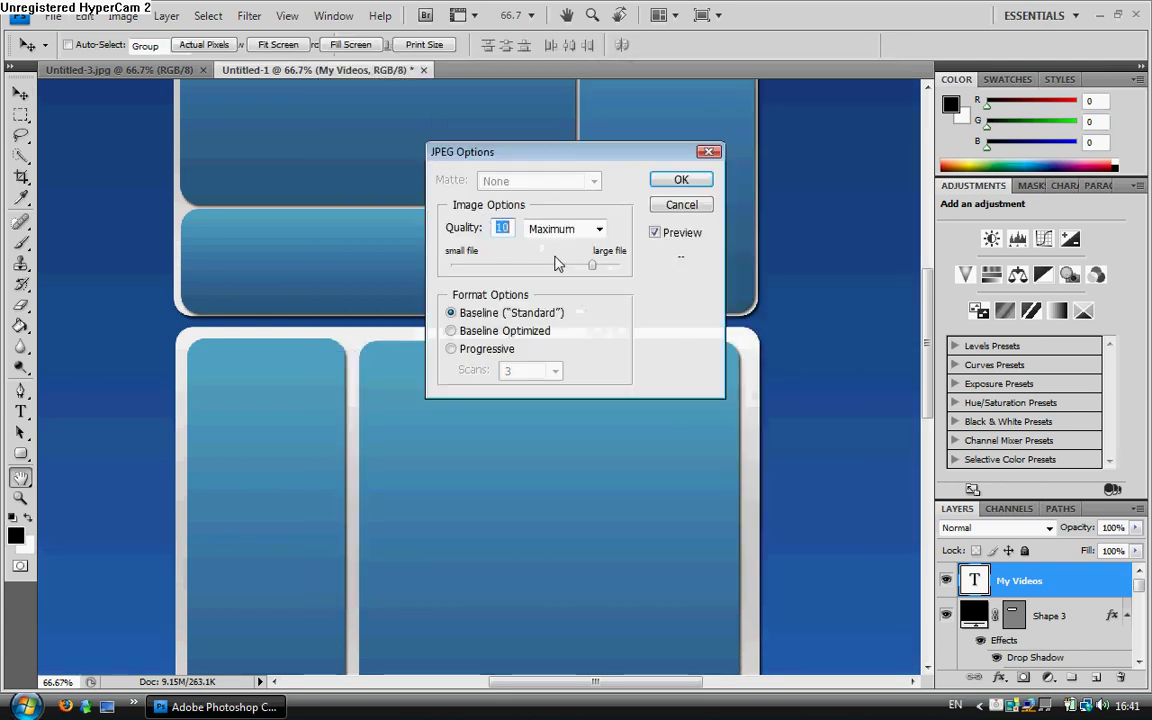
Set the JPEG quality to 10 (Maximum) and confirm.
click(507, 229)
key(Up)
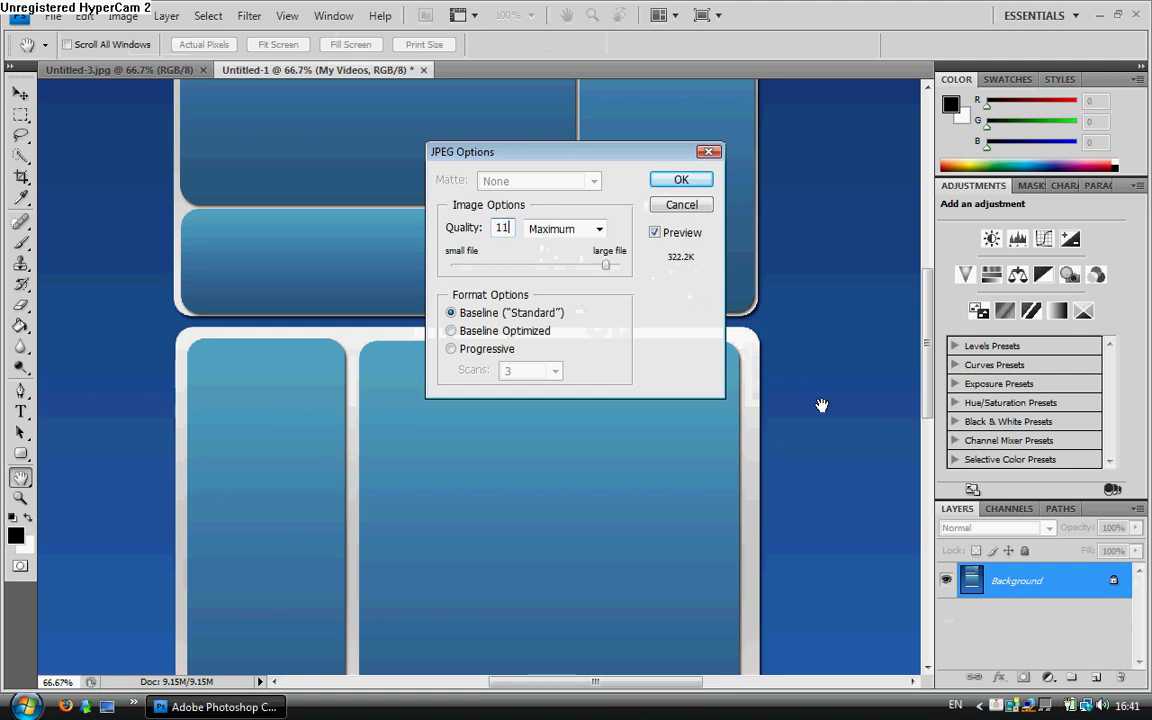
key(Down)
key(BackSpace)
text(0)
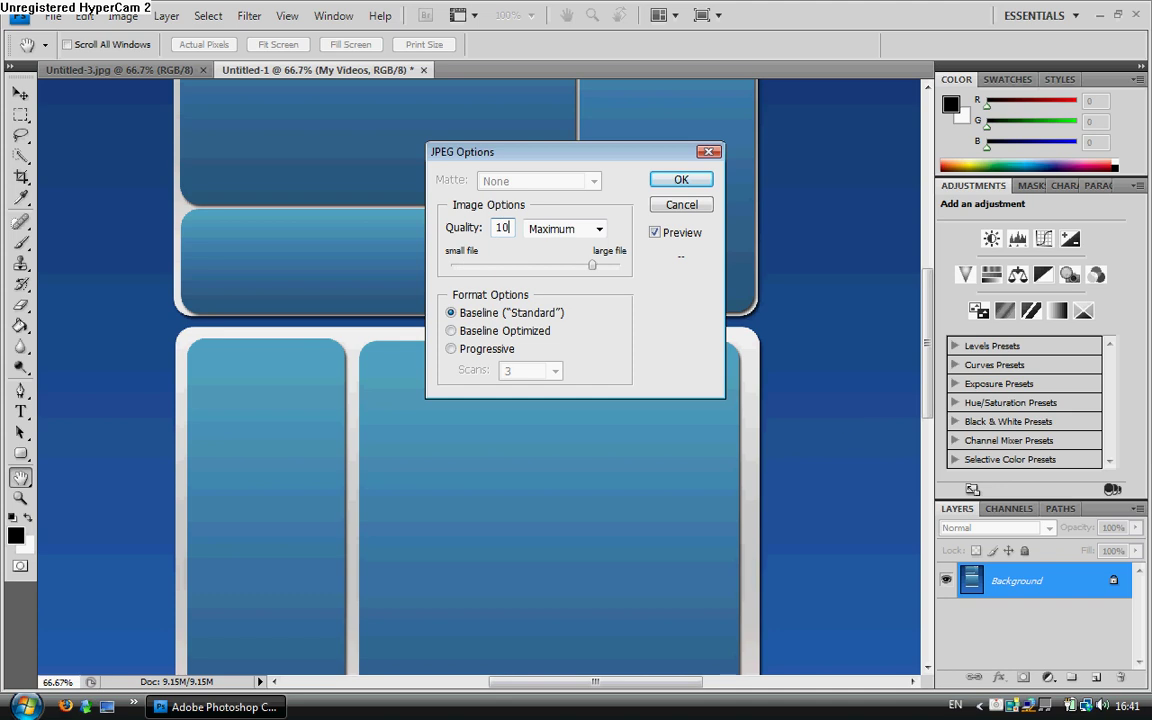
click(678, 180)
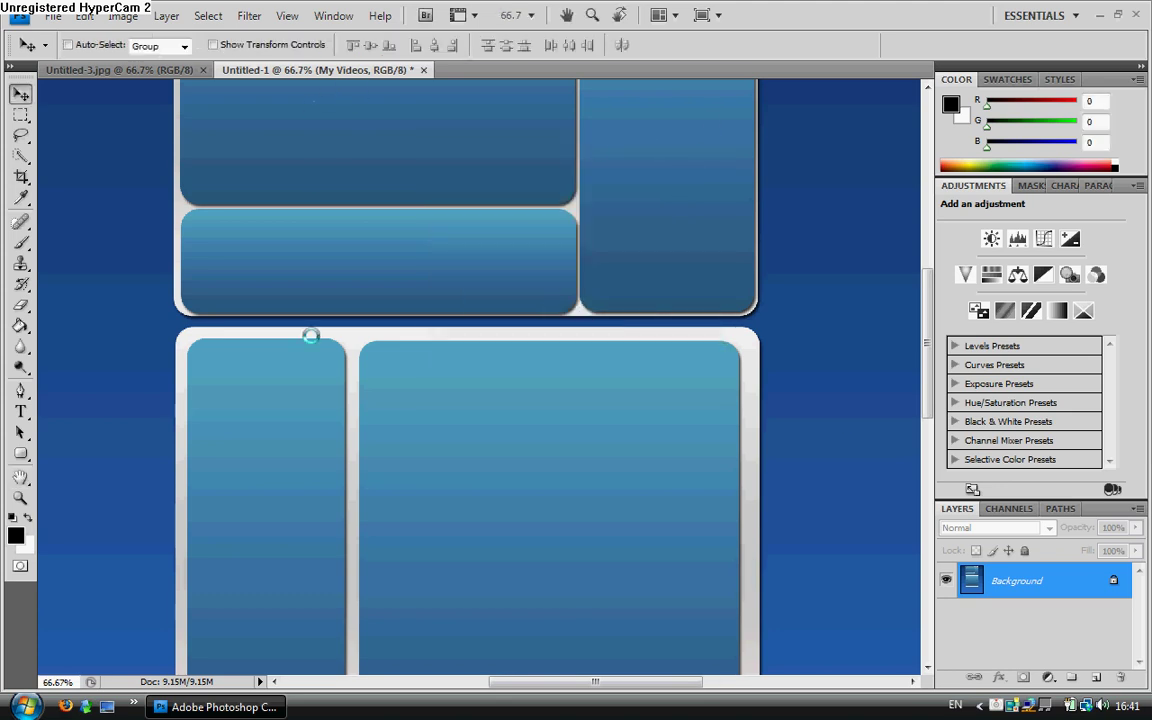
key(super)
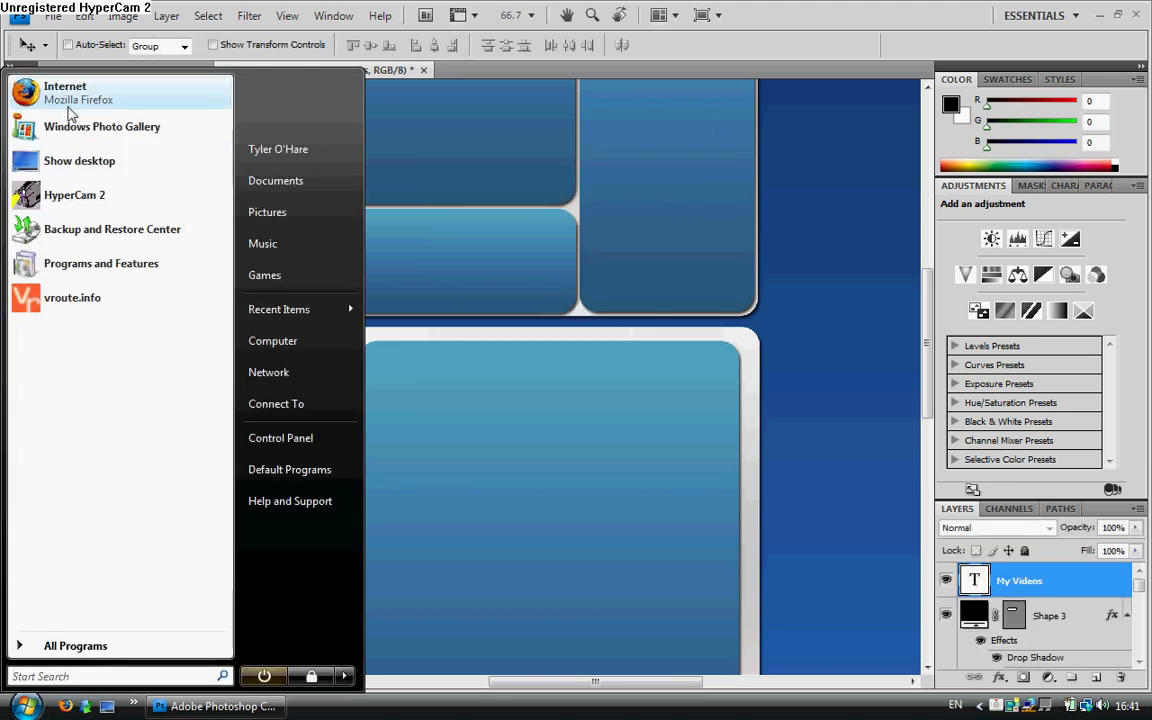
click(62, 95)
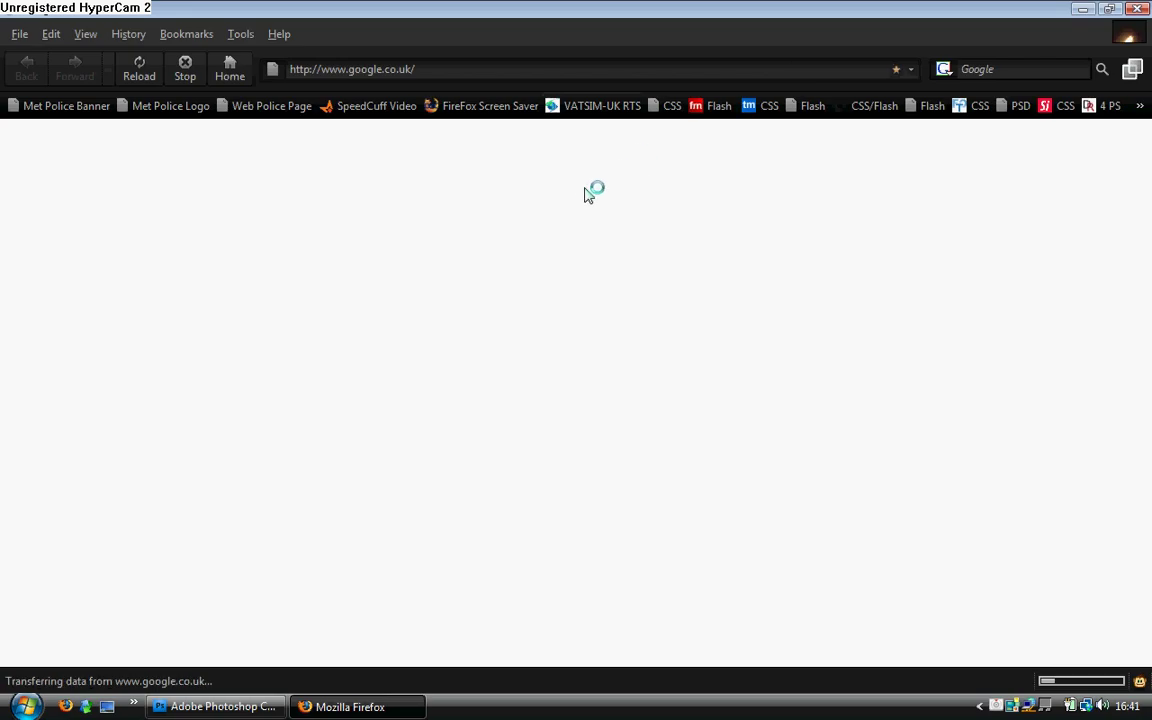
click(461, 67)
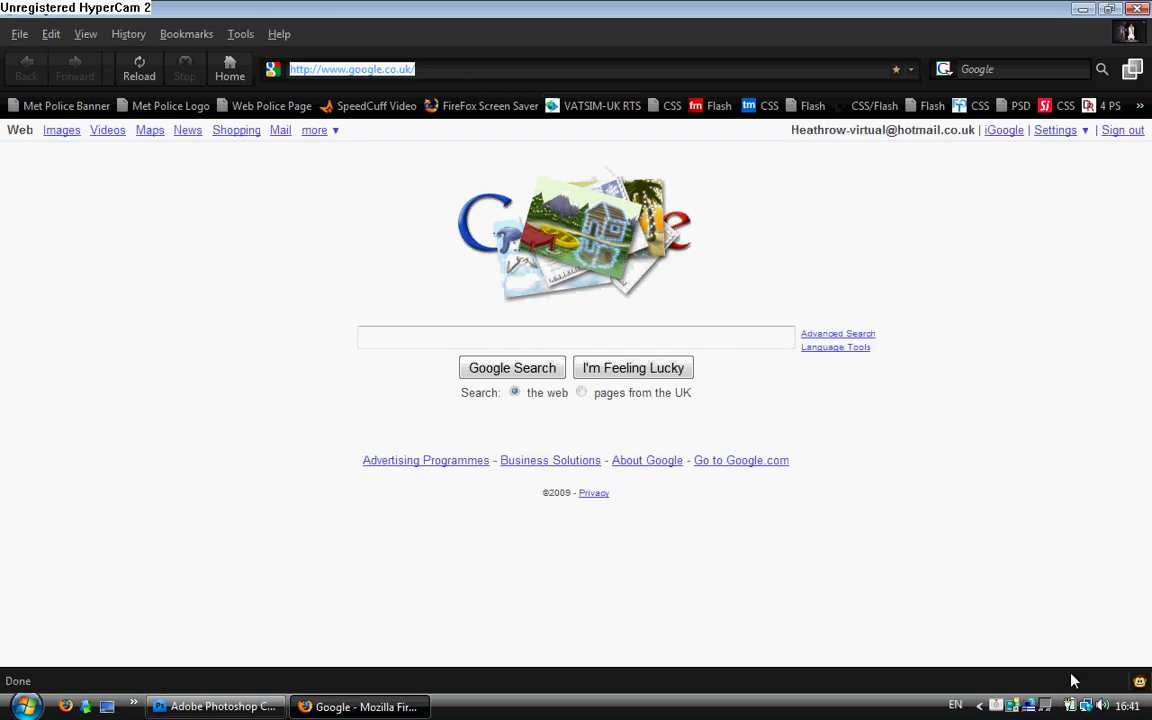
text(www.you)
key(Down)
key(Return)
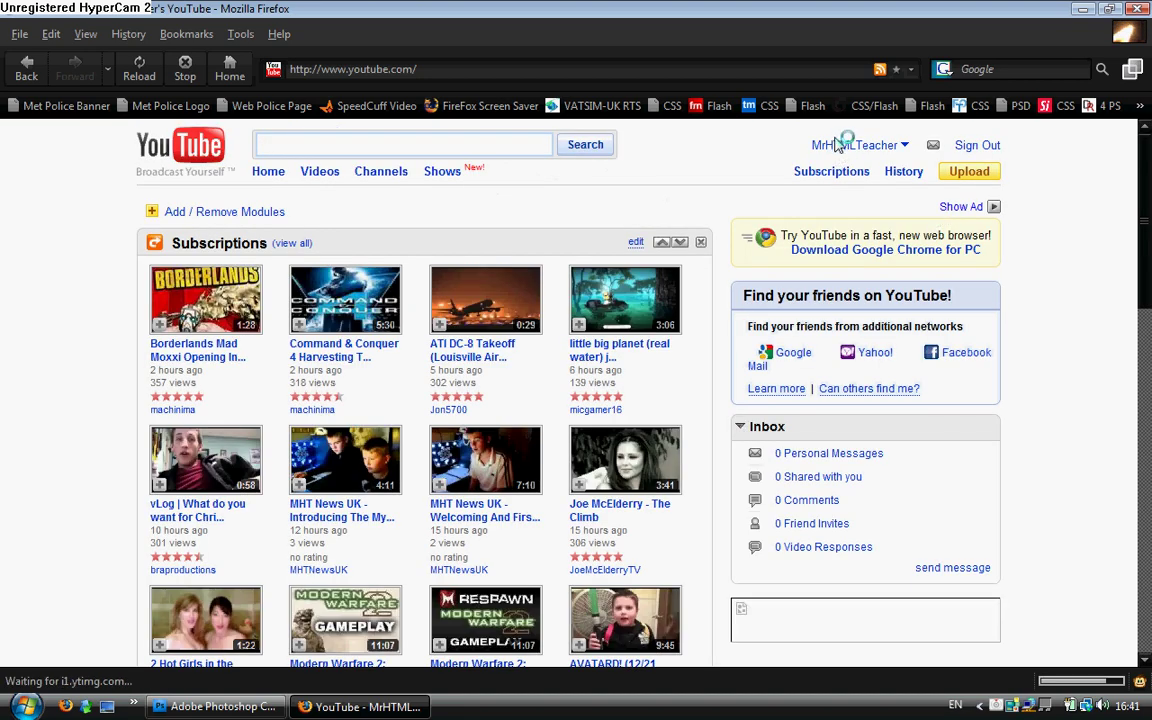
Open the channel's theme settings and remove the existing background image.
click(838, 146)
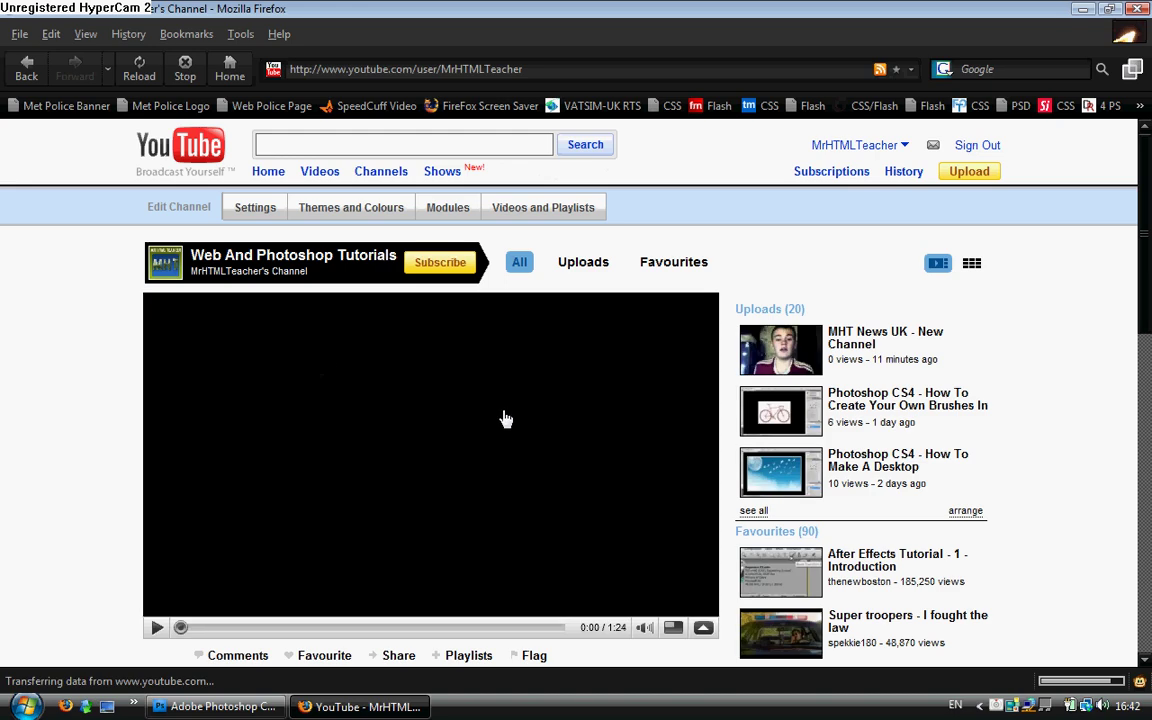
click(324, 210)
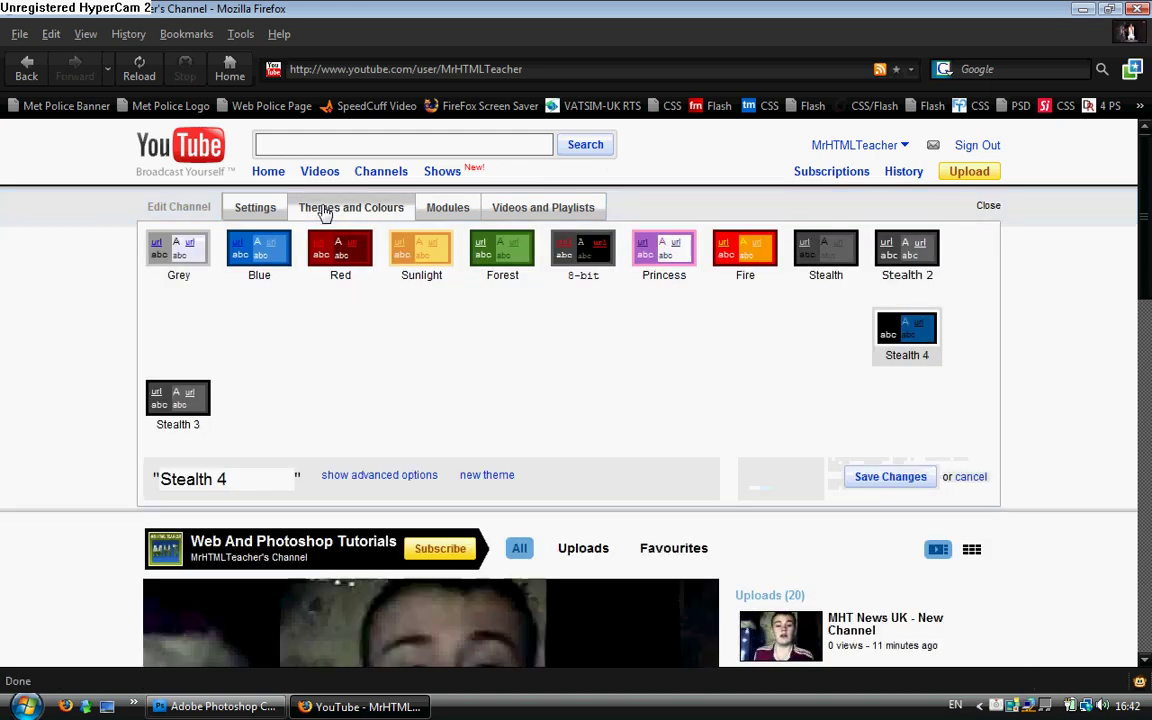
click(365, 477)
scroll(500, 472, down, 5)
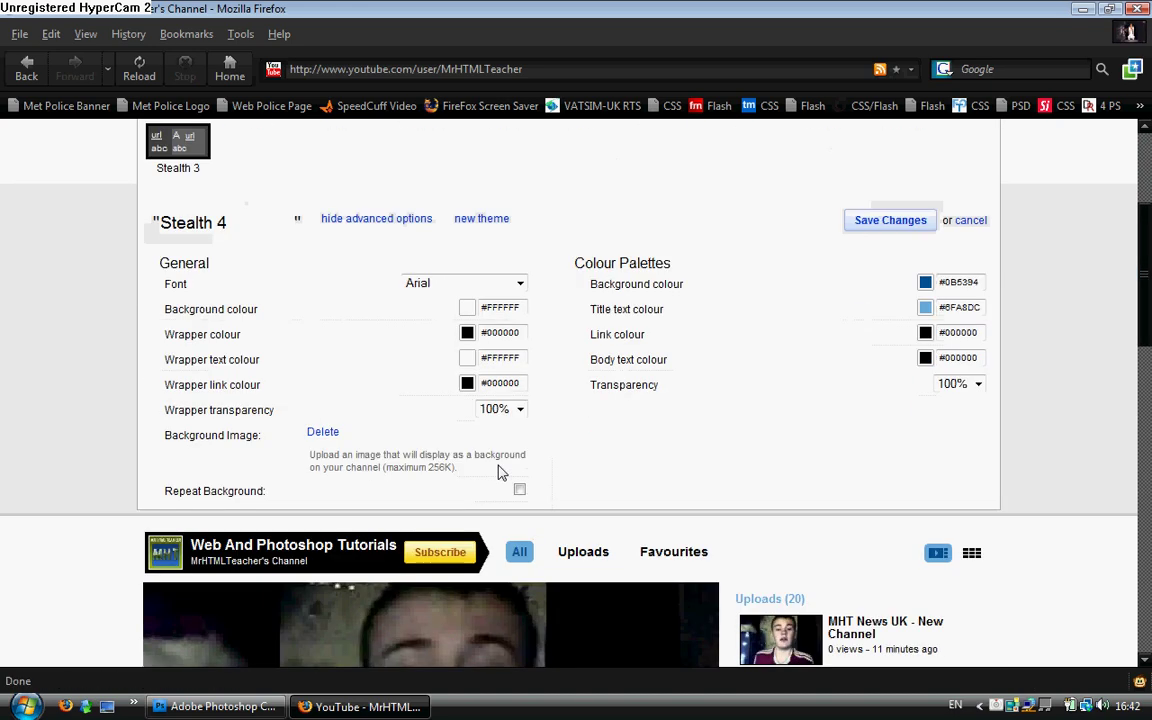
click(322, 432)
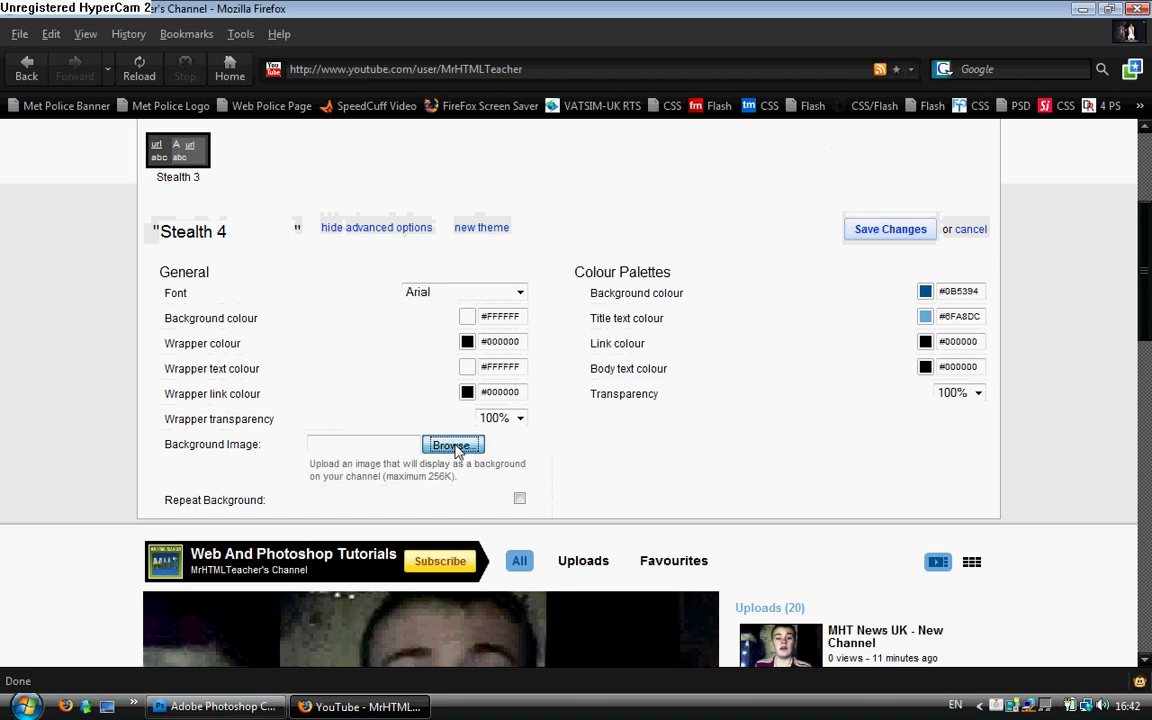
Browse to the Desktop folder in the file upload dialog to locate Untitled-1.
click(460, 447)
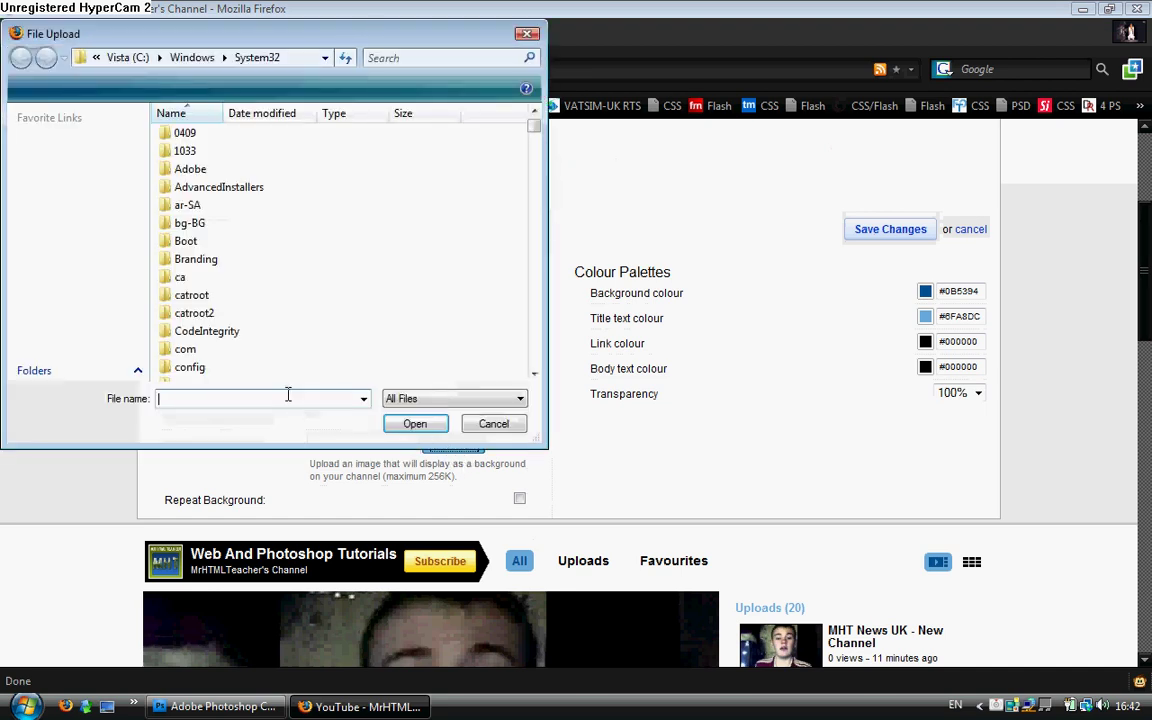
click(55, 202)
click(782, 375)
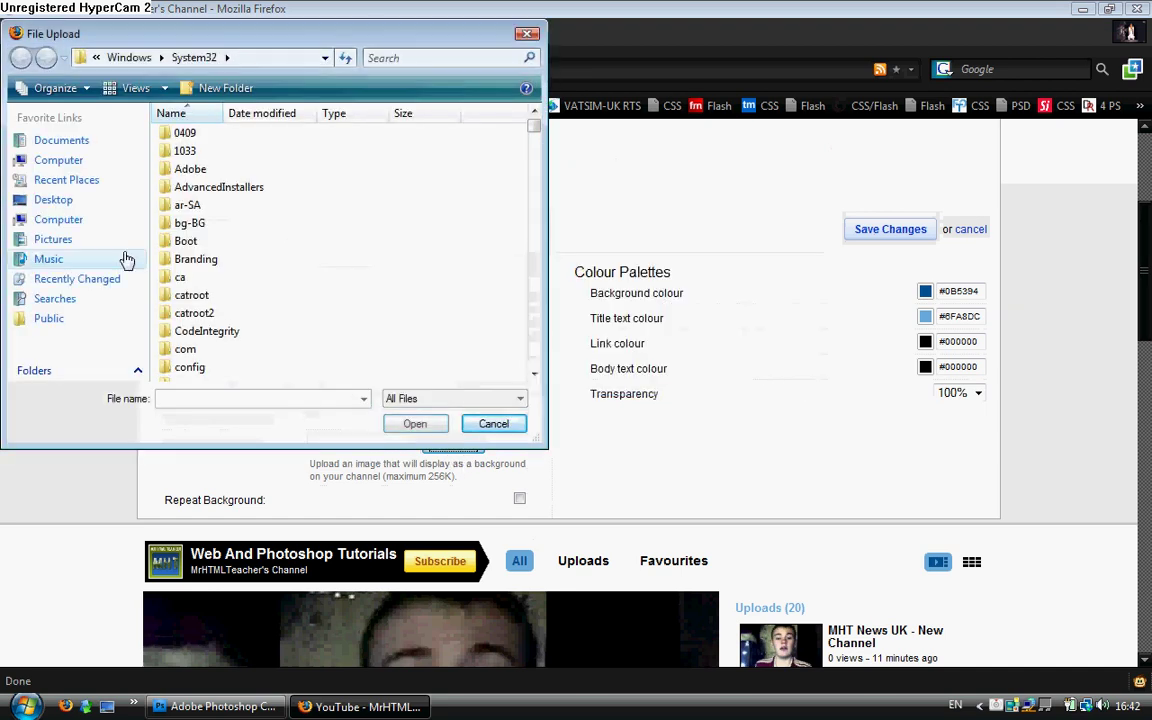
click(60, 201)
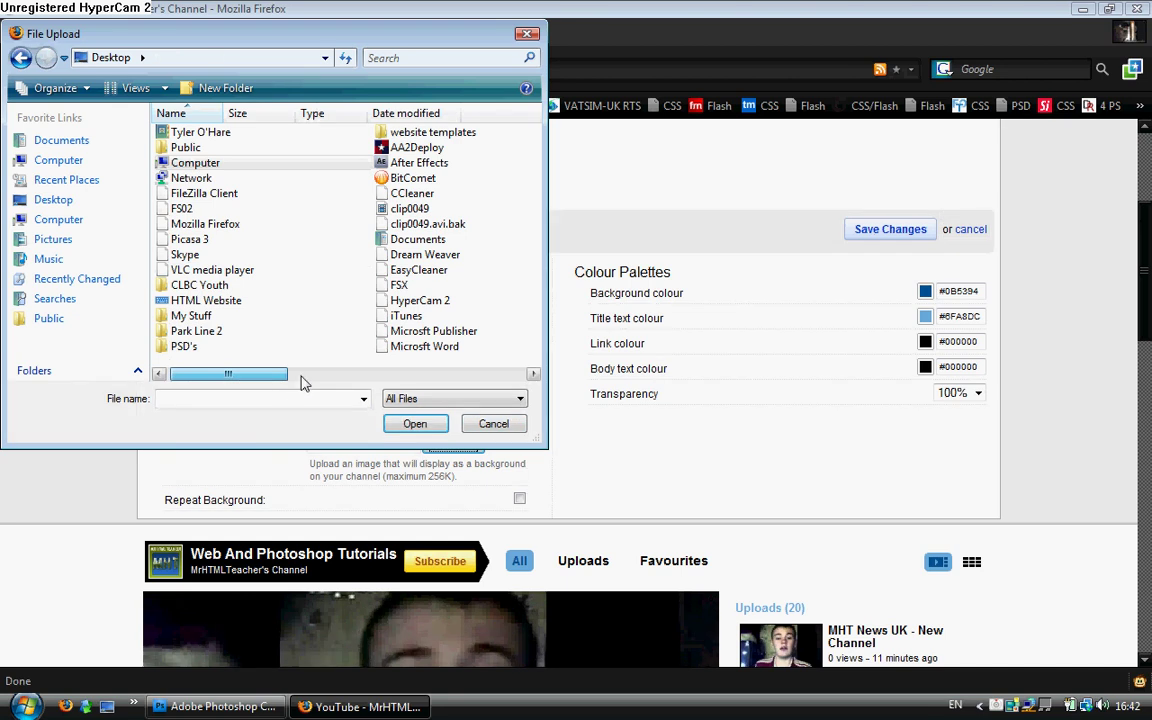
drag(449, 382, 352, 376)
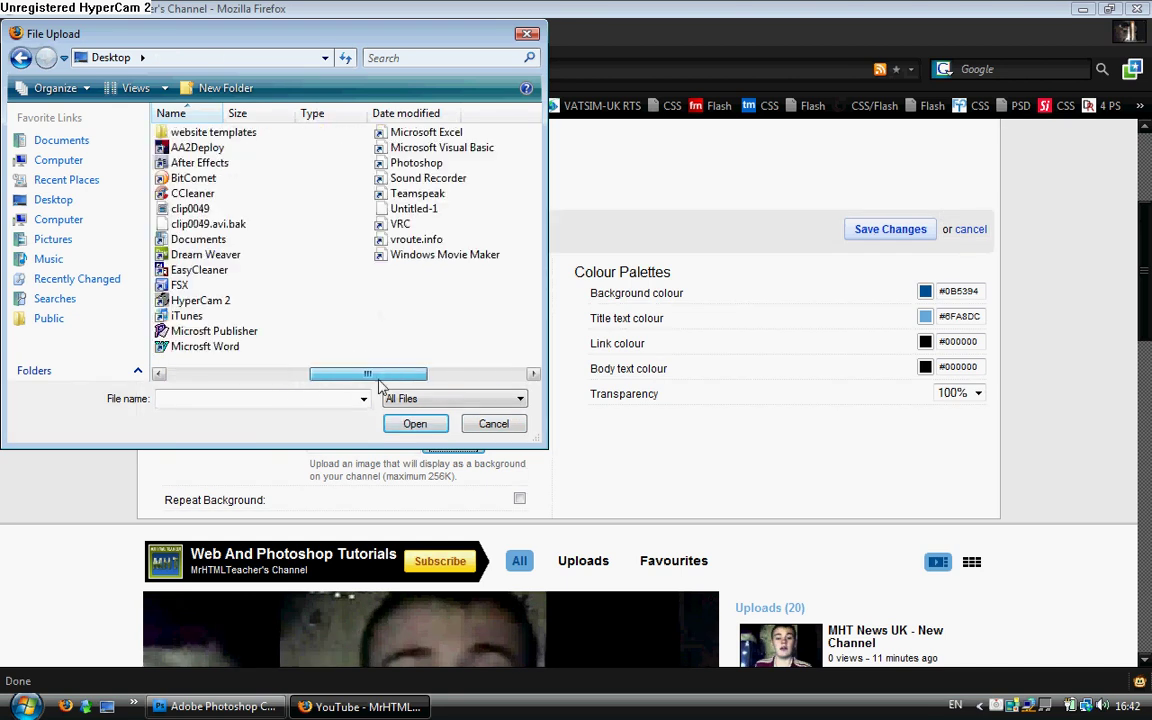
Upload Untitled-1 from the Desktop as the channel background image.
double_click(413, 208)
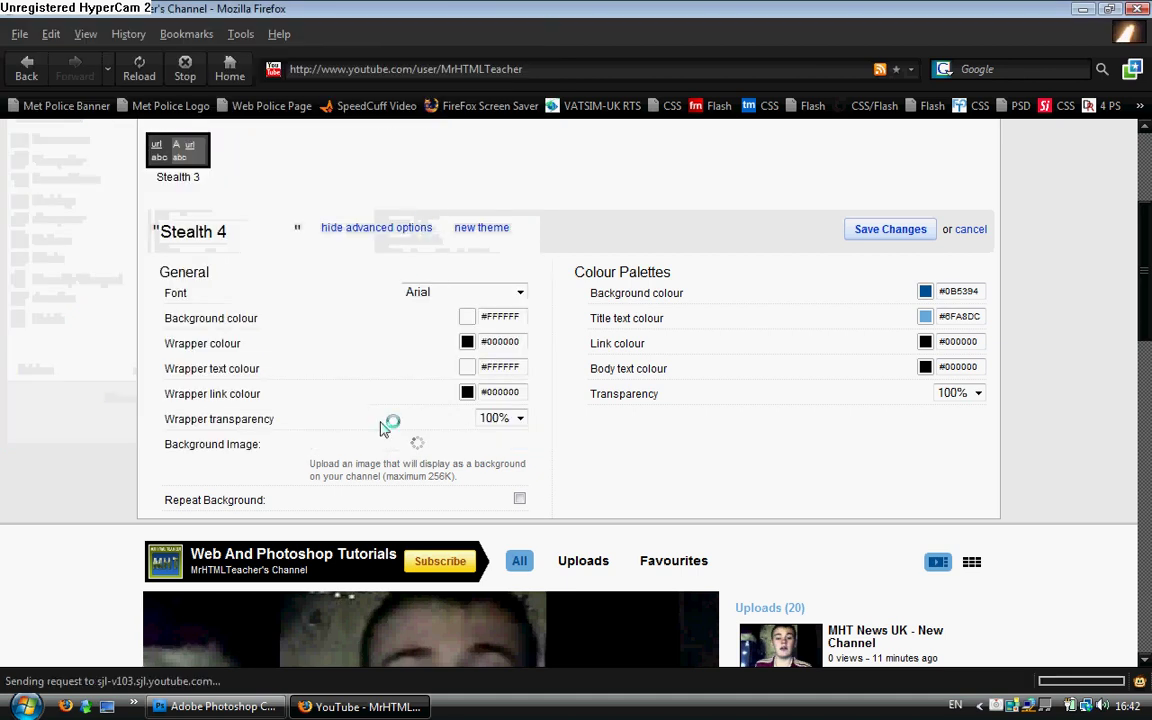
scroll(594, 550, down, 6)
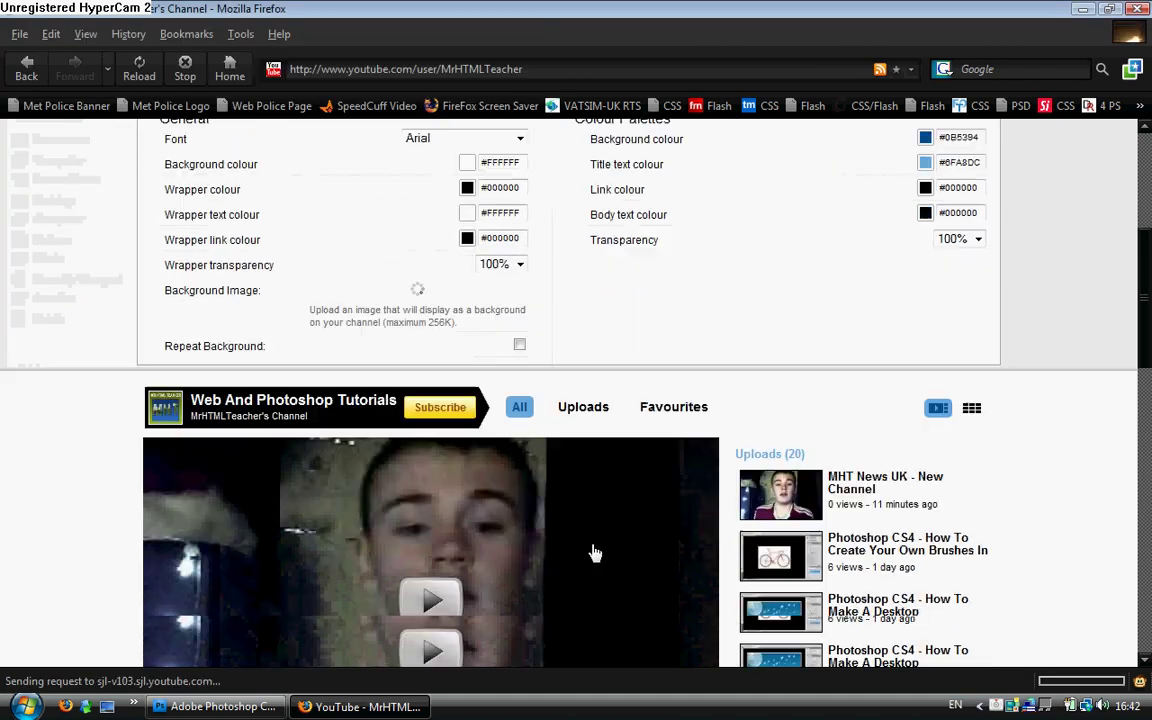
scroll(592, 528, down, 14)
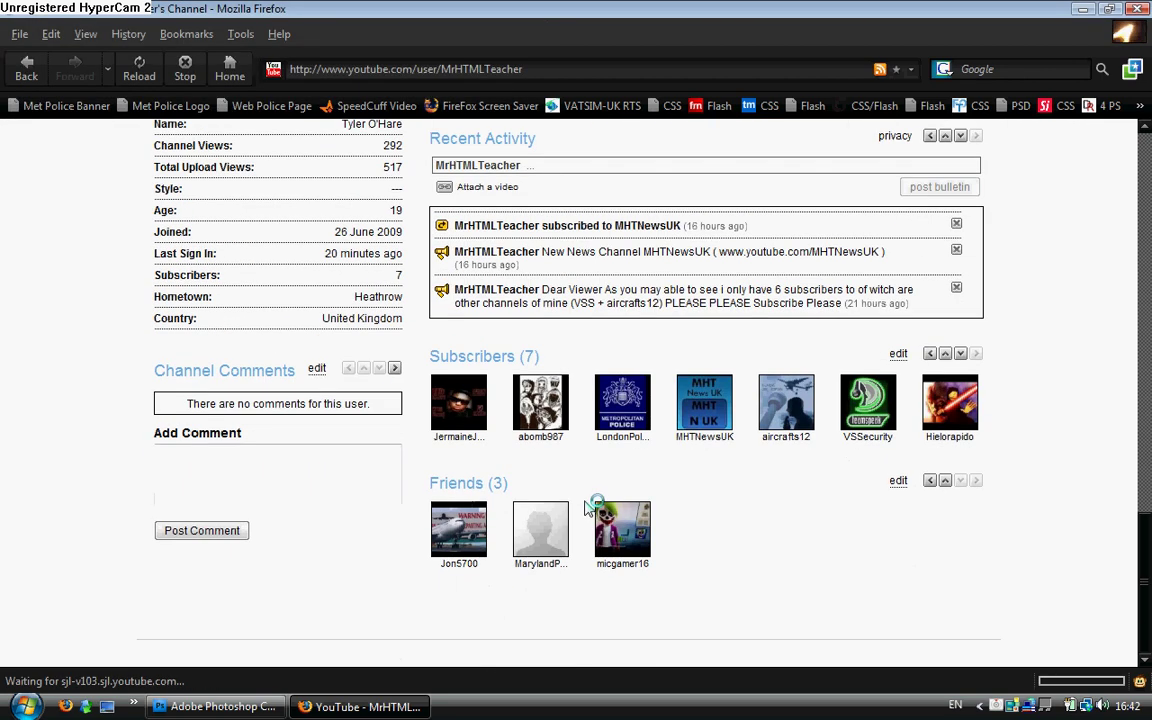
scroll(433, 457, up, 8)
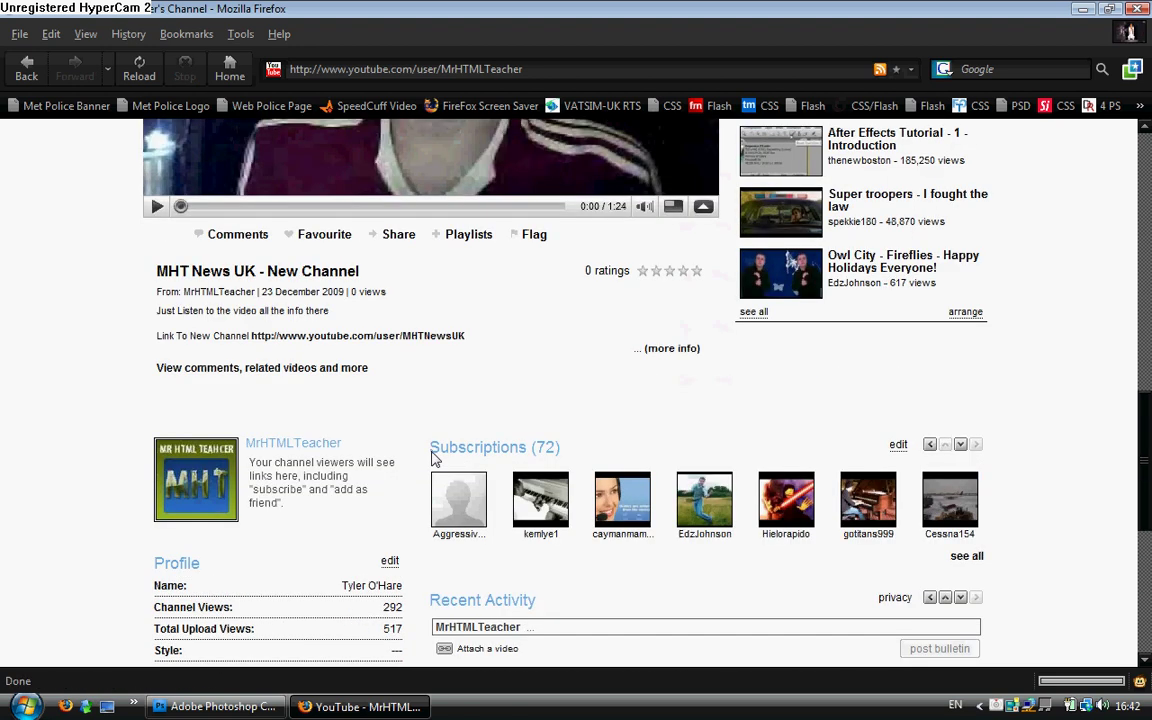
Scroll through the channel page to review the new blue panel background.
scroll(392, 437, down, 3)
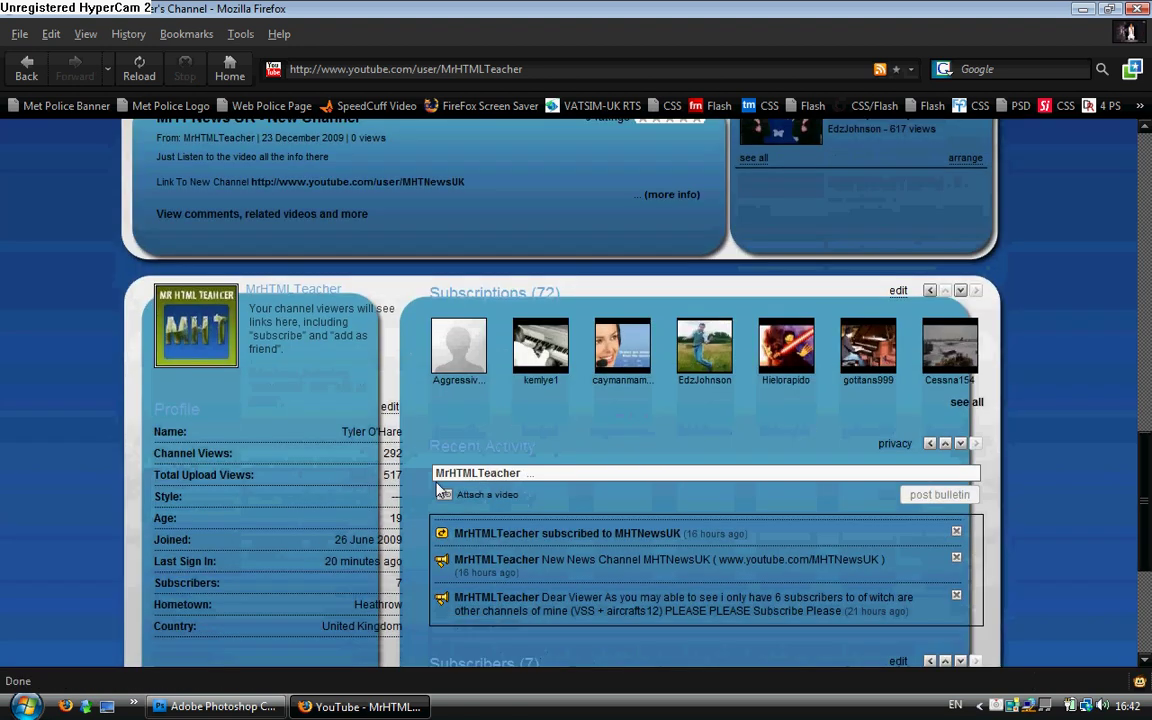
scroll(466, 357, down, 5)
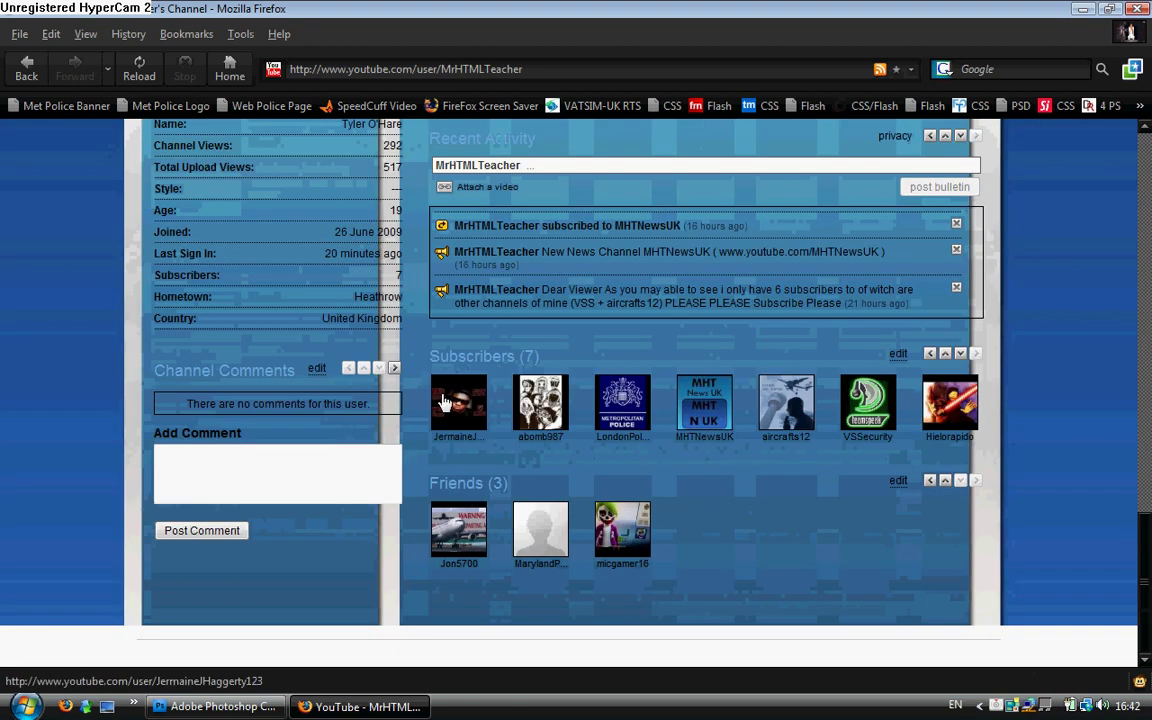
scroll(410, 540, up, 2)
scroll(410, 540, up, 4)
scroll(478, 424, up, 2)
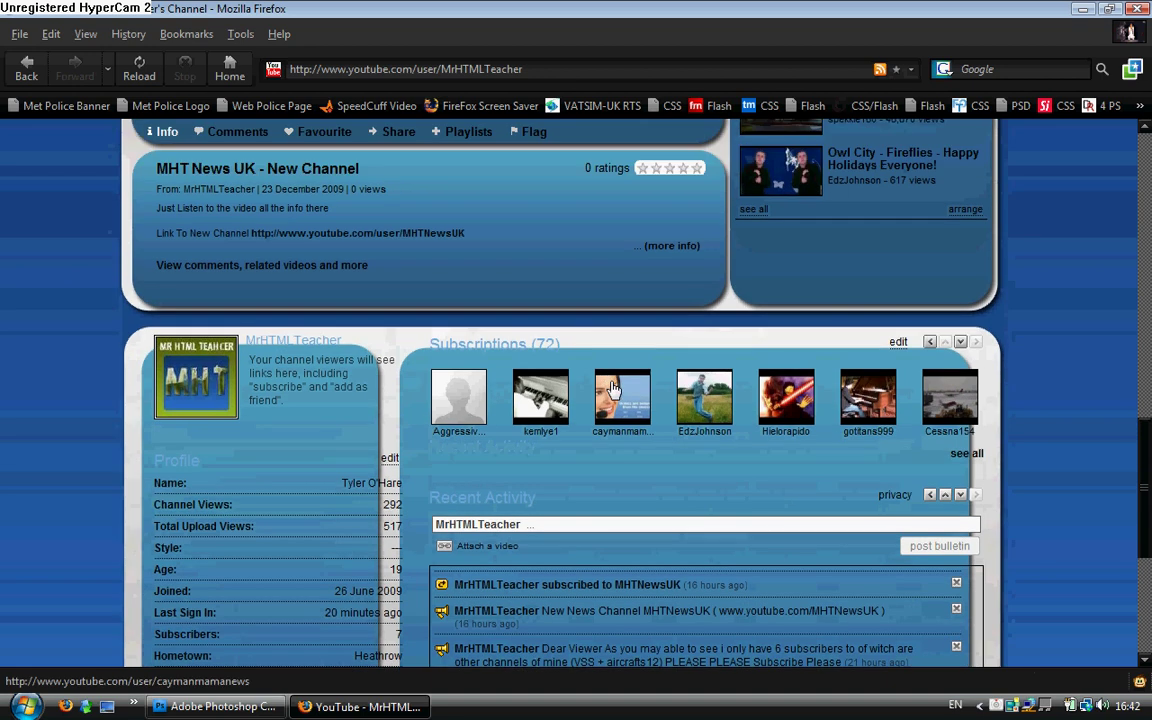
scroll(825, 481, up, 2)
scroll(820, 495, up, 7)
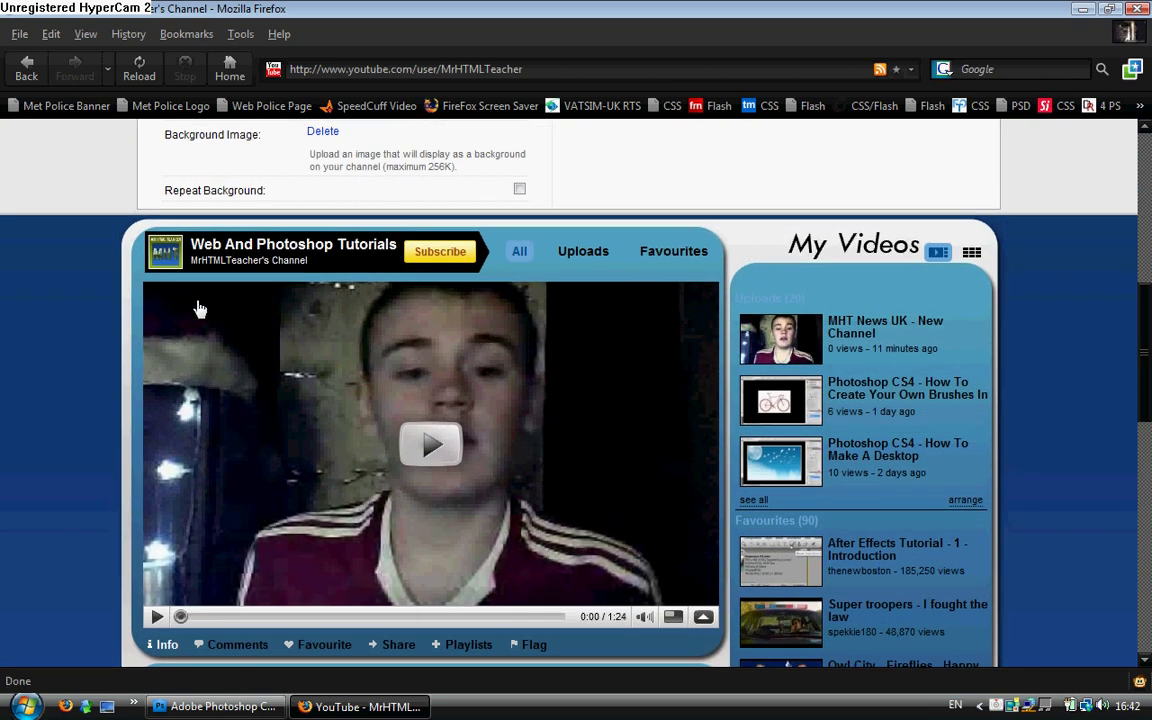
scroll(510, 330, down, 8)
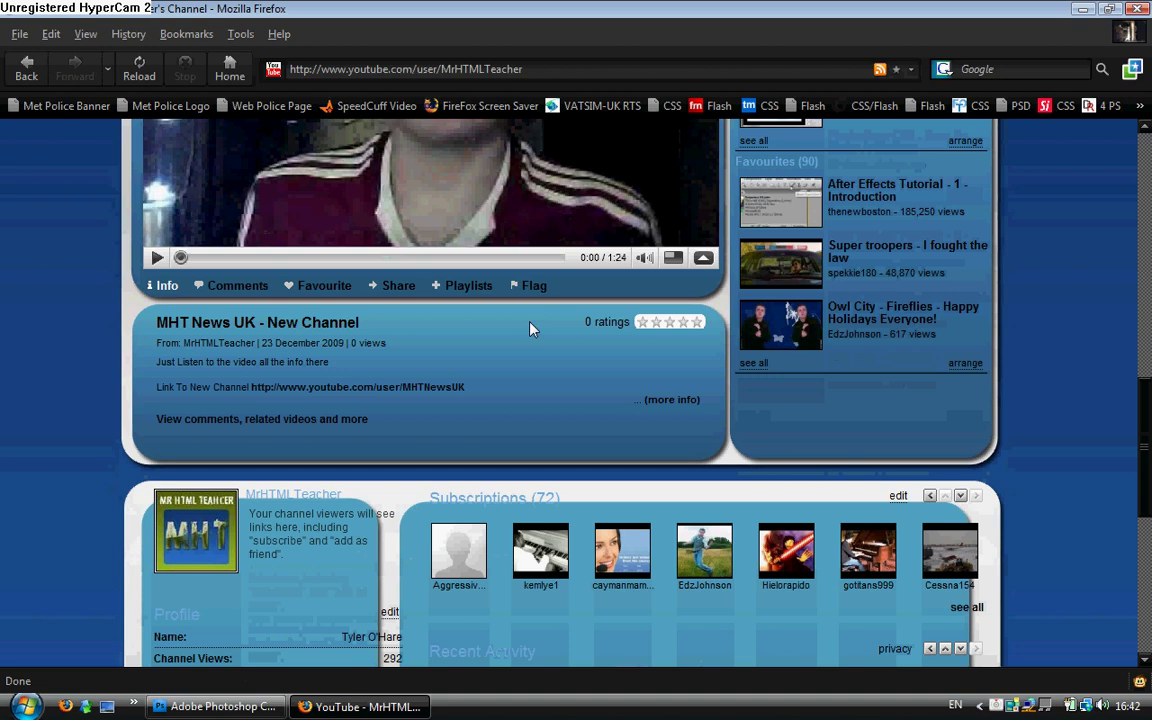
scroll(538, 345, up, 10)
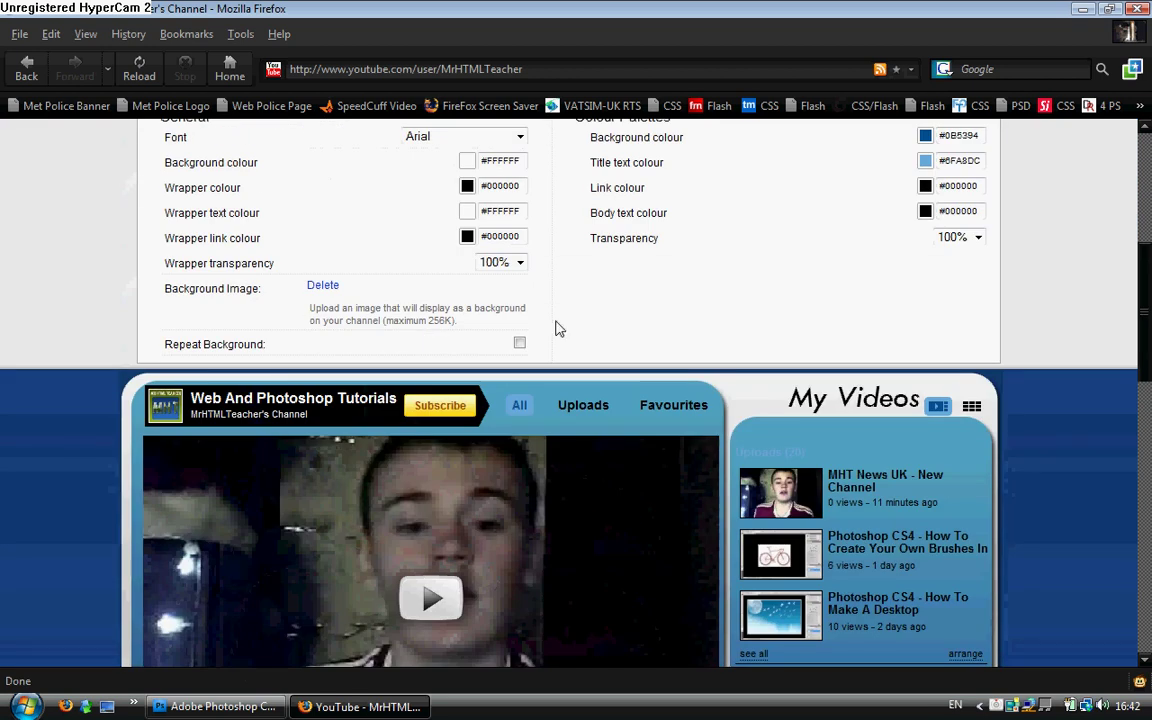
scroll(552, 310, up, 1)
scroll(610, 510, down, 4)
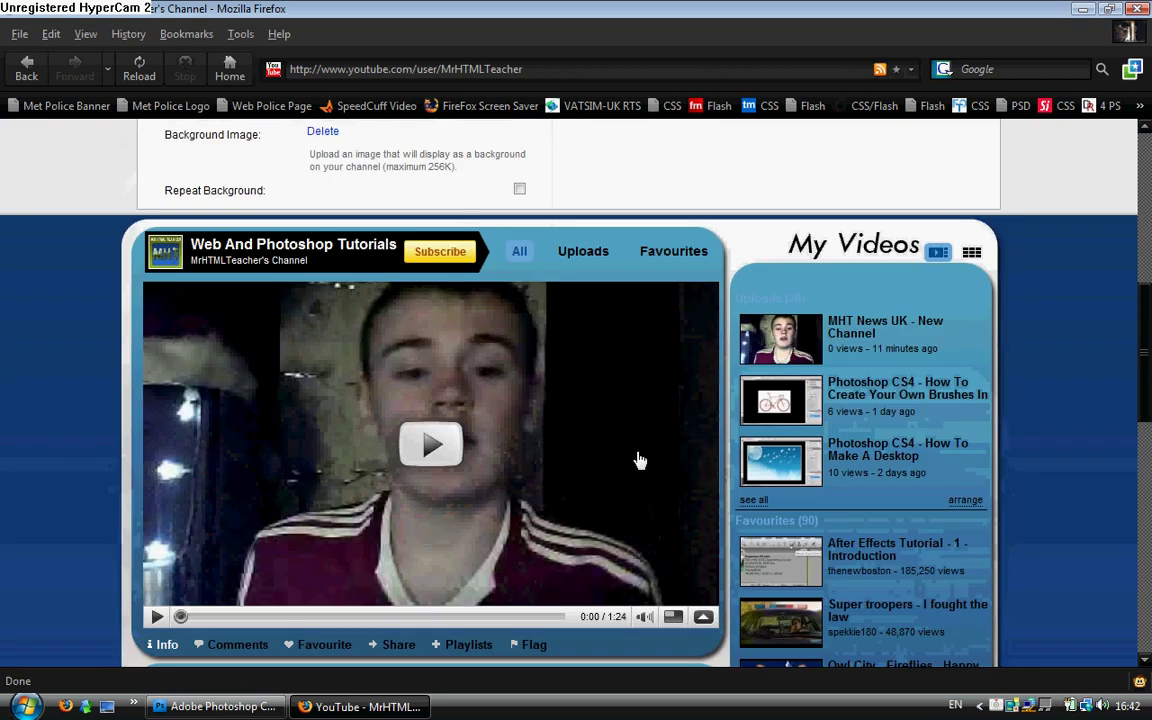
scroll(590, 400, up, 3)
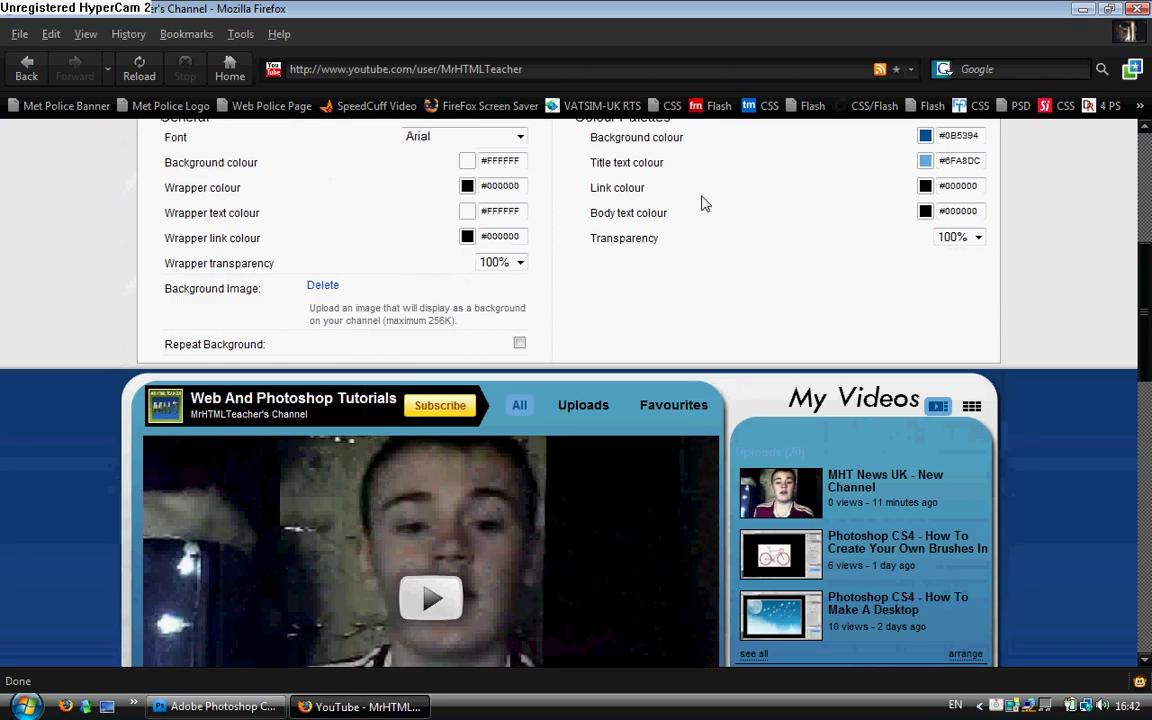
scroll(655, 282, down, 10)
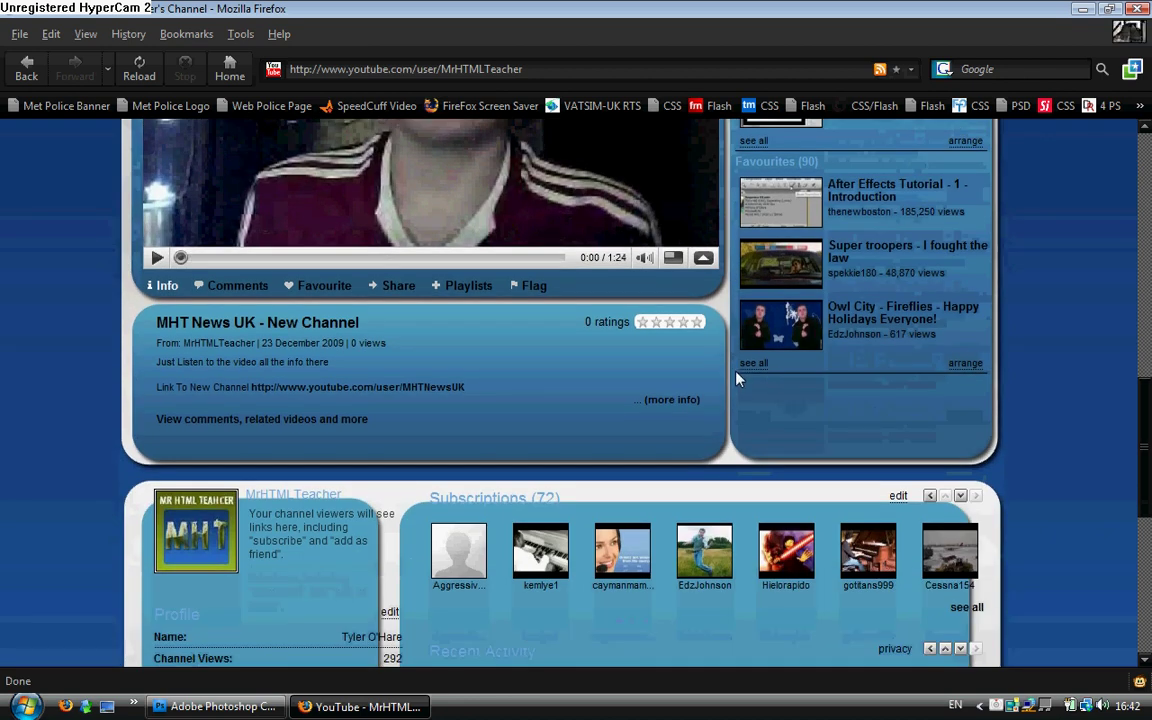
scroll(376, 407, down, 10)
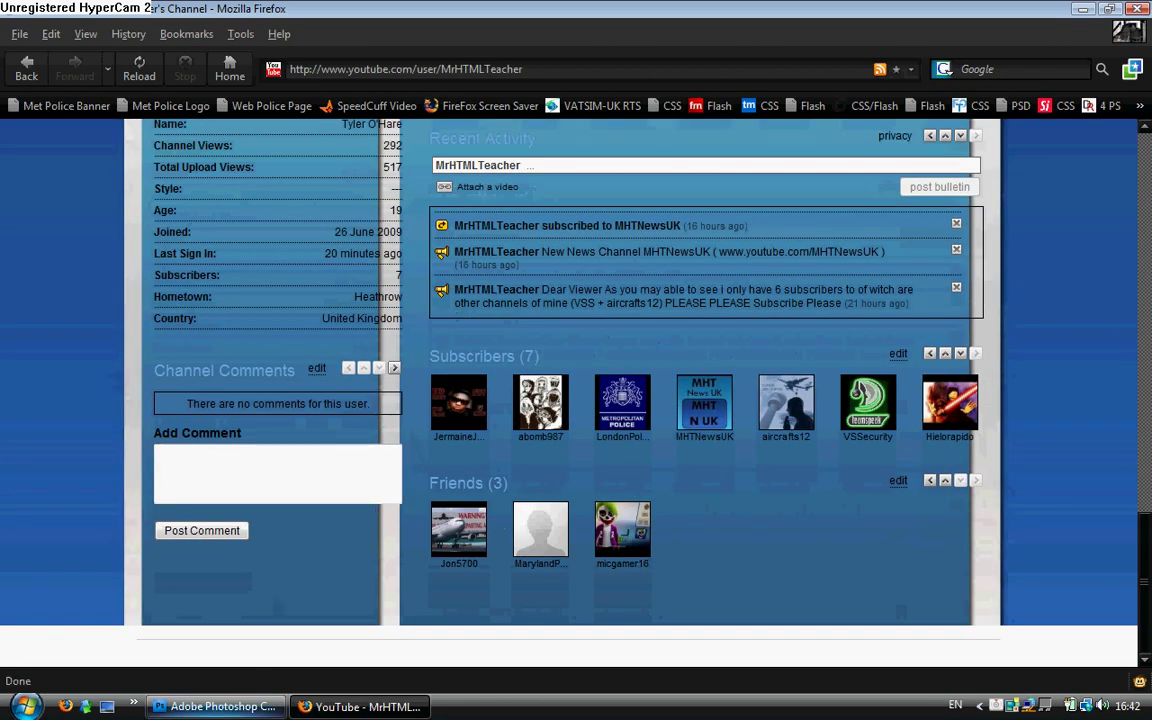
key(alt+Tab)
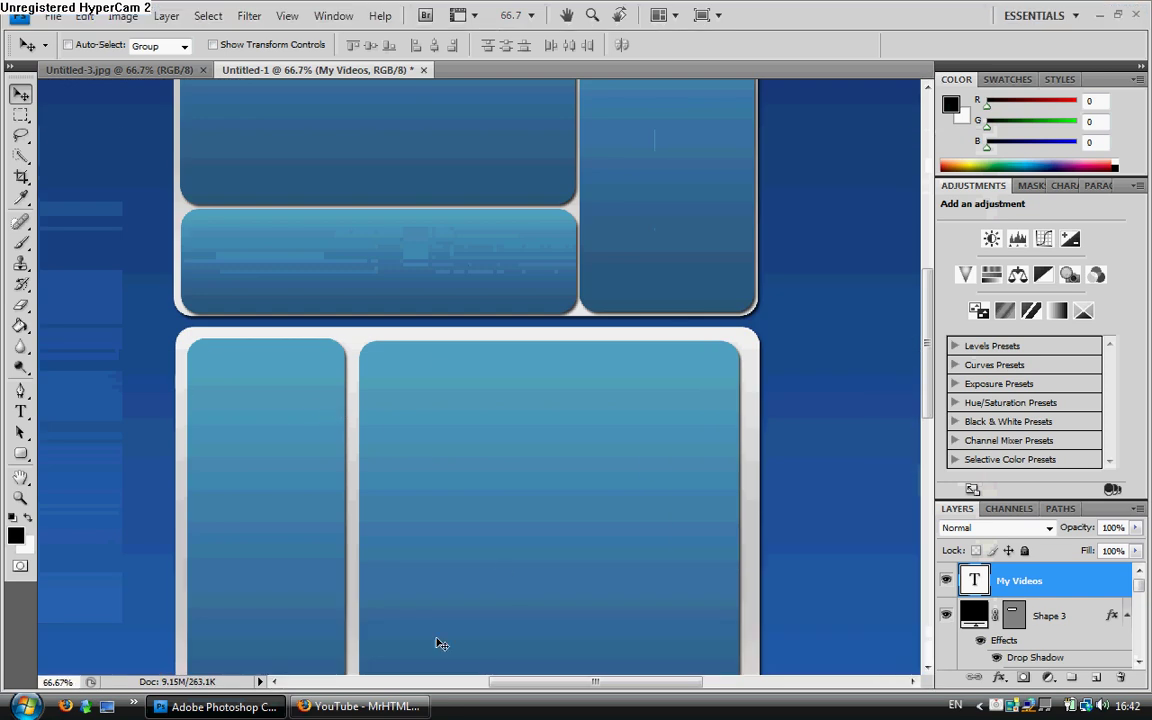
key(alt+Tab)
scroll(531, 397, up, 5)
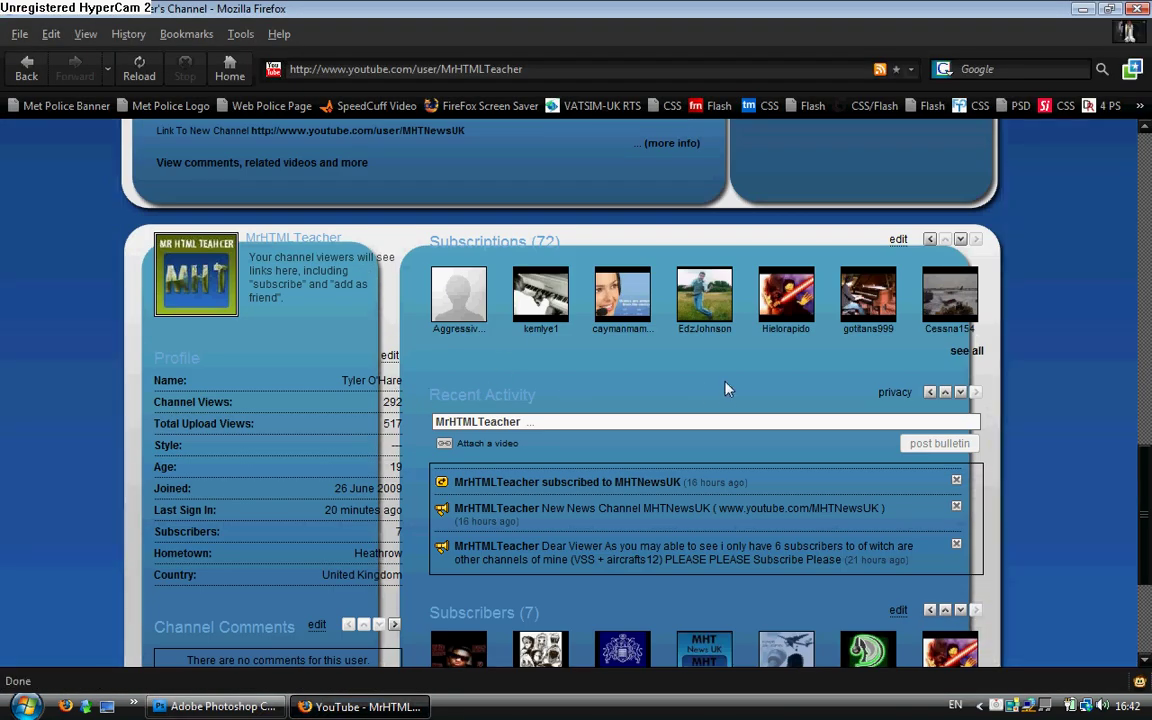
scroll(660, 403, up, 5)
scroll(660, 403, up, 7)
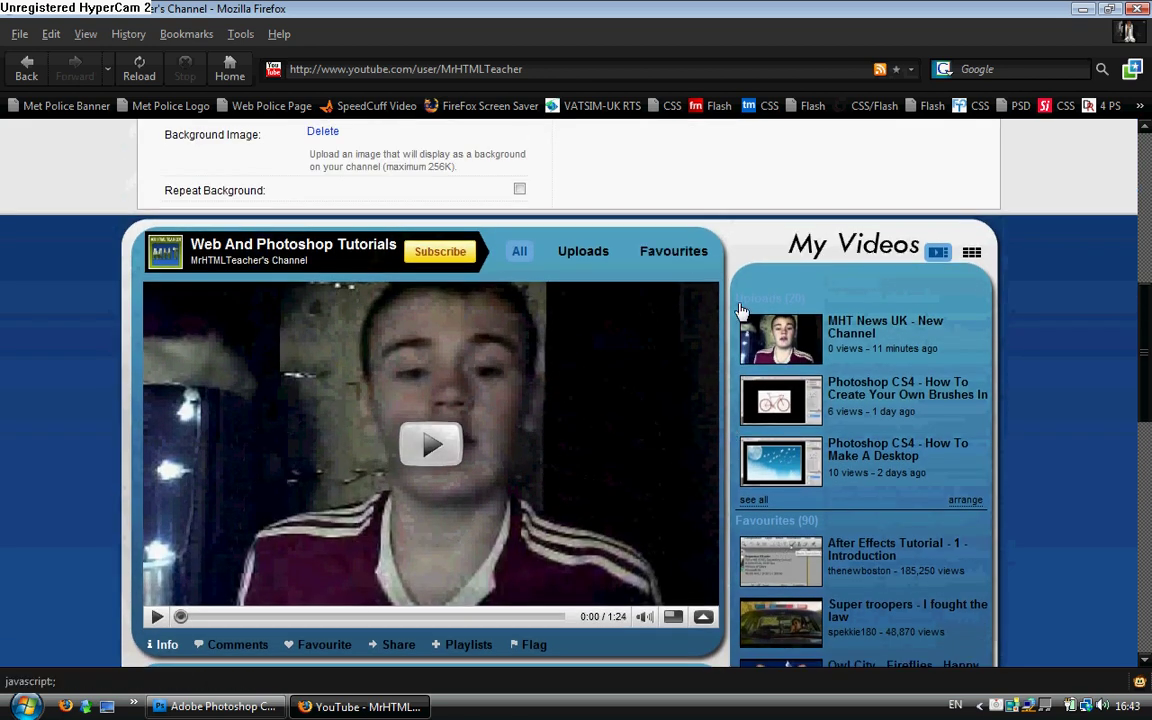
scroll(780, 292, down, 4)
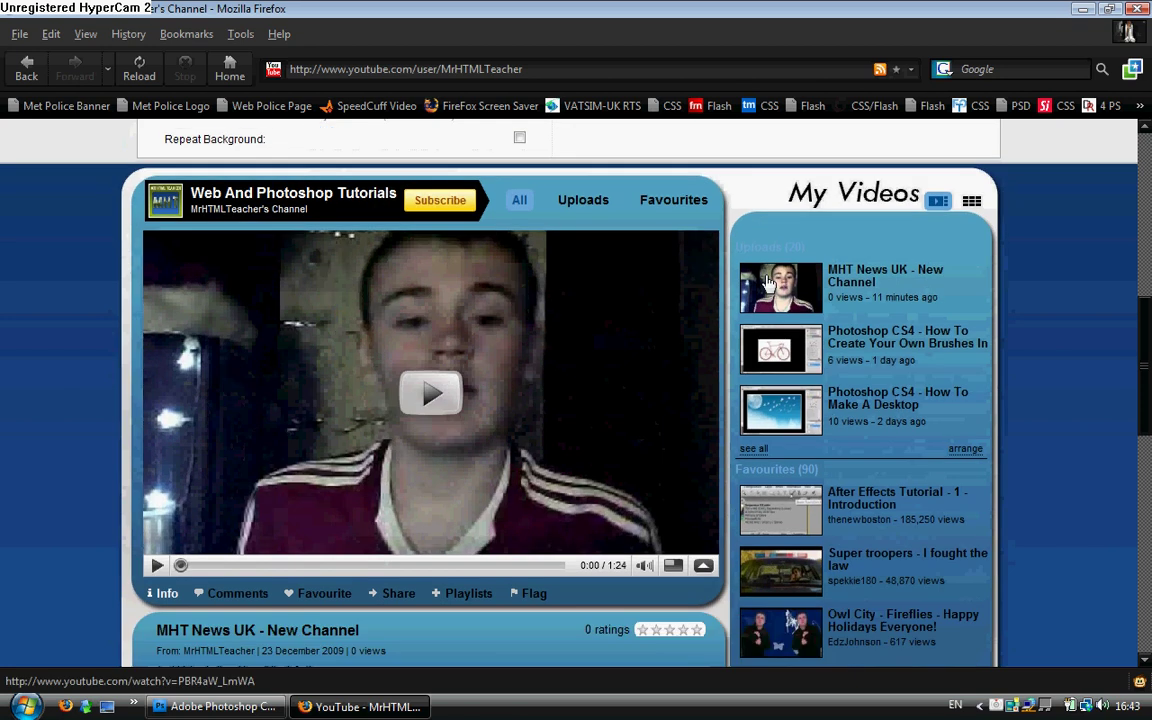
scroll(780, 292, down, 10)
scroll(153, 309, up, 12)
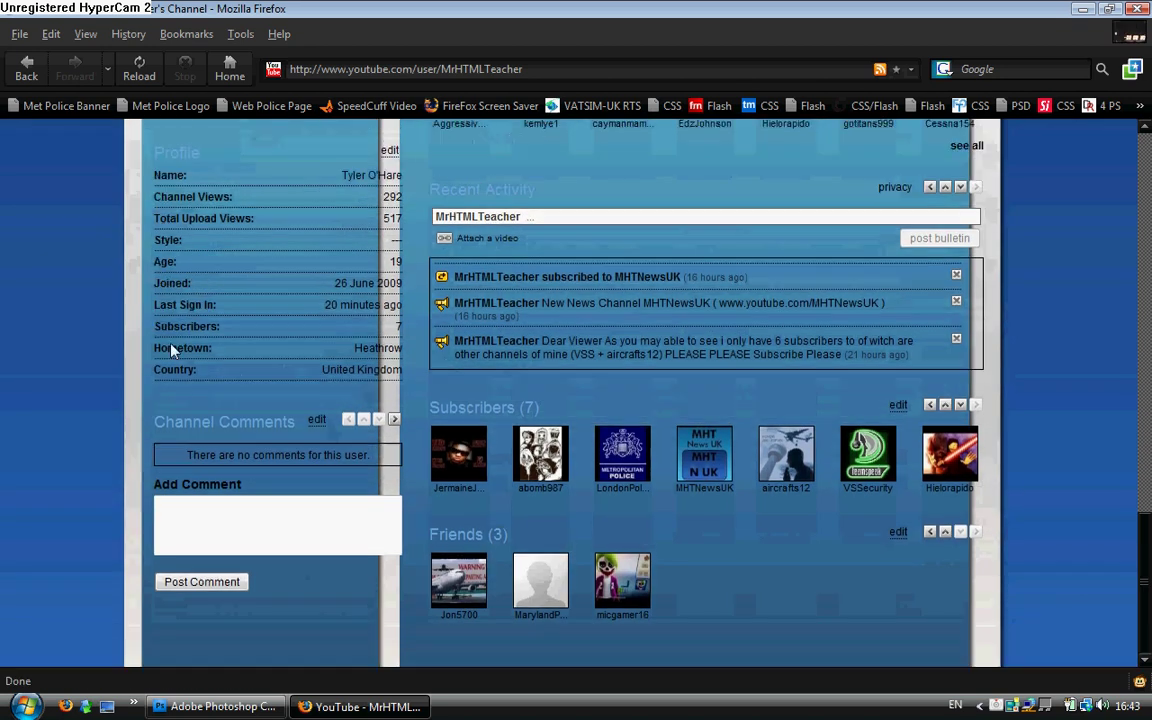
scroll(120, 260, up, 3)
scroll(113, 272, down, 4)
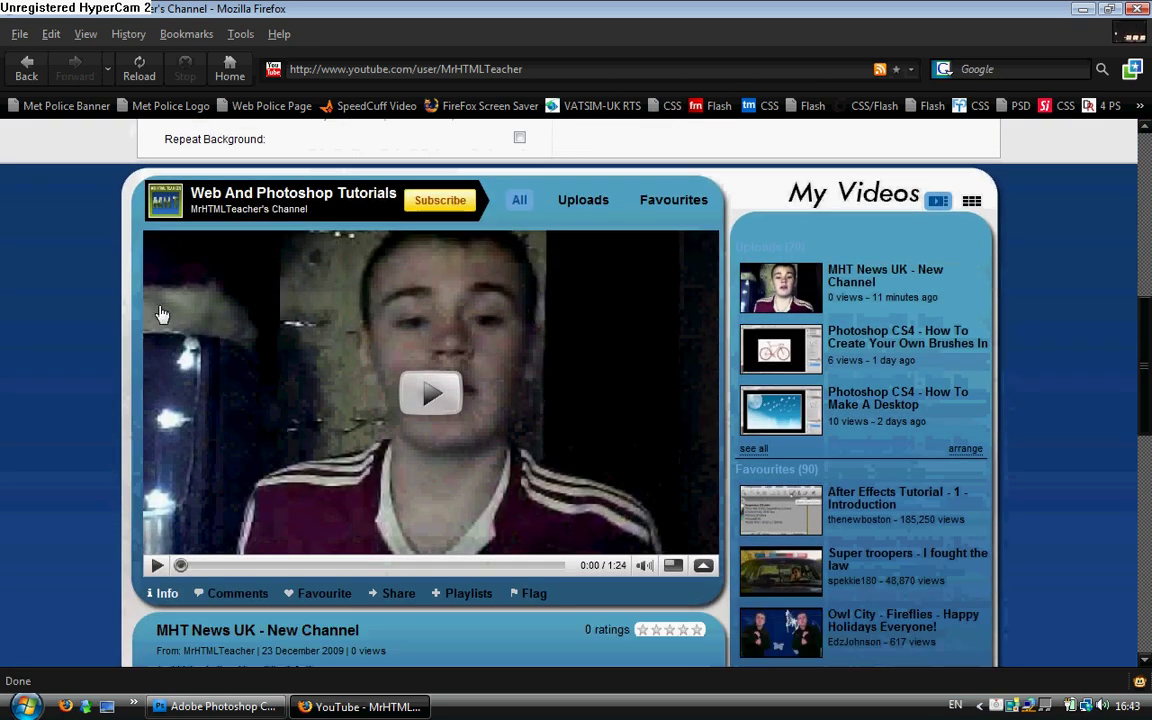
scroll(128, 320, down, 4)
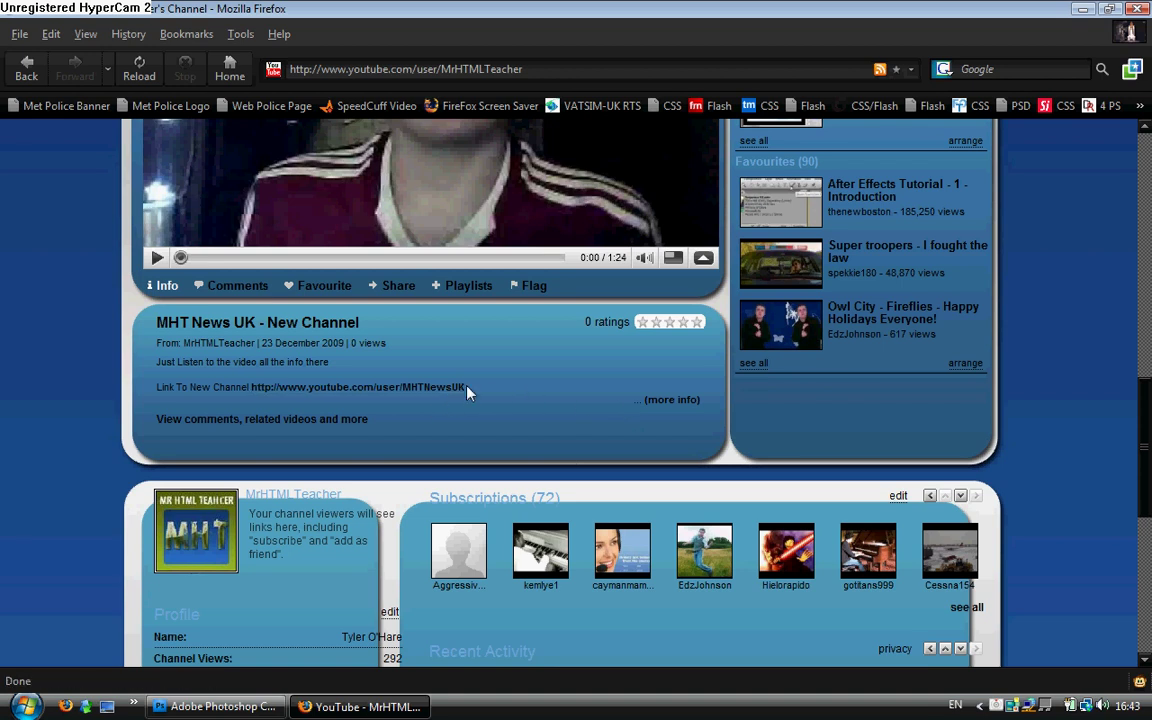
scroll(501, 381, up, 5)
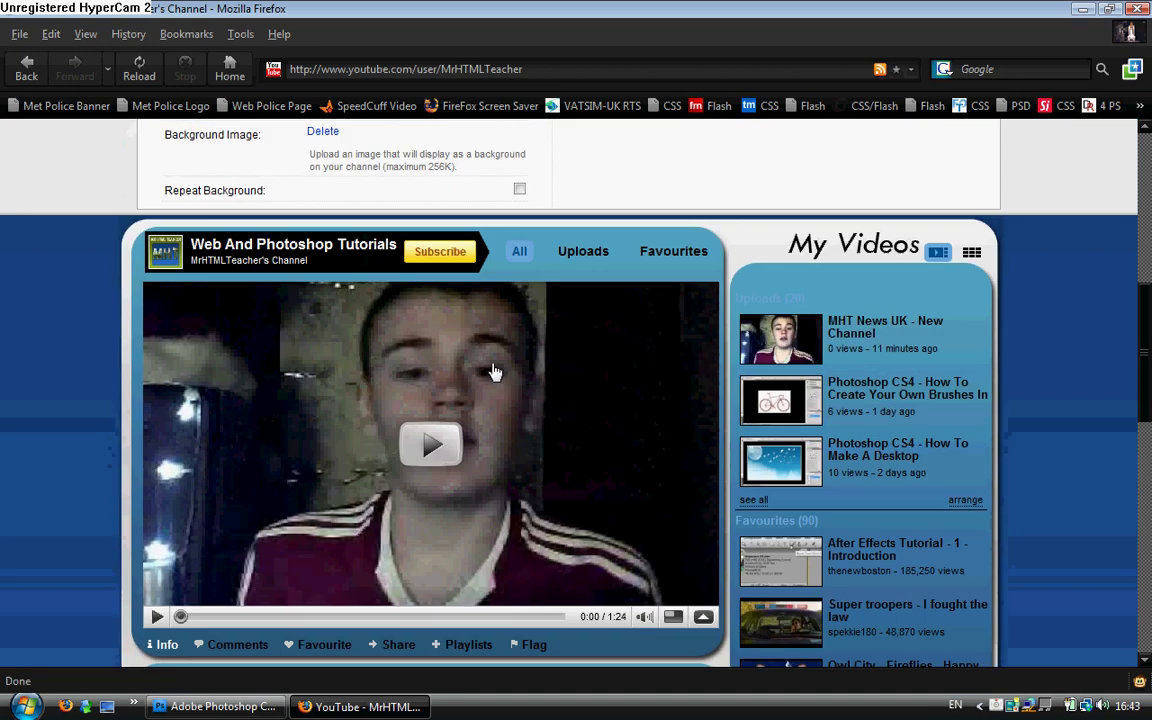
scroll(690, 356, up, 1)
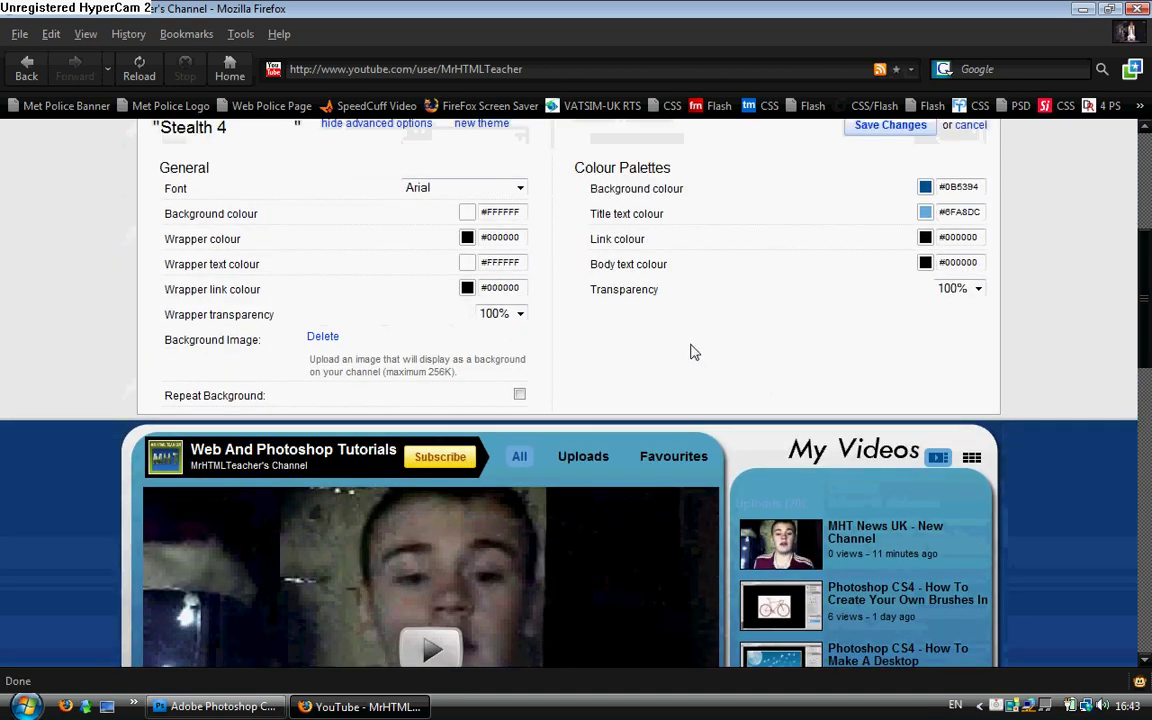